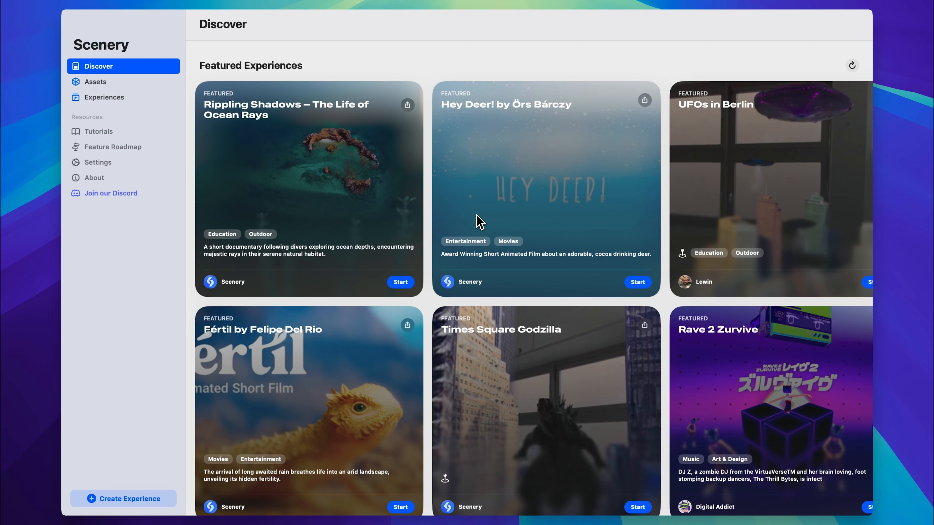
Step: Look through the featured experiences and creator tutorials on the Discover page, and visit the Asset Library and Experiences sections
scroll(477, 221, "down", 1)
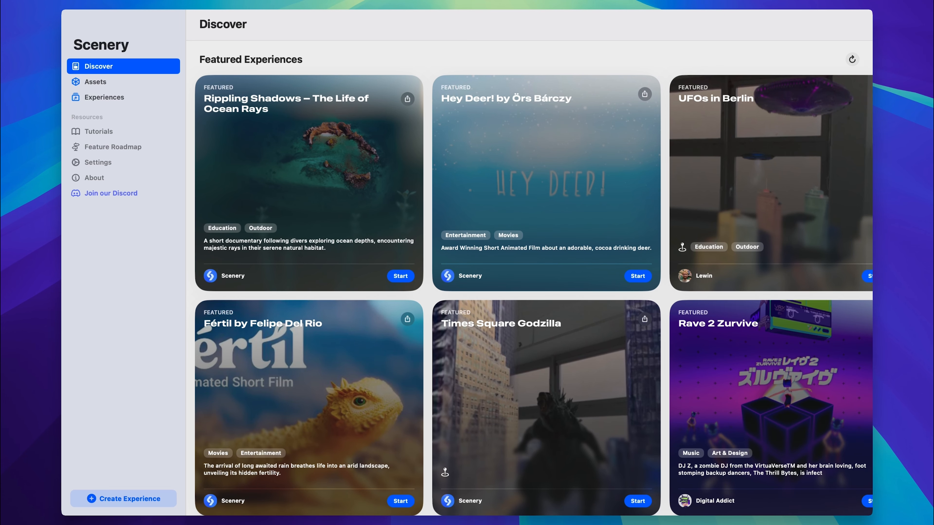
scroll(483, 210, "down", 10)
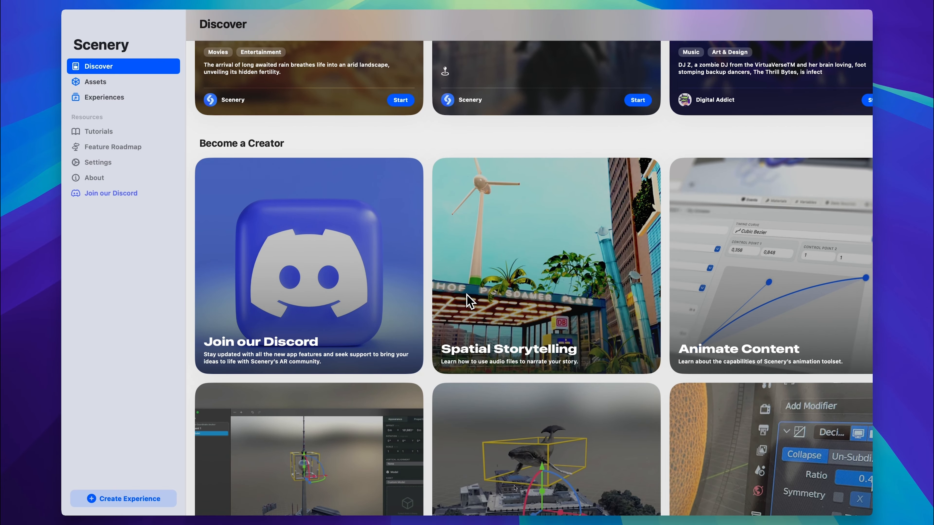
scroll(470, 301, "down", 1)
scroll(455, 223, "down", 2)
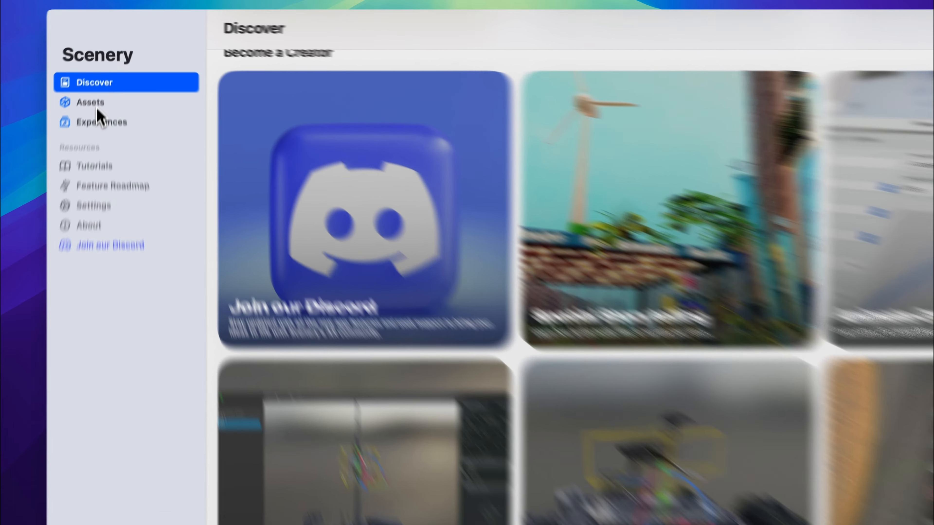
left_click(99, 83)
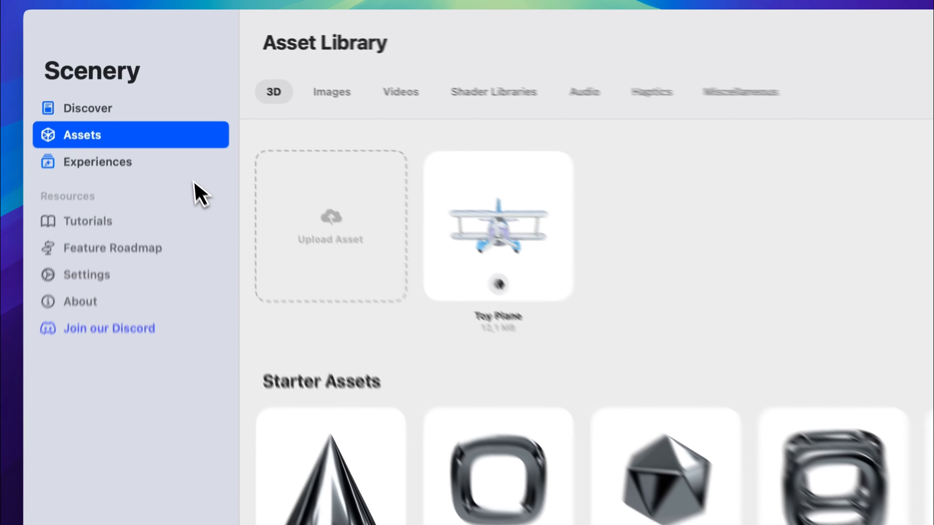
left_click(100, 97)
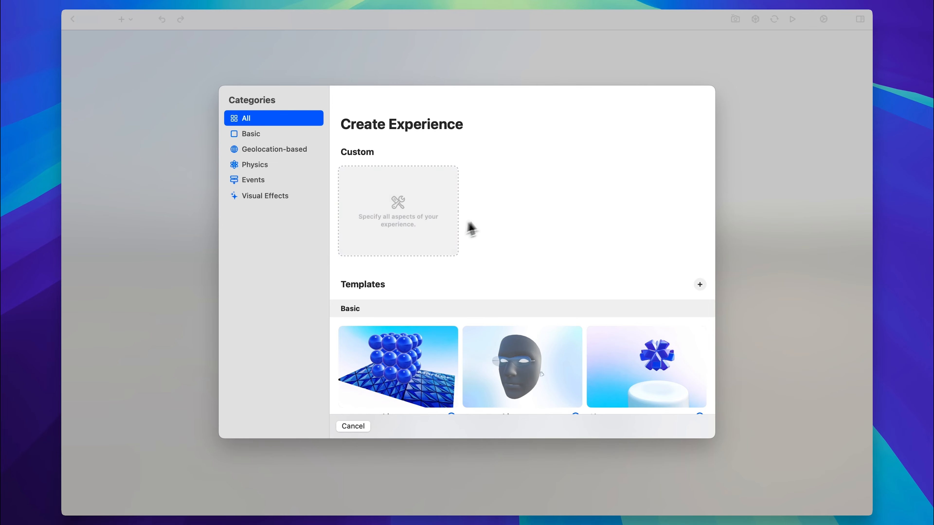
Step: Examine the experience templates across the Basic, Geolocation-based, Physics, Events and Visual Effects categories
scroll(487, 217, "down", 3)
scroll(487, 220, "down", 2)
scroll(488, 220, "up", 5)
scroll(488, 220, "down", 10)
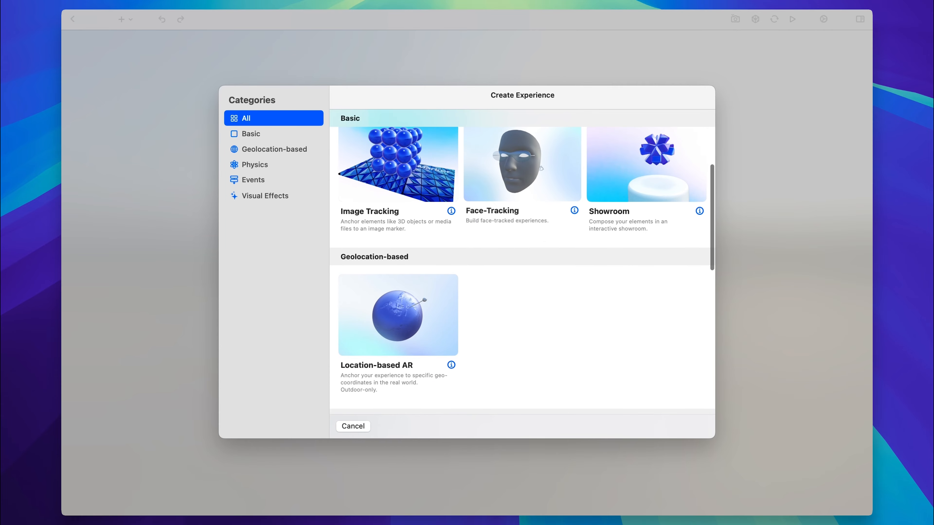
scroll(522, 262, "down", 10)
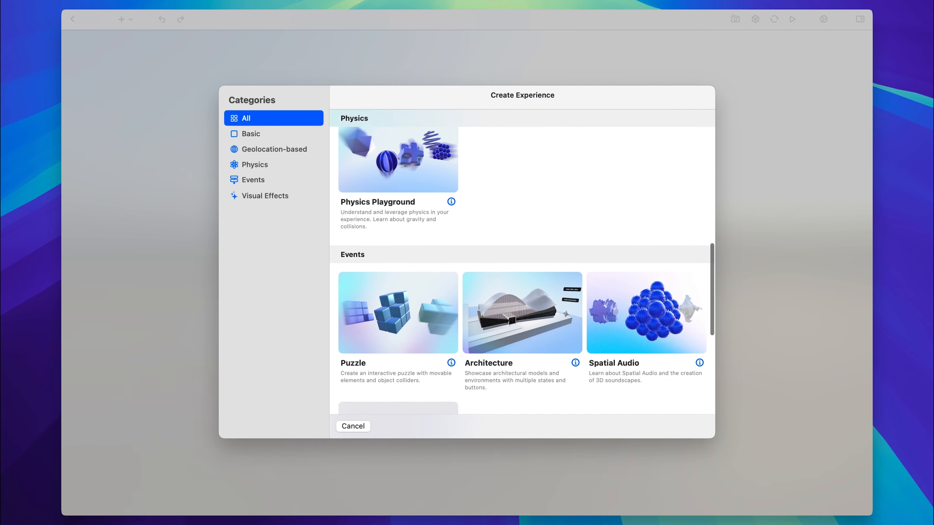
scroll(541, 325, "down", 3)
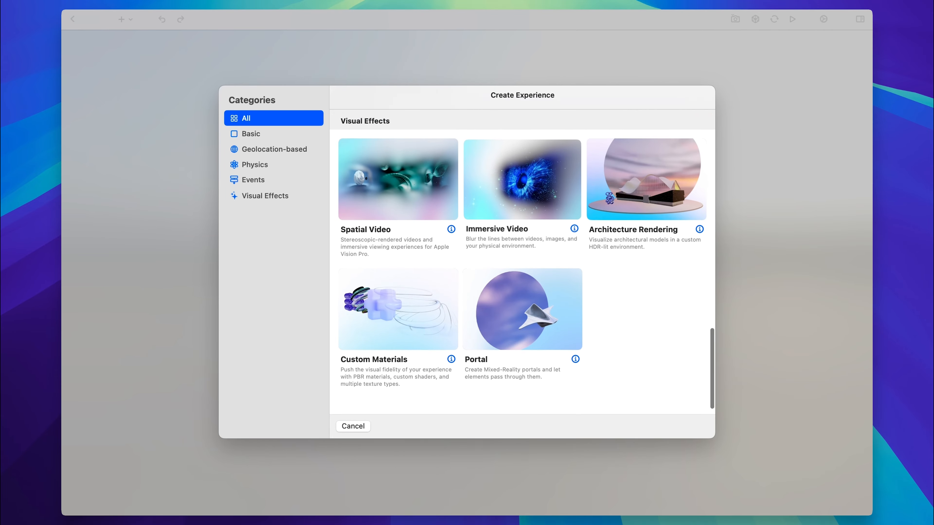
scroll(541, 324, "up", 20)
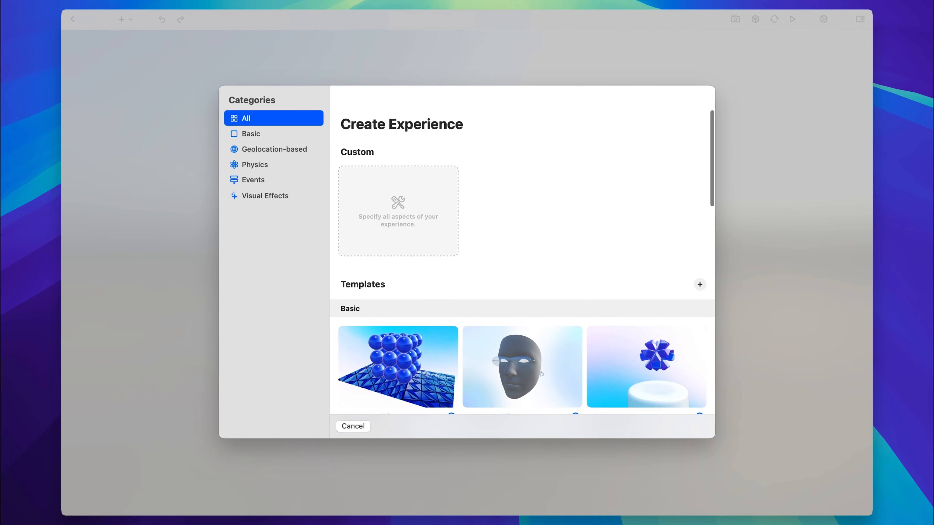
Step: Start a custom experience instead of using a template
left_click(392, 219)
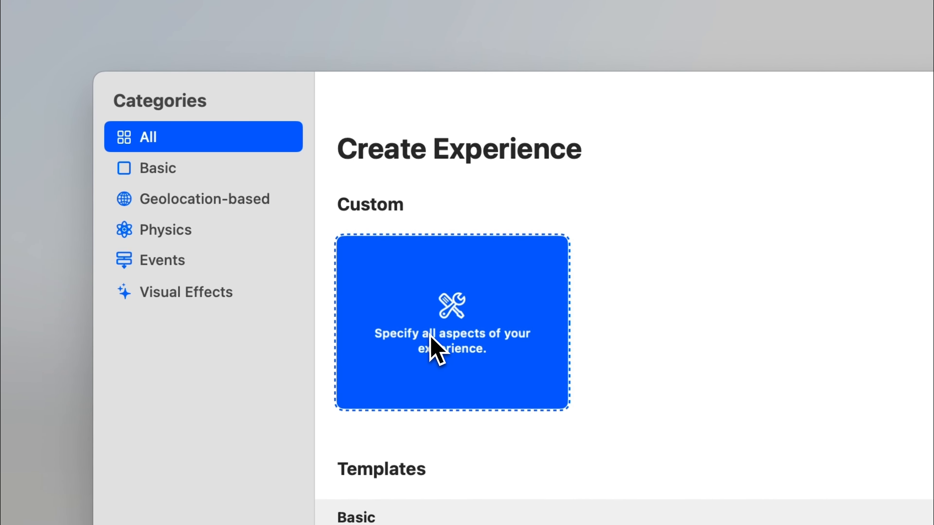
left_click(428, 334)
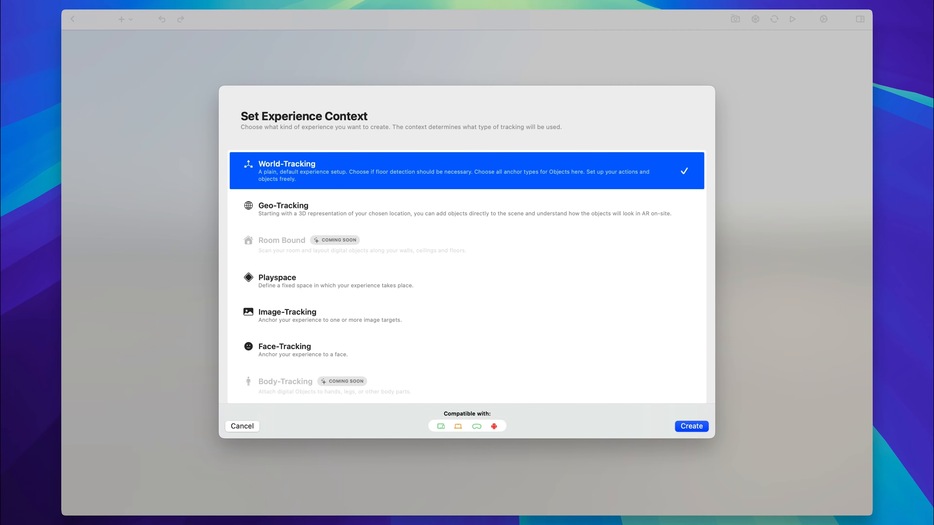
Step: Try the Geo-Tracking, Playspace, Image-Tracking and Face-Tracking contexts for the new experience
left_click(424, 221)
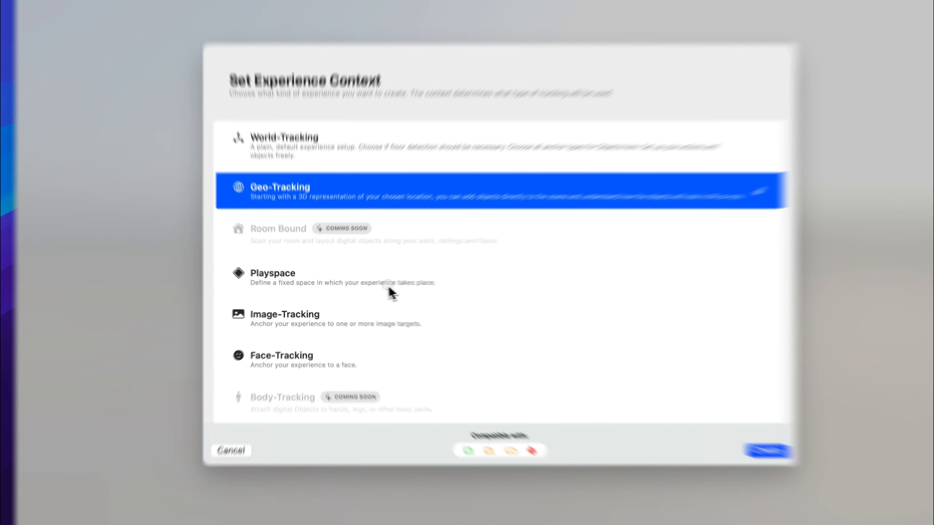
left_click(368, 285)
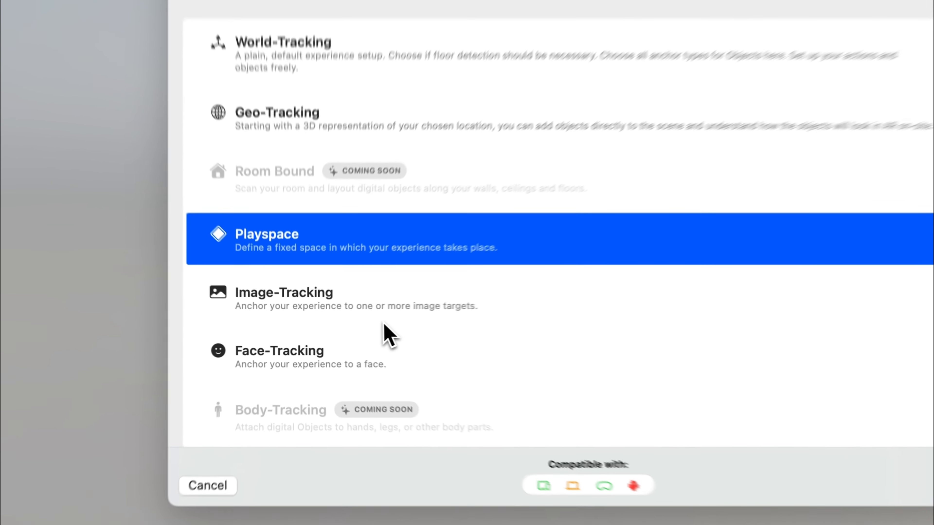
left_click(351, 318)
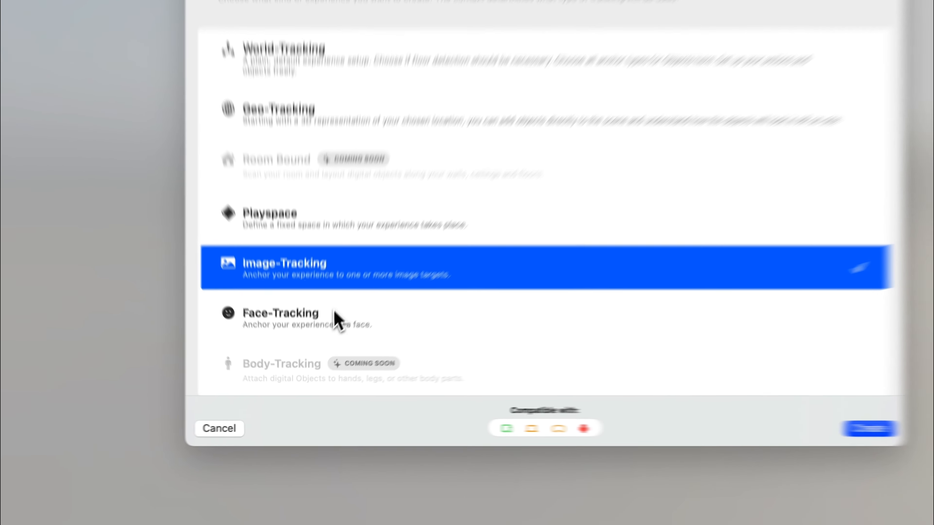
left_click(311, 353)
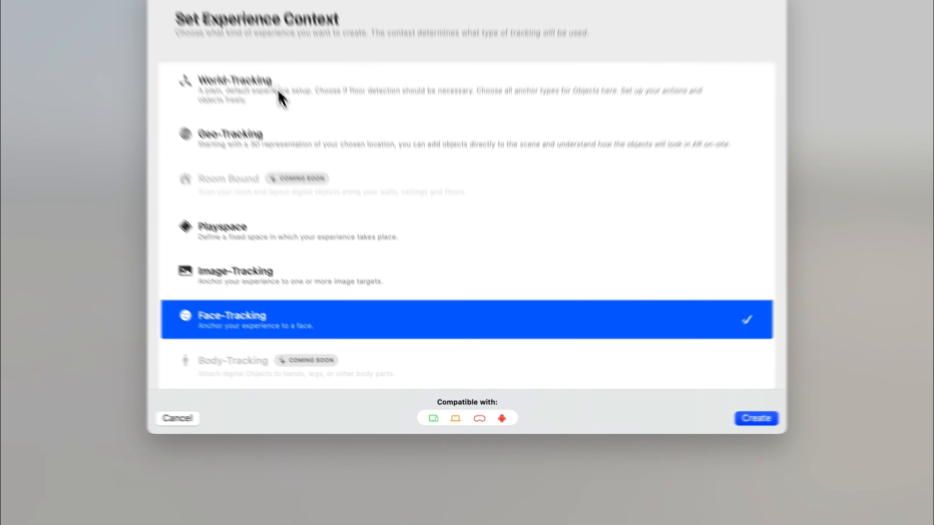
Step: Choose World-Tracking as the experience context, check its device compatibility, and create the experience
left_click(325, 171)
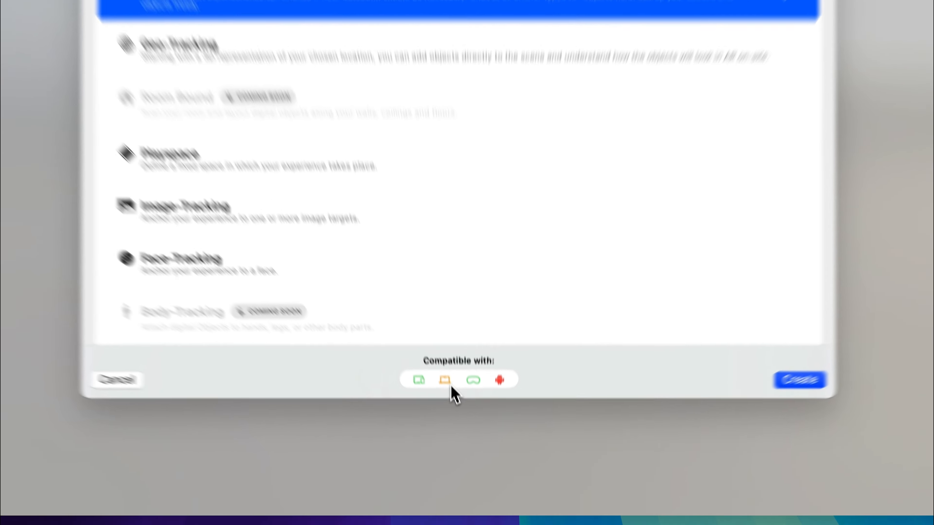
mouse_move(460, 430)
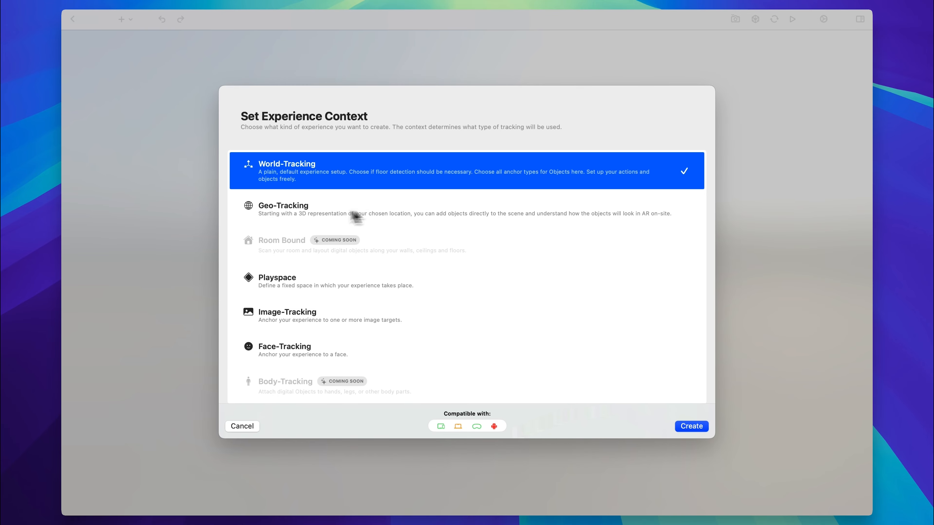
left_click(695, 428)
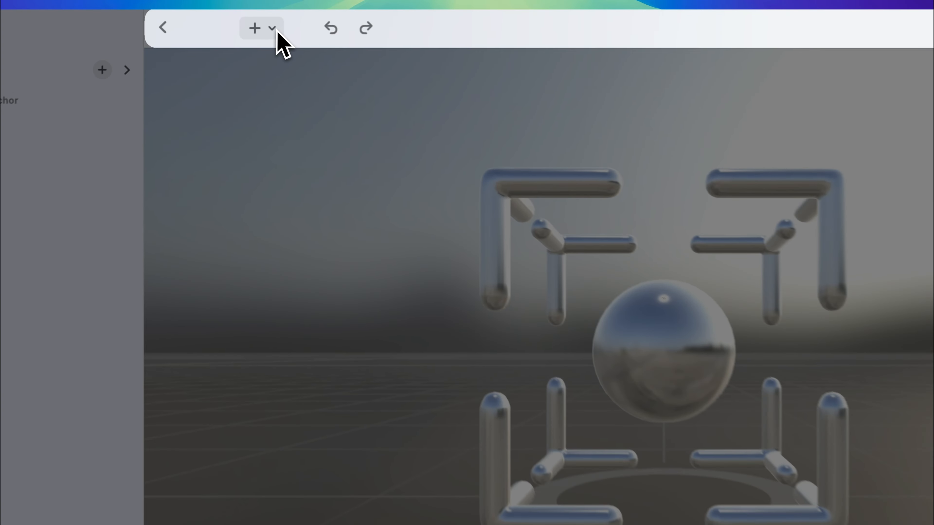
Step: Review the kinds of elements that can be added to the scene, and bring up the experience's materials
left_click(250, 20)
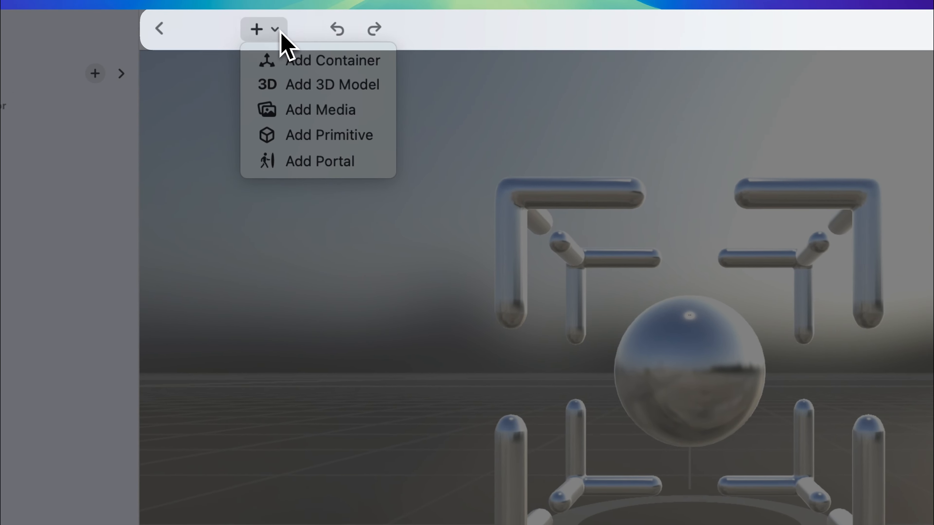
left_click(338, 33)
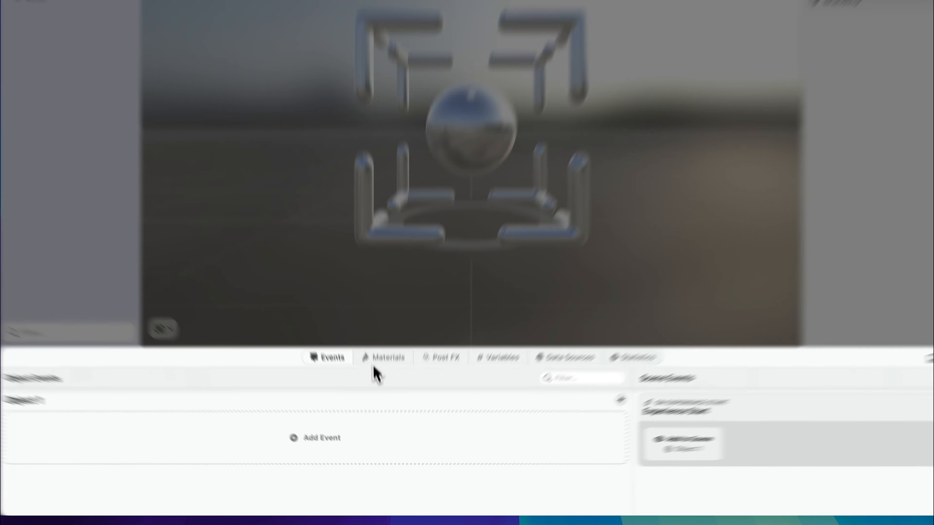
left_click(378, 385)
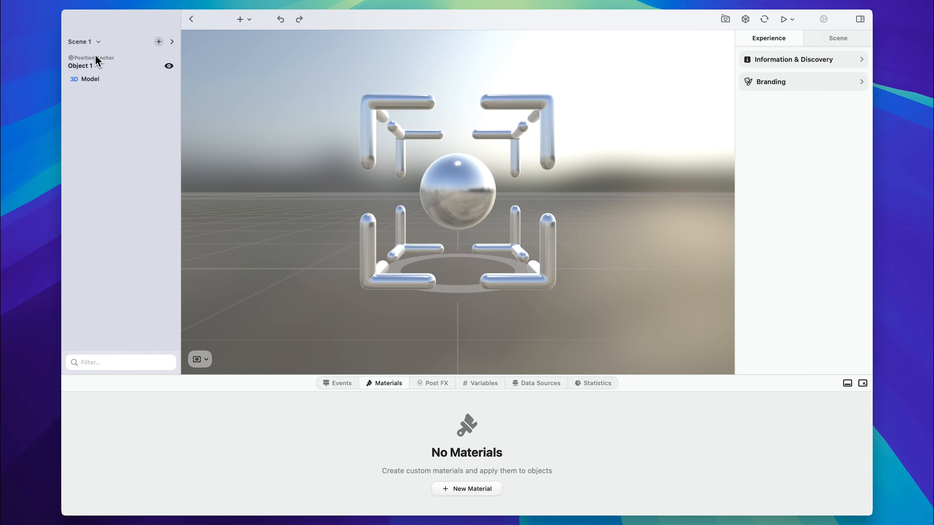
Step: Inspect the anchoring settings of Object 1 and the appearance settings of its Model
left_click(97, 63)
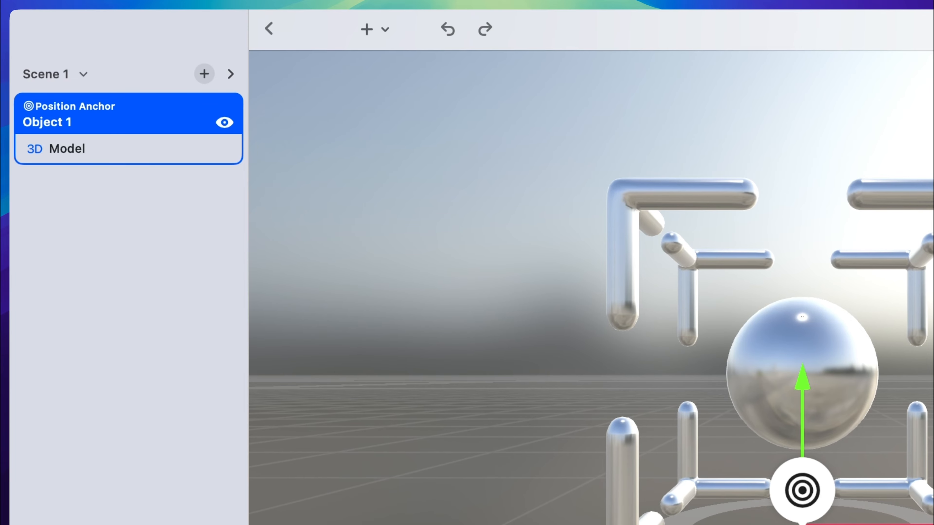
left_click(77, 148)
left_click(67, 121)
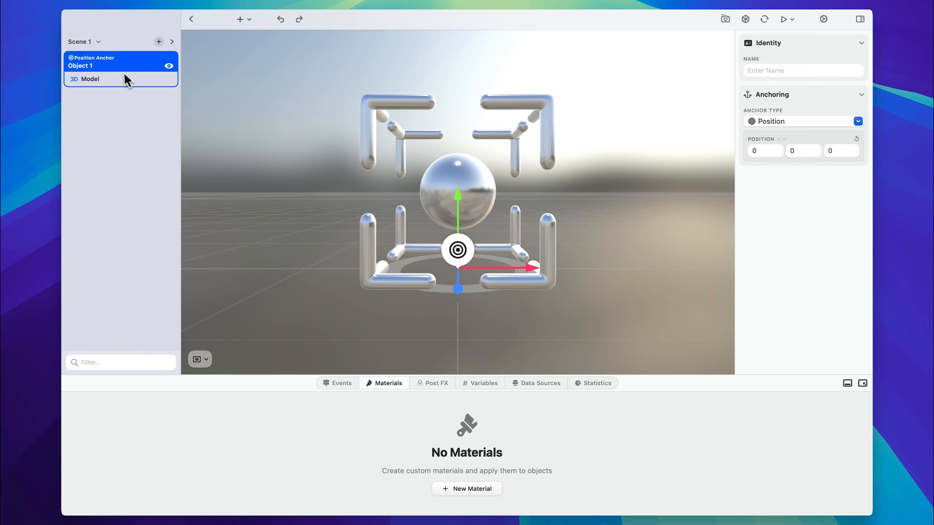
left_click(113, 82)
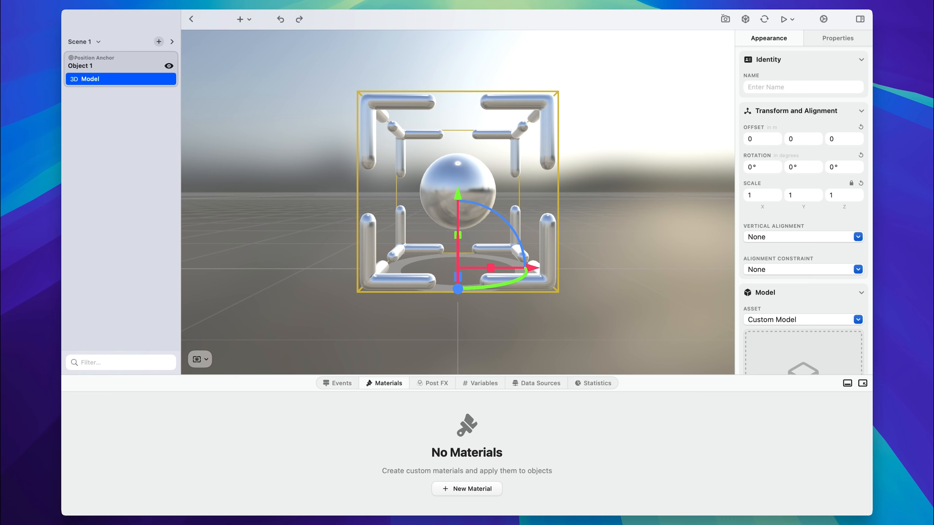
Step: Set the anchor type of Object 1 to Object
left_click(111, 62)
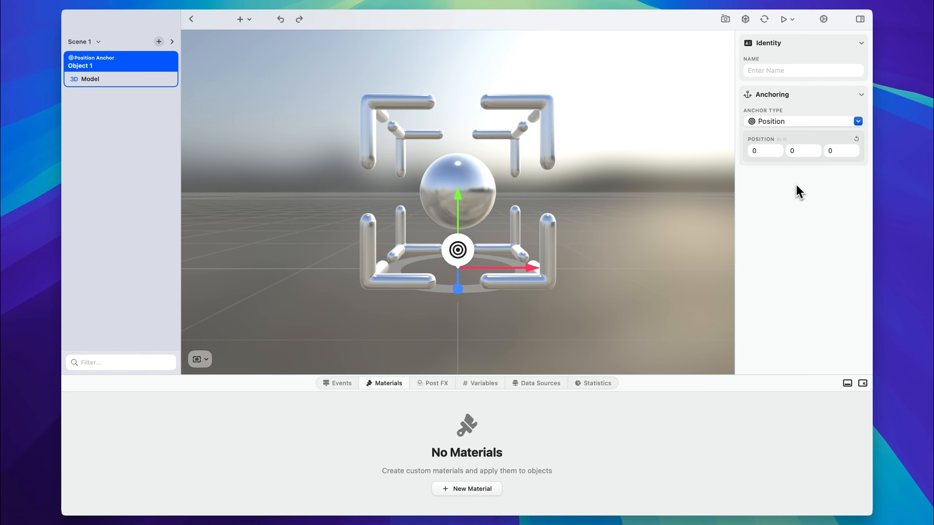
left_click(823, 125)
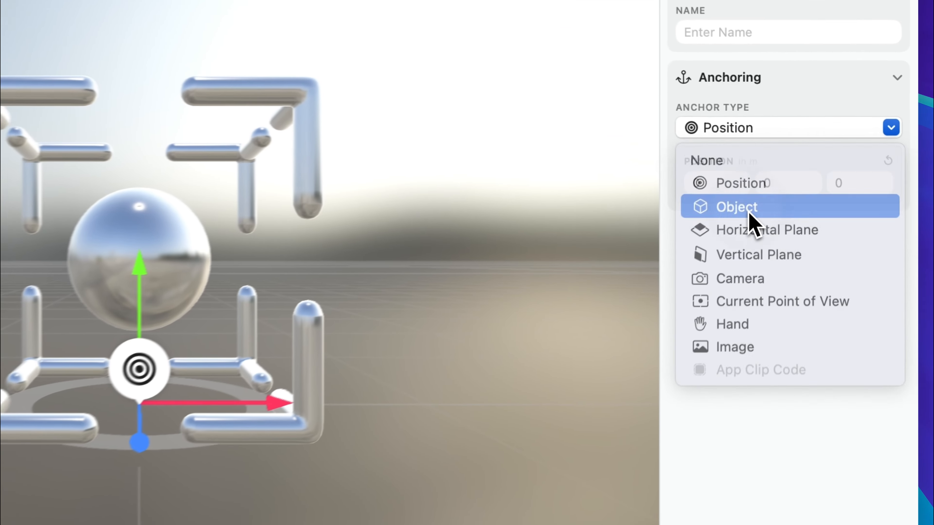
left_click(778, 169)
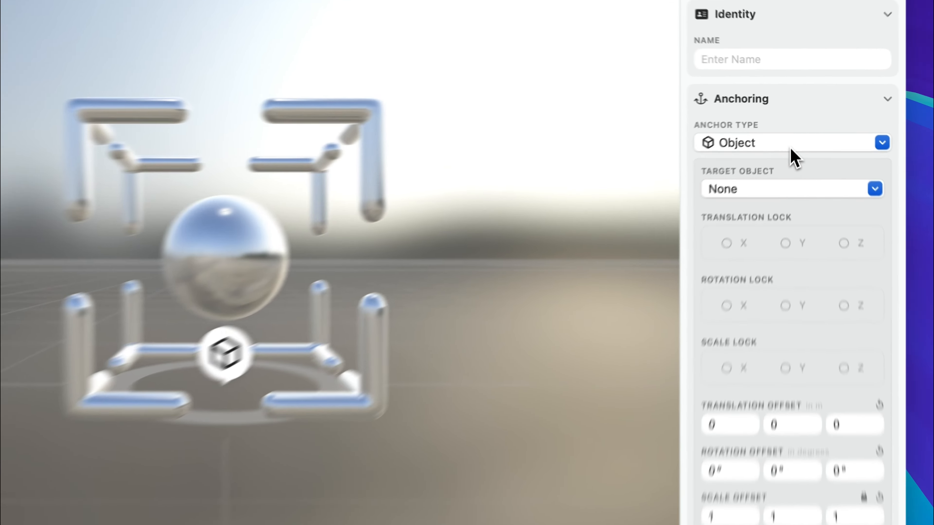
Step: Change Object 1's anchor type to Horizontal Plane and review the available plane classifications
left_click(787, 122)
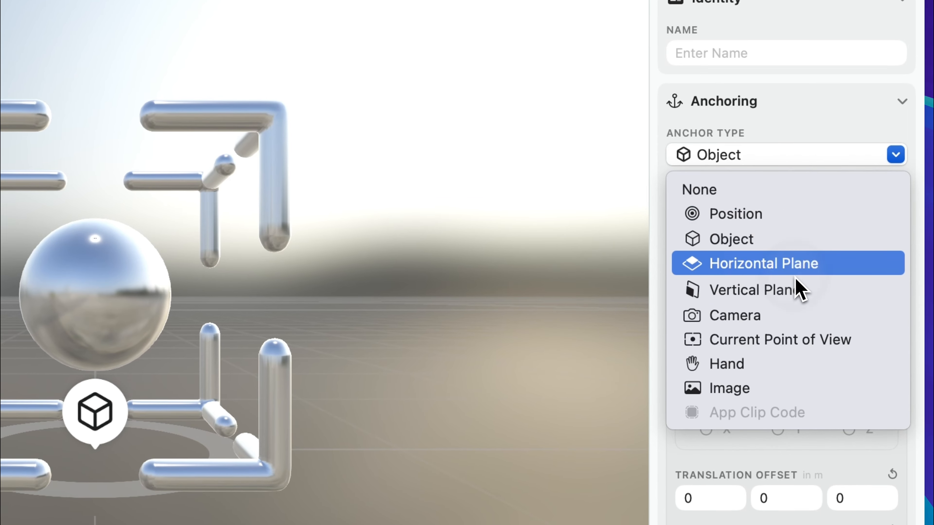
left_click(794, 271)
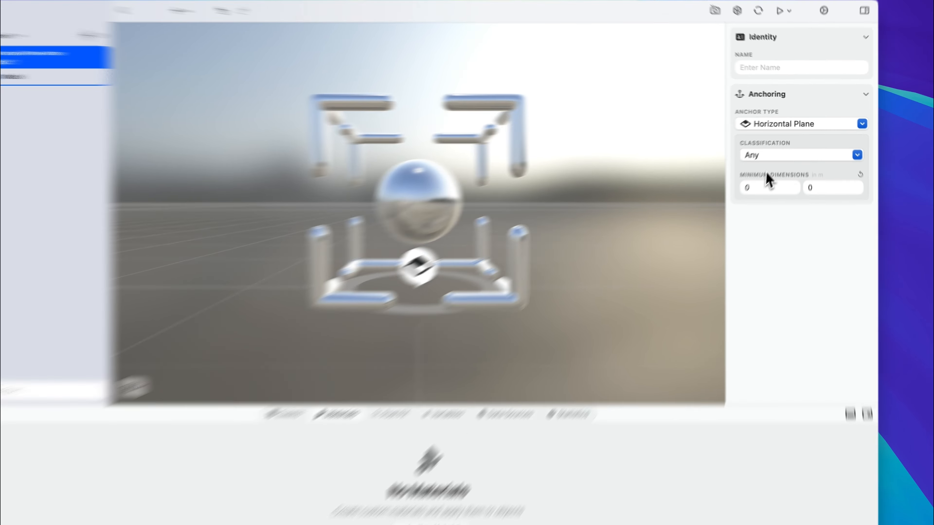
left_click(792, 150)
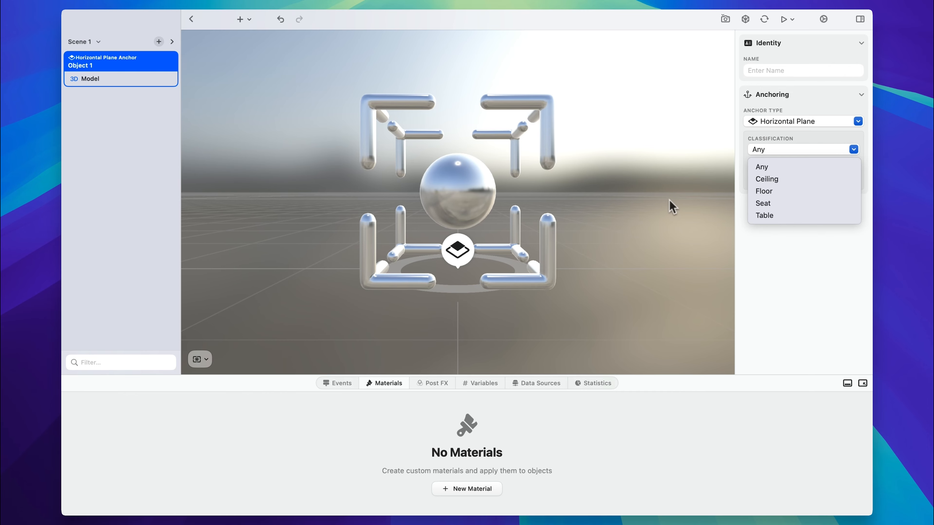
left_click(766, 122)
Step: Try the Camera anchor type on Object 1, and switch it to Current Point of View
left_click(766, 121)
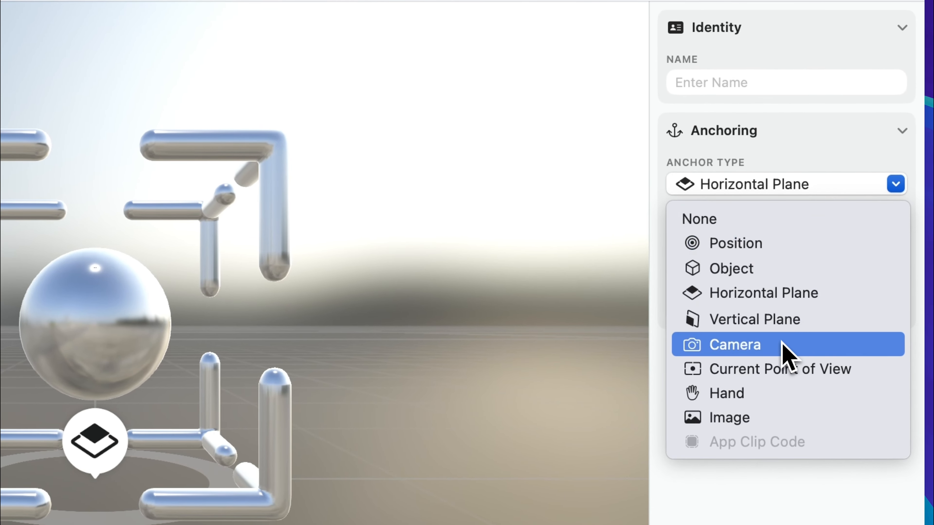
left_click(782, 349)
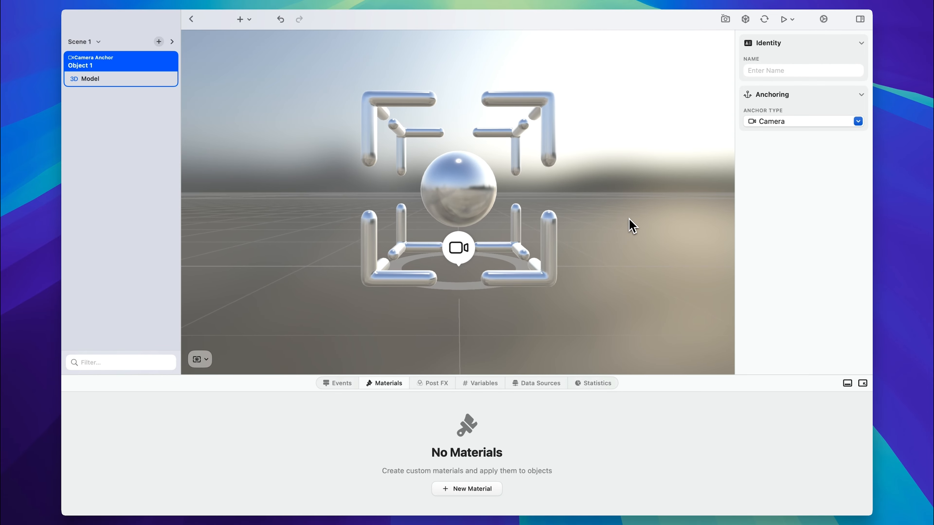
left_click(787, 123)
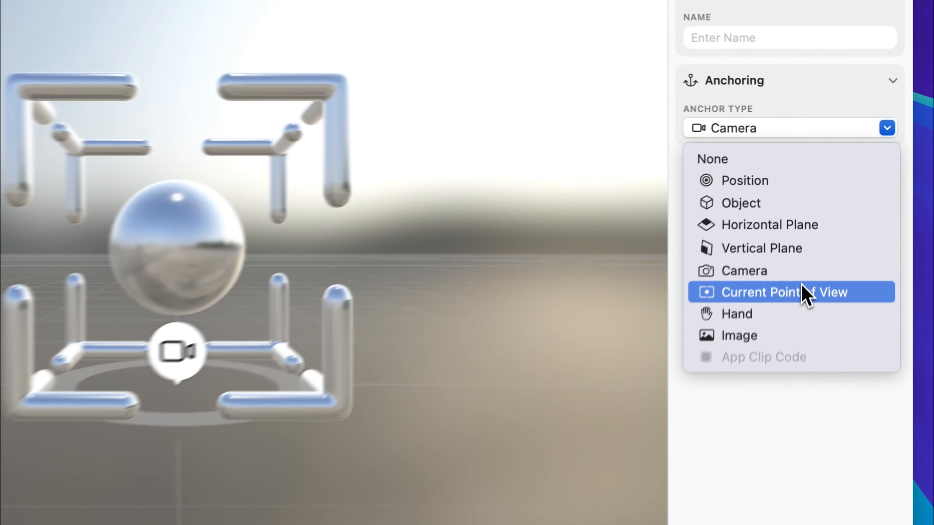
left_click(812, 218)
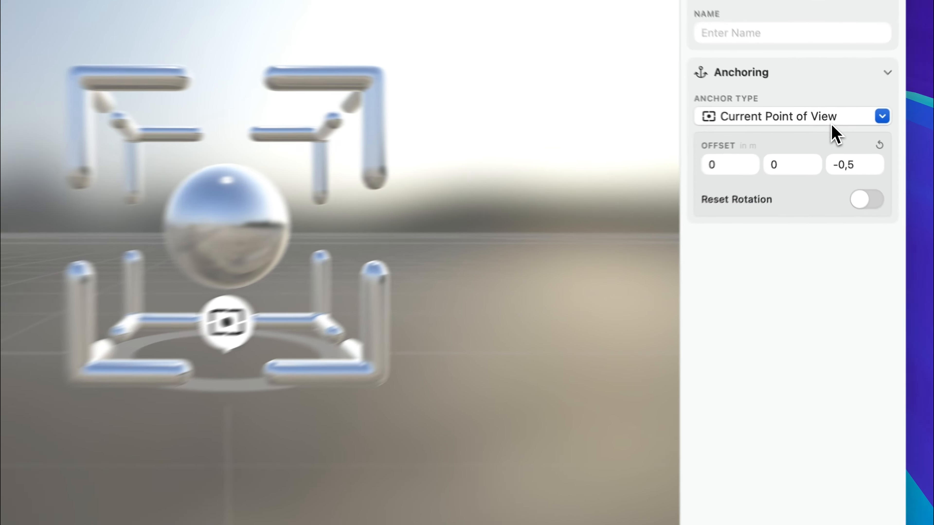
Step: Try the Hand anchor type on Object 1 and review its chirality options
left_click(825, 123)
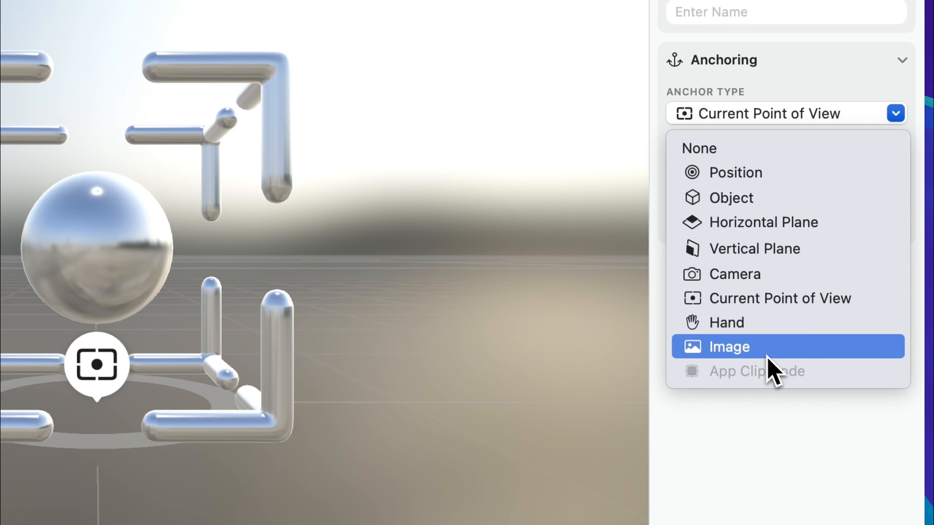
left_click(764, 331)
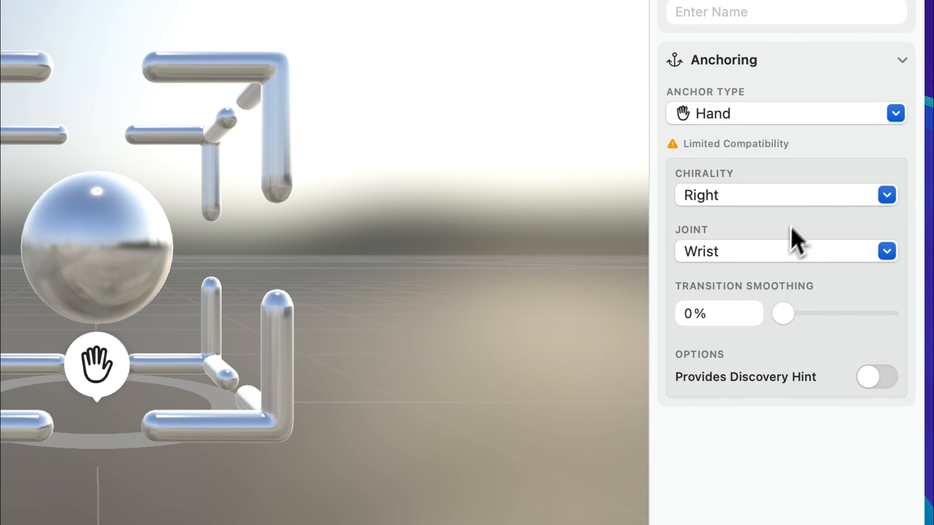
left_click(800, 198)
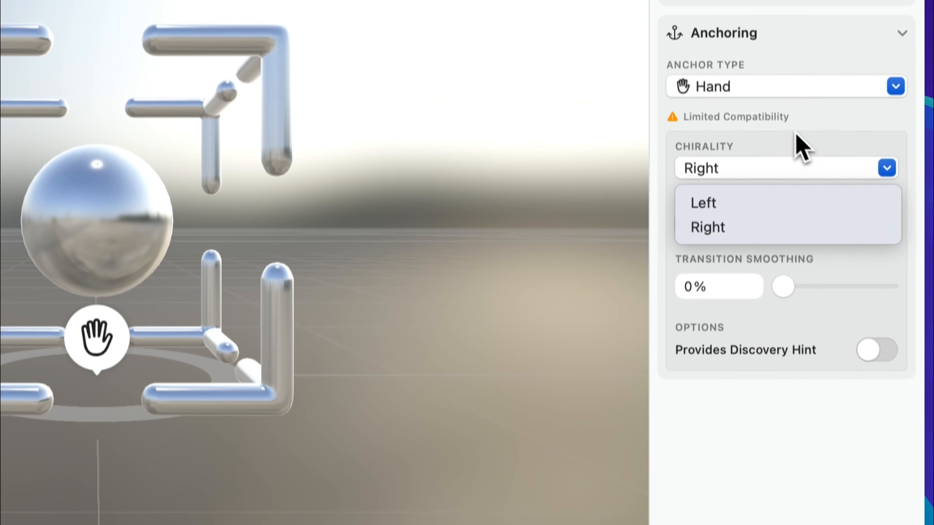
left_click(775, 46)
Step: Try the Image anchor type on Object 1 and review its detection image settings
left_click(775, 47)
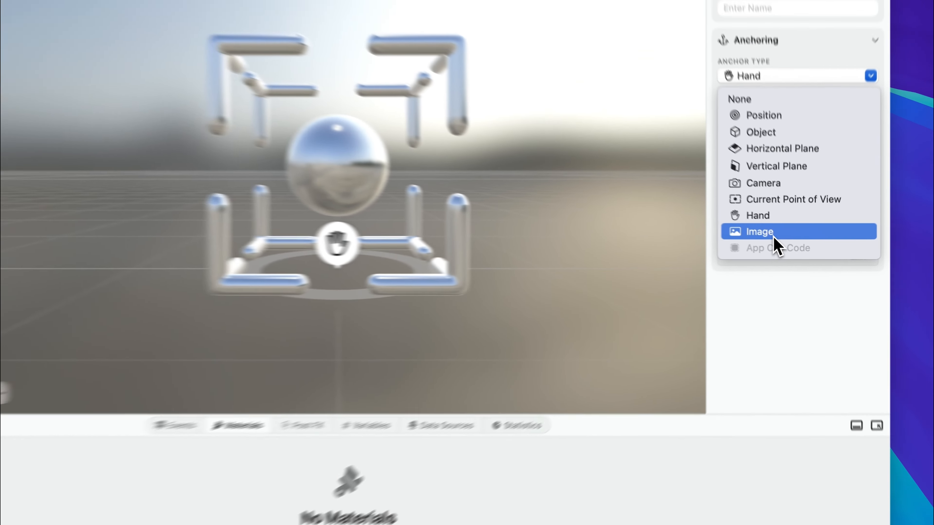
left_click(748, 228)
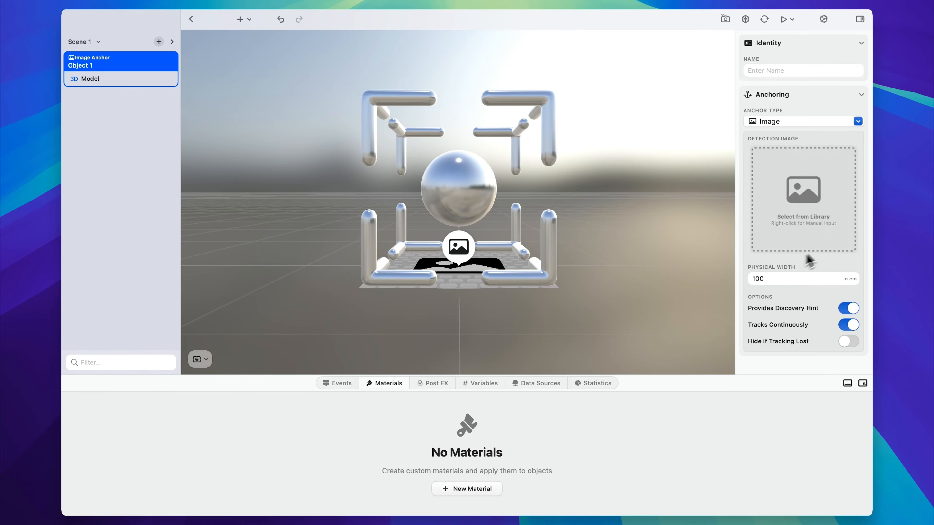
scroll(817, 273, "down", 1)
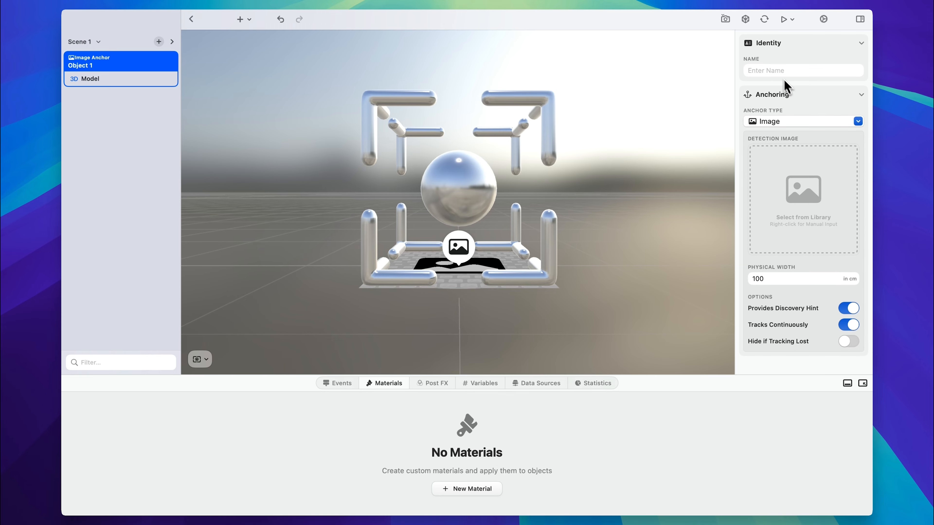
Step: Set Object 1's anchor type to Position and compare its settings with those of its Model
left_click(791, 120)
left_click(794, 151)
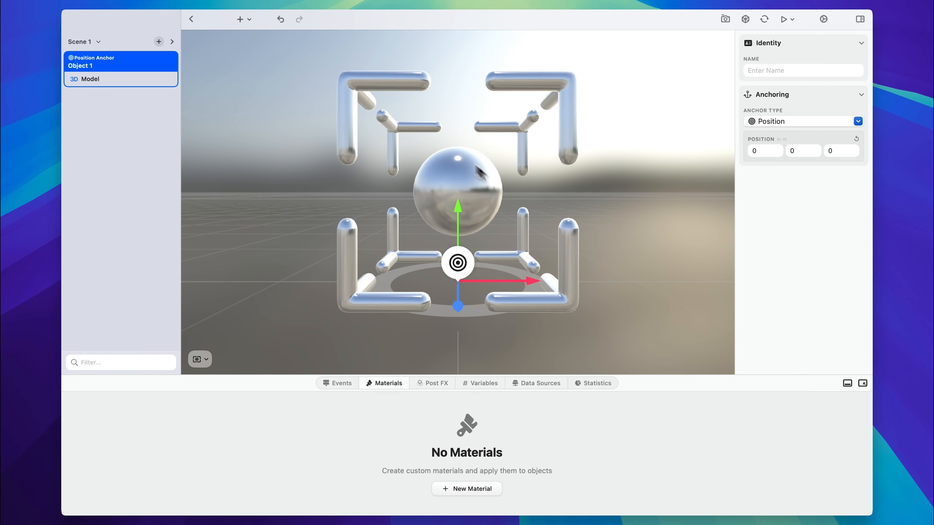
left_click(100, 79)
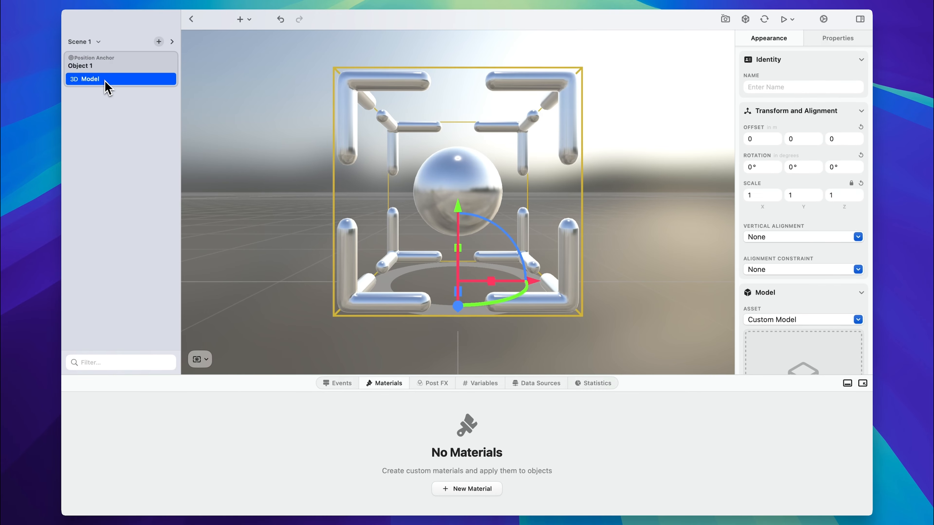
left_click(94, 65)
Step: Add a media object to Scene 1 as a separate object beside Object 1
scroll(421, 101, "down", 5)
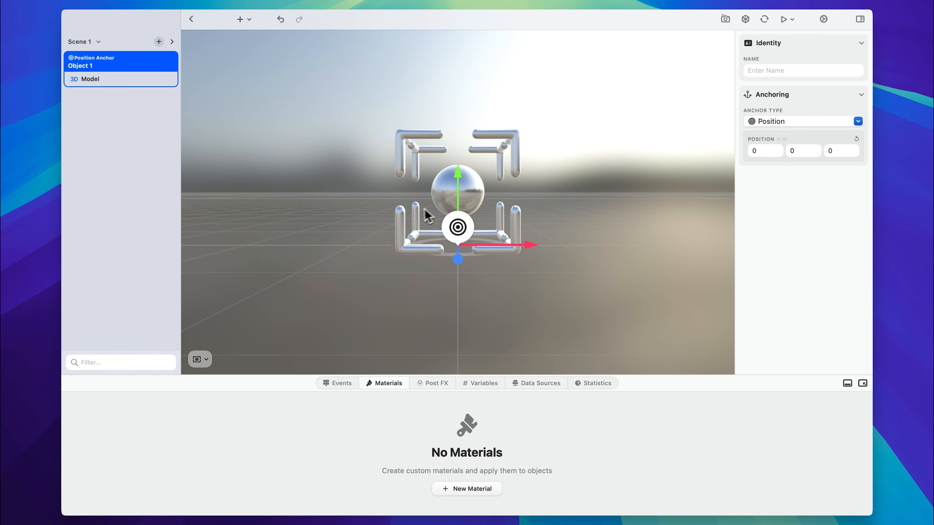
left_click(347, 197)
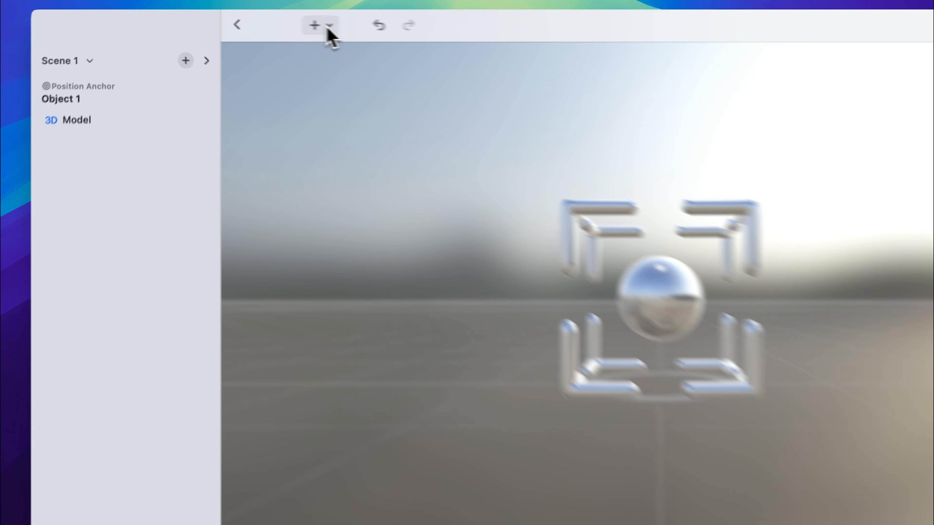
left_click(249, 20)
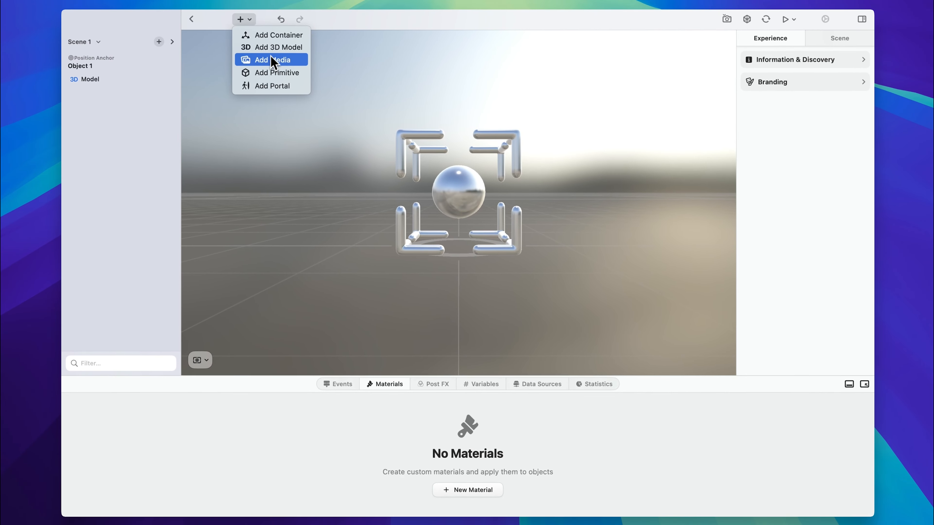
left_click(428, 112)
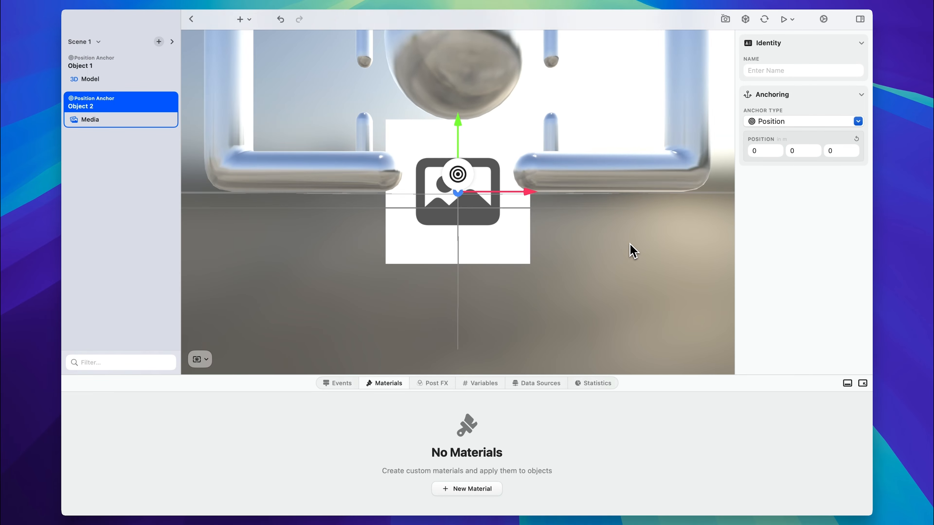
Step: Move Object 2 away from Object 1 to about 2.07 m on X and 0.64 m on Y
left_click_drag(532, 197, 745, 209)
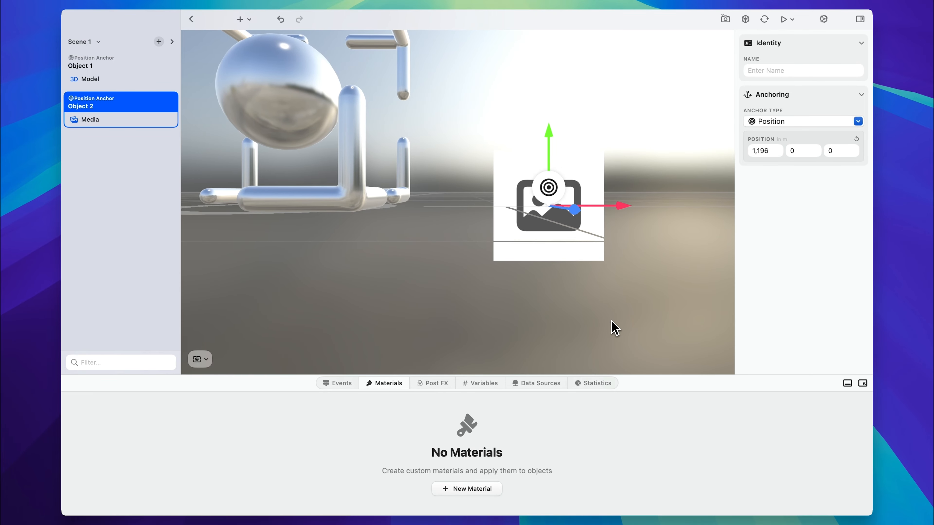
left_click_drag(585, 196, 698, 212)
left_click_drag(635, 118, 635, 40)
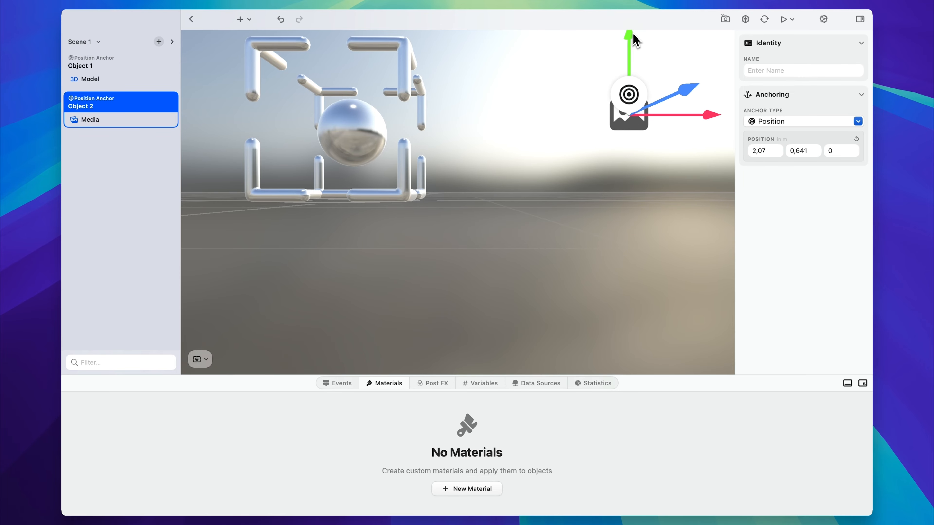
left_click(566, 212)
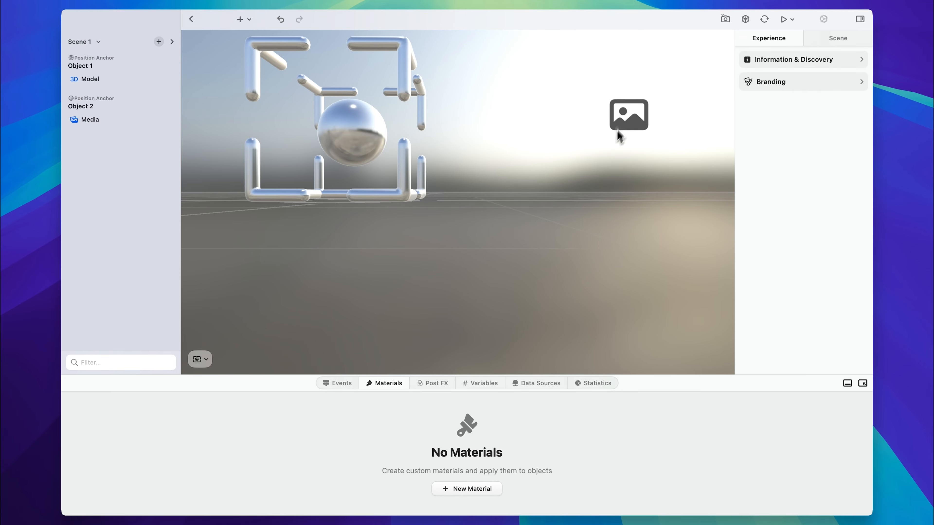
Step: Scale the Media of Object 2 up uniformly to about 207%
left_click(622, 114)
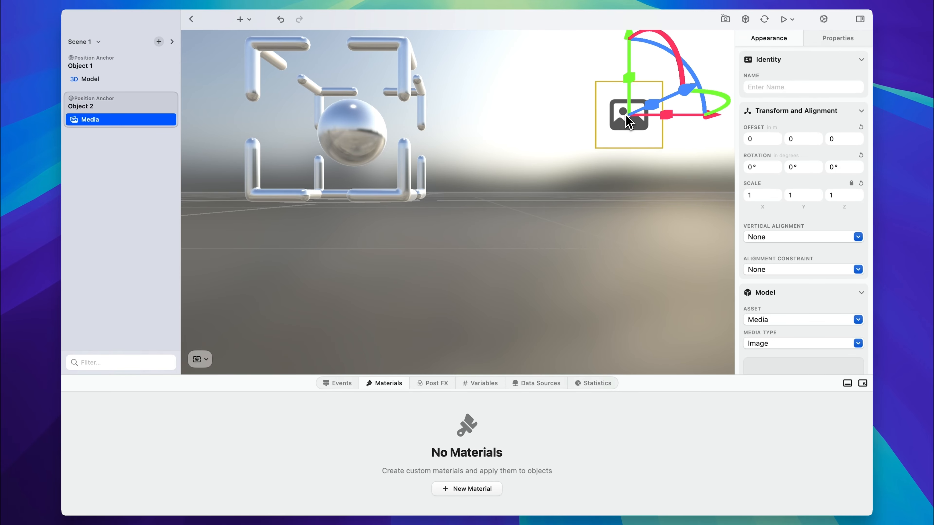
left_click(99, 103)
left_click(99, 121)
scroll(604, 205, "up", 4)
scroll(605, 205, "right", 4)
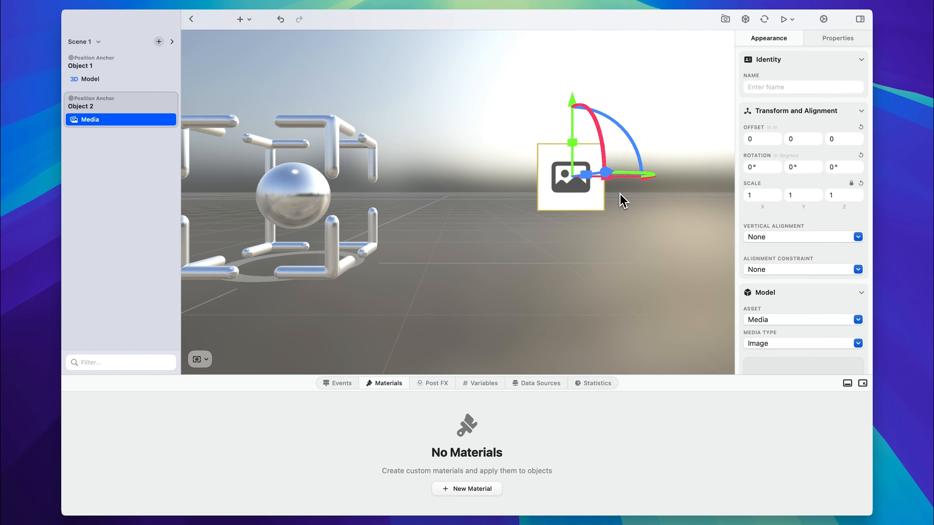
left_click_drag(549, 154, 559, 37)
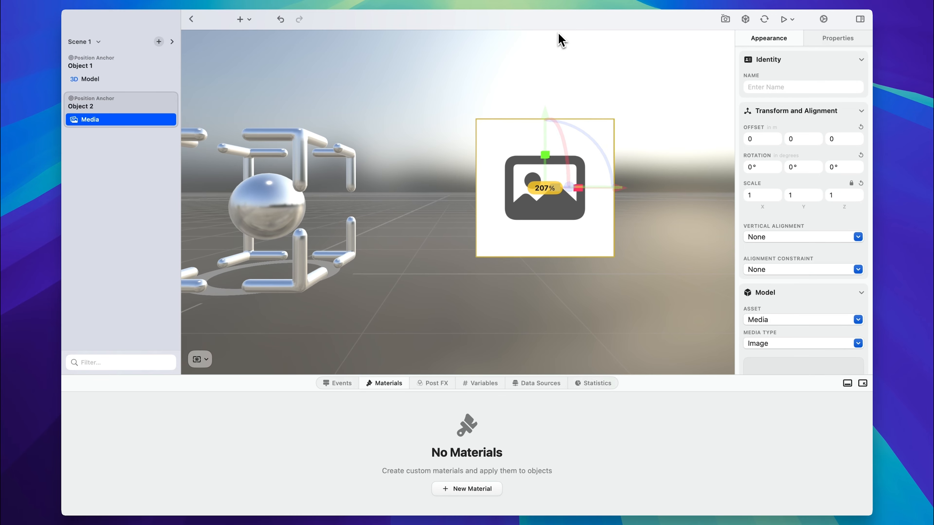
left_click(410, 277)
Step: Examine the anchoring settings of Object 1 and the transform, alignment and asset settings of its Model
scroll(411, 282, "left", 6)
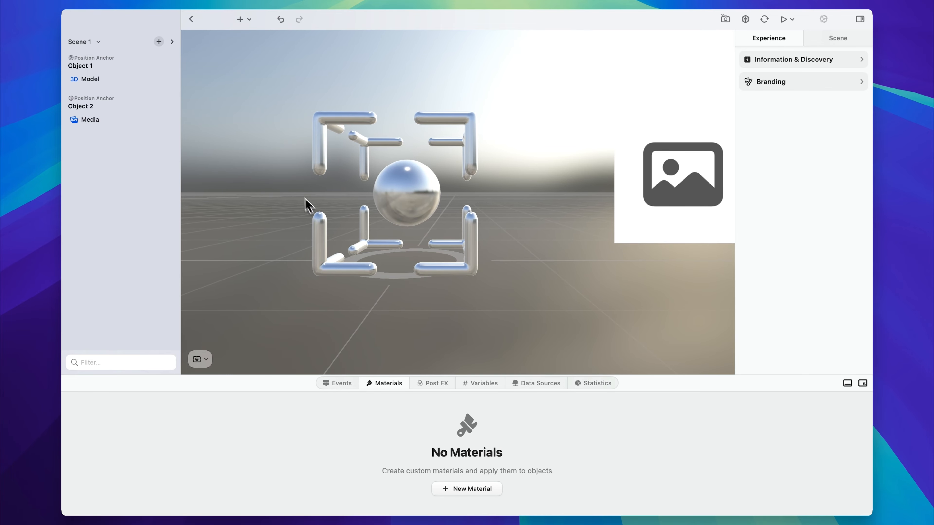
left_click(416, 210)
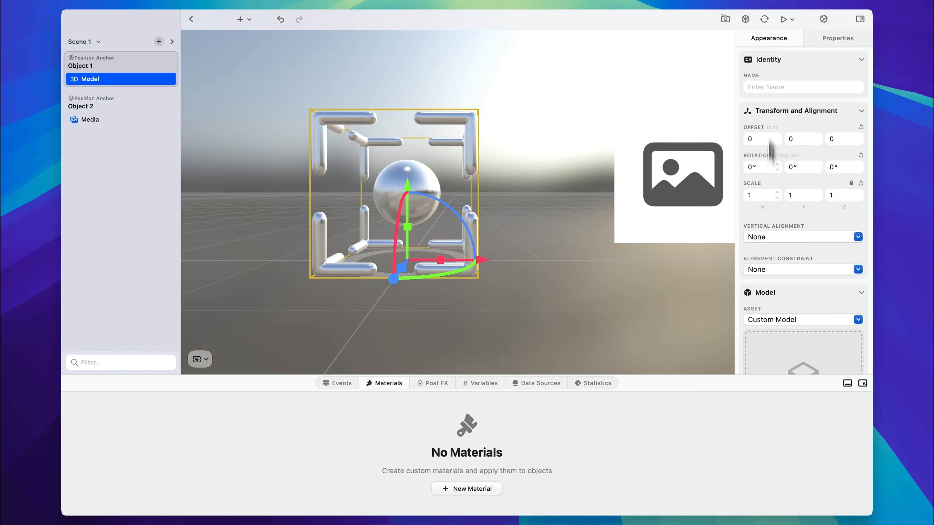
left_click(112, 64)
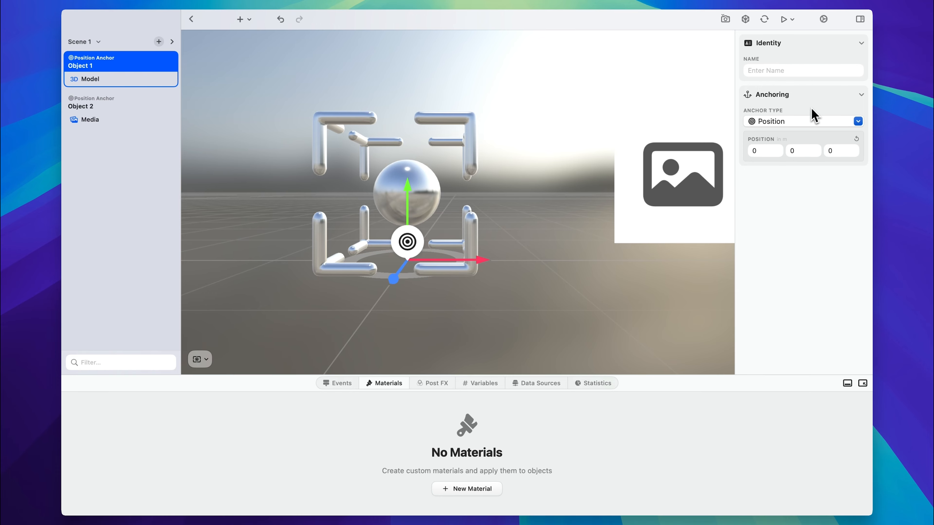
left_click(88, 82)
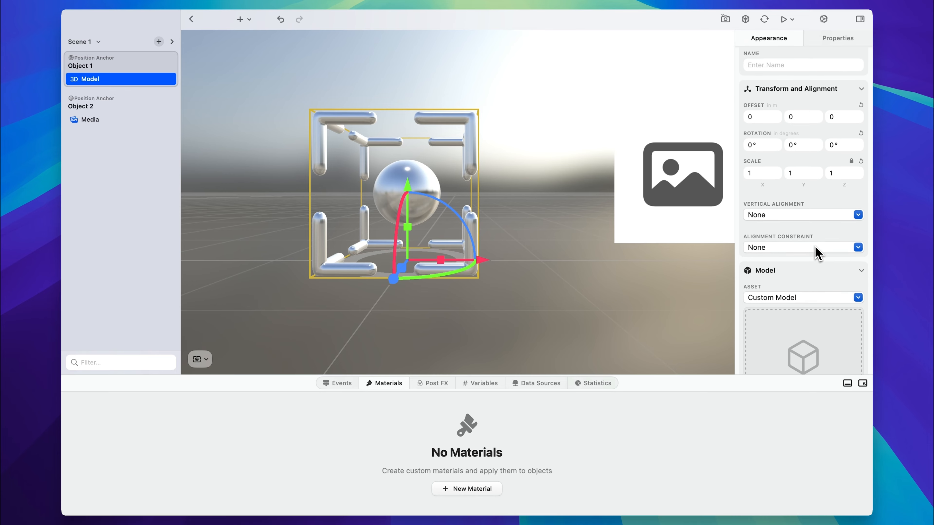
scroll(815, 254, "down", 5)
scroll(815, 253, "up", 5)
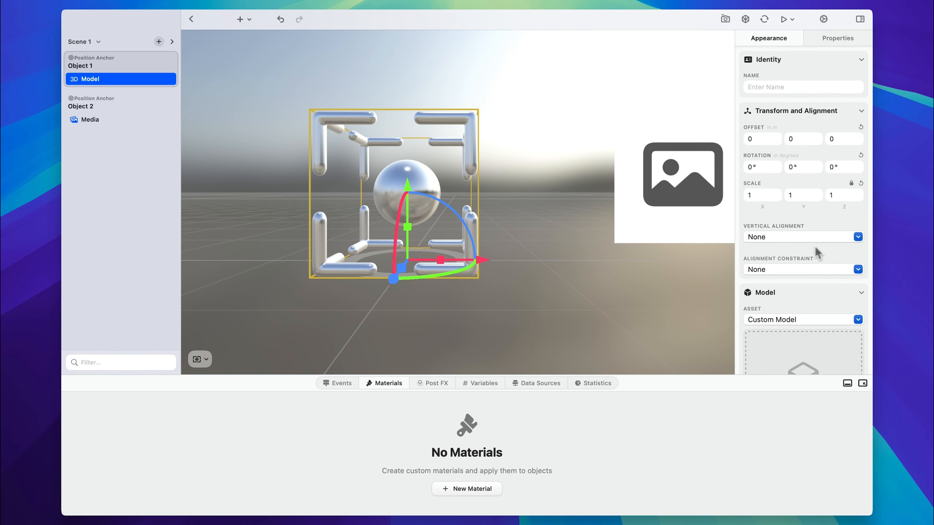
scroll(811, 153, "down", 1)
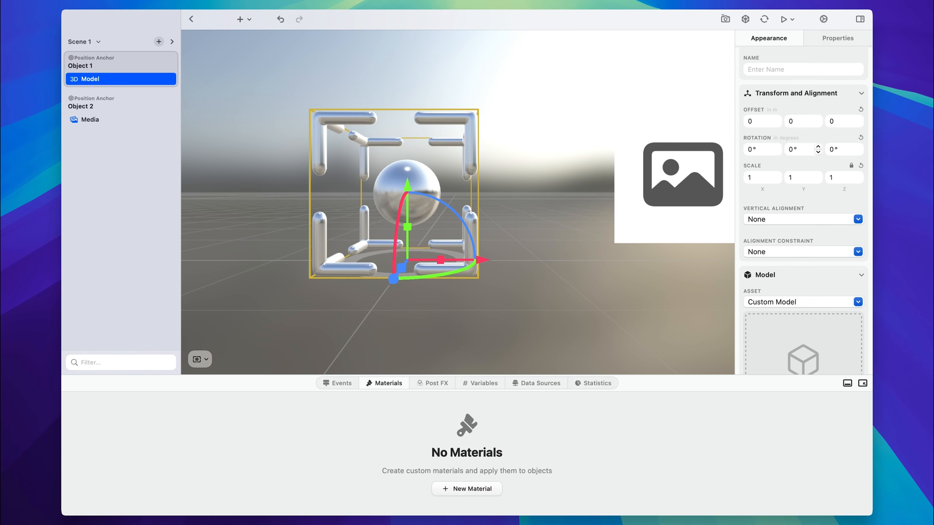
scroll(809, 151, "down", 2)
scroll(811, 152, "up", 3)
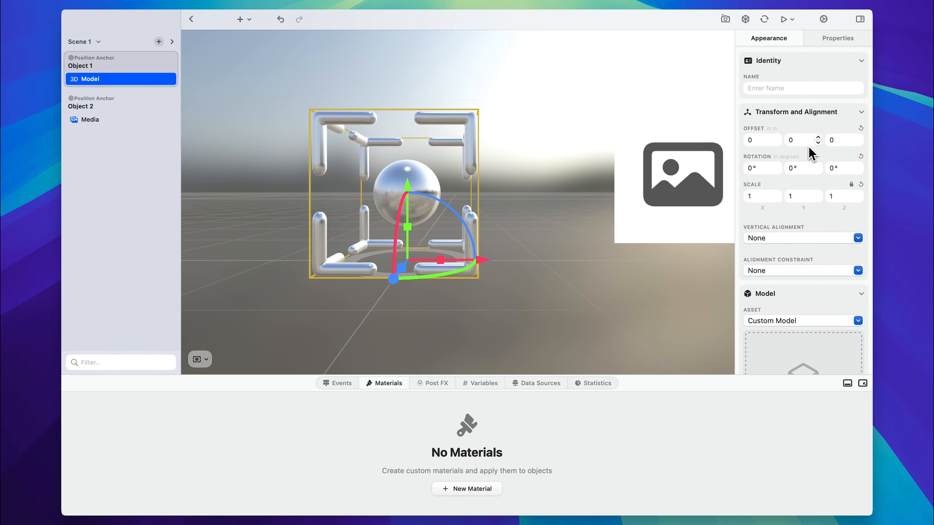
Step: Try naming Object 1's Model jksdhjasd, and clear the custom name again
left_click(774, 91)
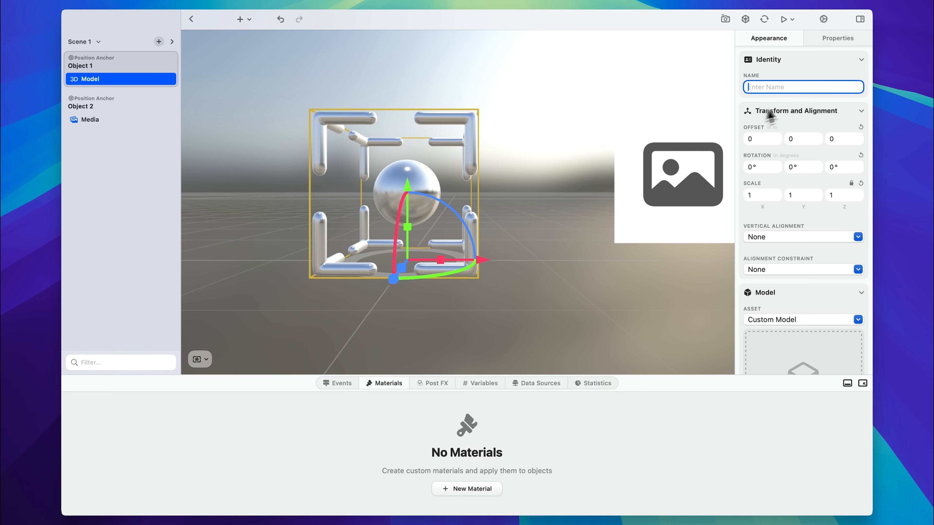
type("jksdhjasd")
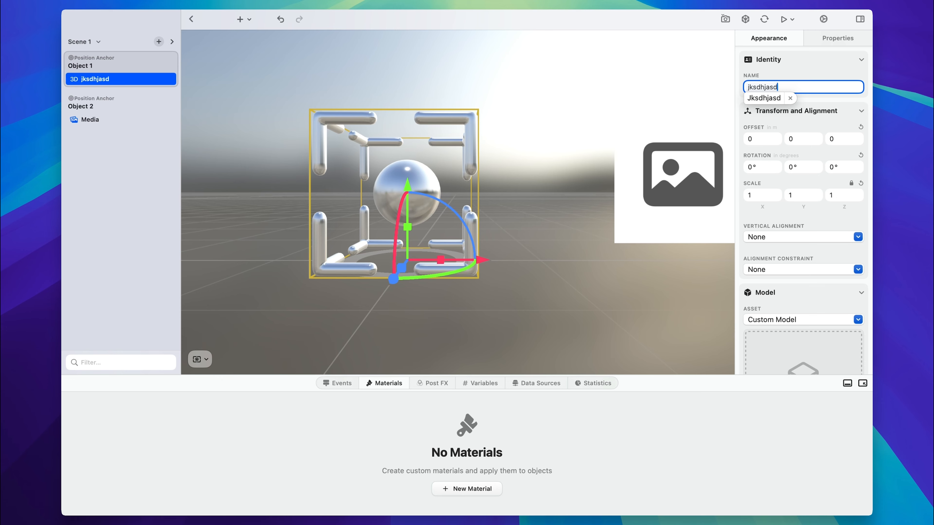
key("Return")
key("BackSpace")
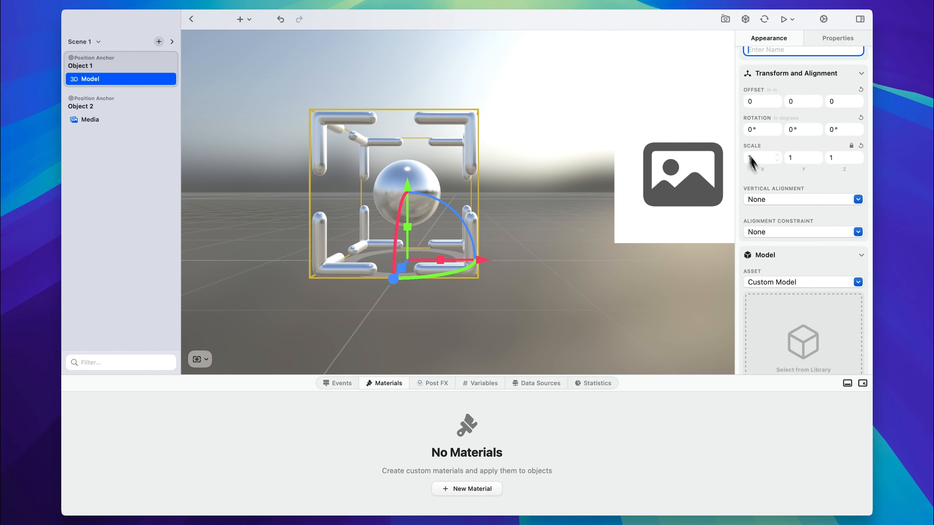
Step: Set the vertical alignment of Object 1's Model to Eye Level
scroll(813, 140, "down", 3)
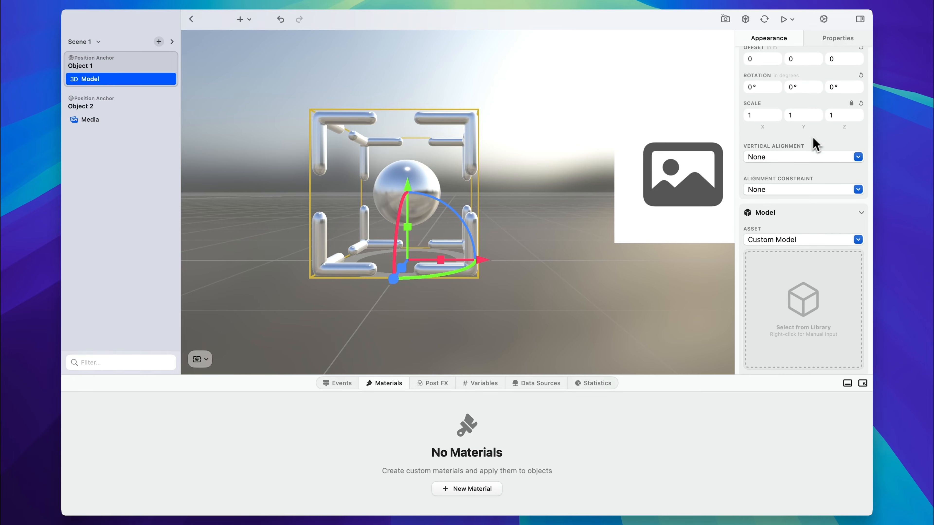
left_click(788, 158)
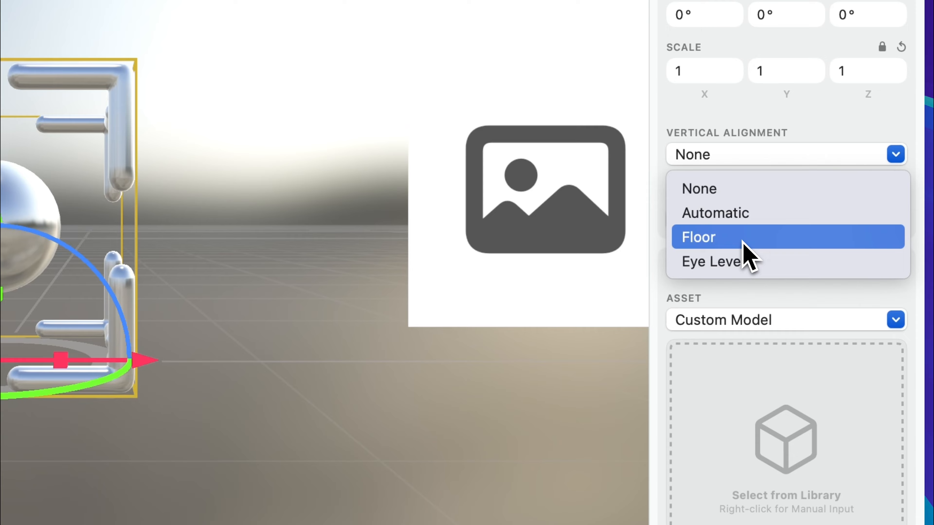
left_click(761, 263)
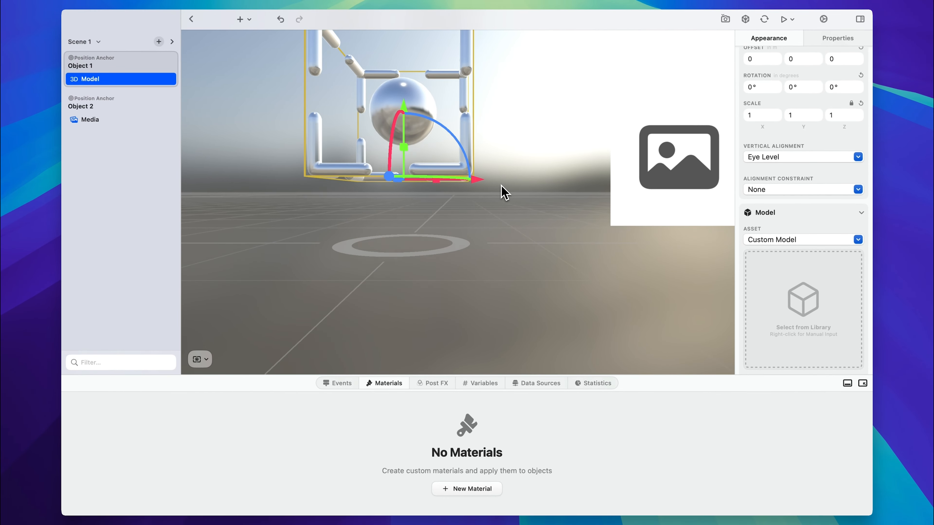
Step: Examine the Model's eye-level alignment from different camera heights in the viewport
scroll(500, 185, "up", 6)
scroll(501, 185, "down", 1)
scroll(501, 185, "down", 5)
scroll(500, 185, "up", 2)
scroll(501, 185, "down", 1)
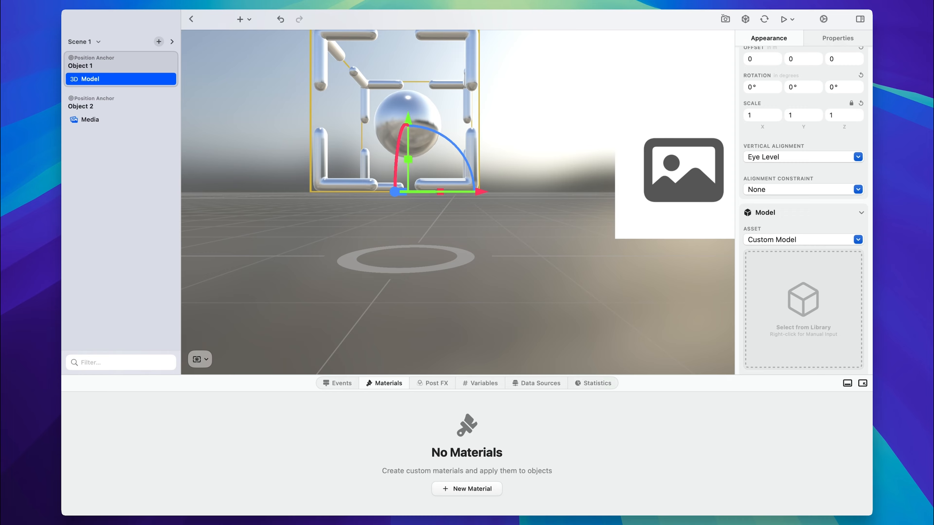
scroll(457, 203, "up", 5)
scroll(458, 202, "down", 5)
scroll(457, 203, "up", 2)
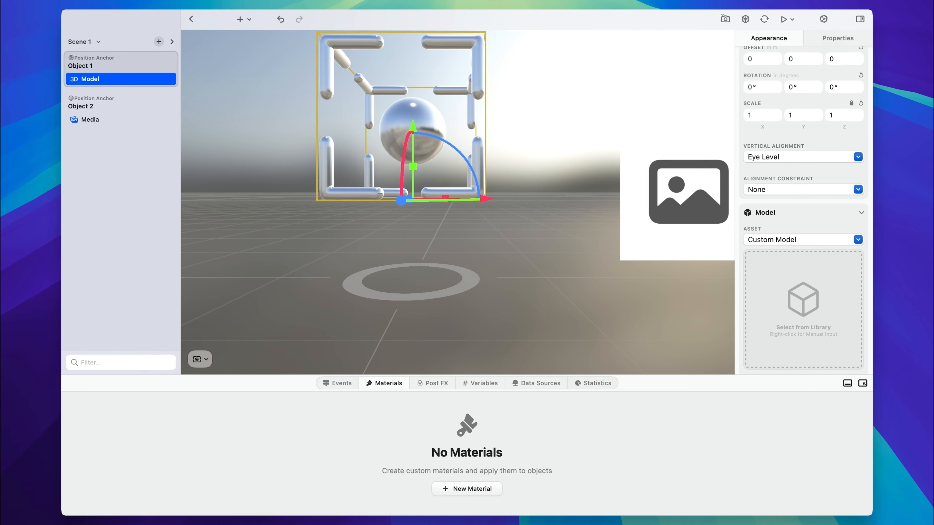
scroll(458, 202, "down", 4)
scroll(457, 202, "up", 5)
scroll(458, 202, "down", 4)
scroll(458, 202, "up", 5)
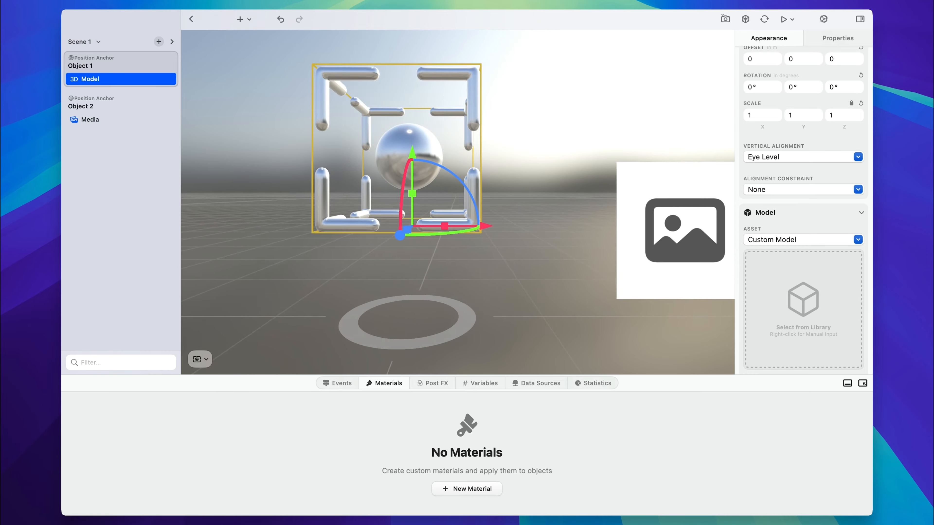
scroll(458, 203, "down", 4)
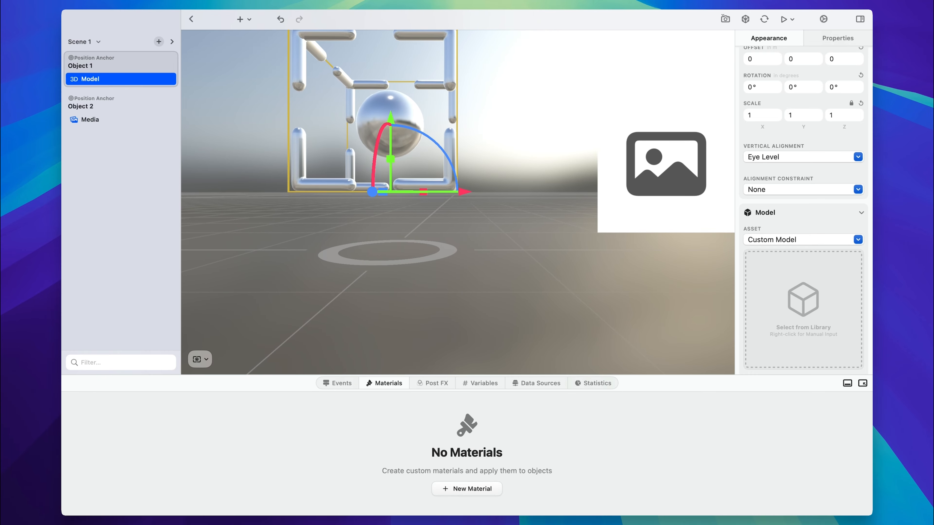
Step: Set the vertical alignment of Object 1's Model back to None
scroll(458, 202, "up", 4)
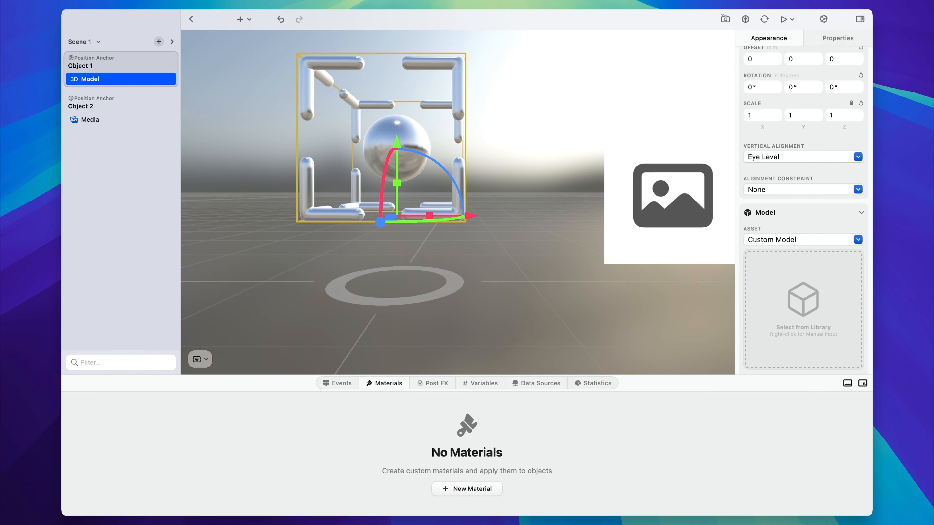
scroll(458, 202, "up", 4)
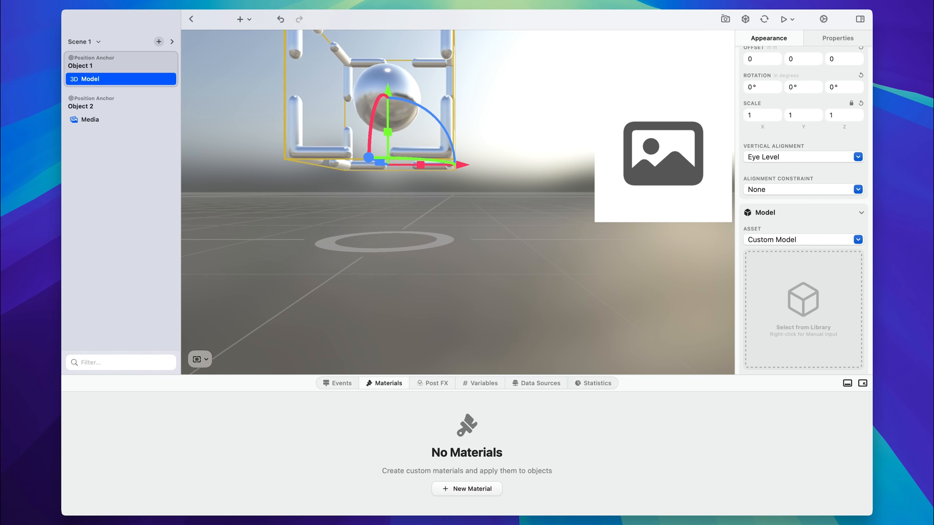
scroll(458, 202, "down", 3)
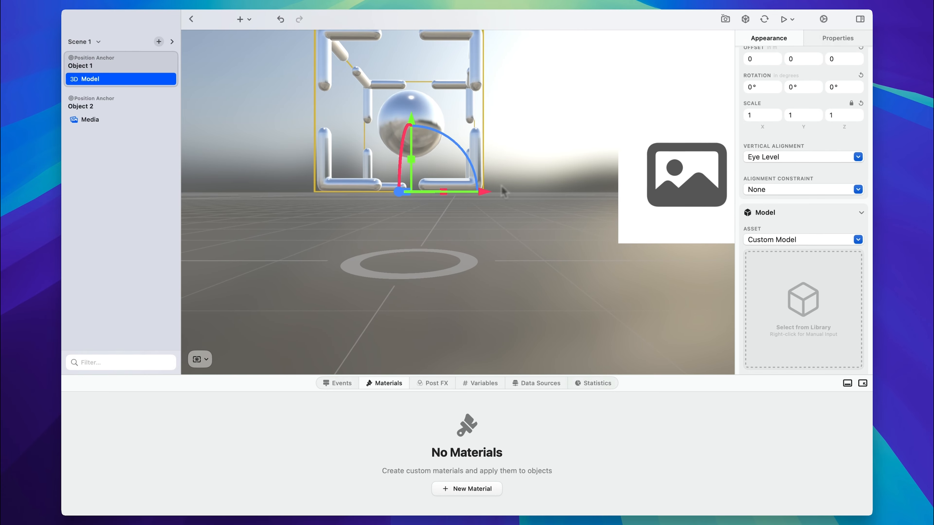
left_click(826, 158)
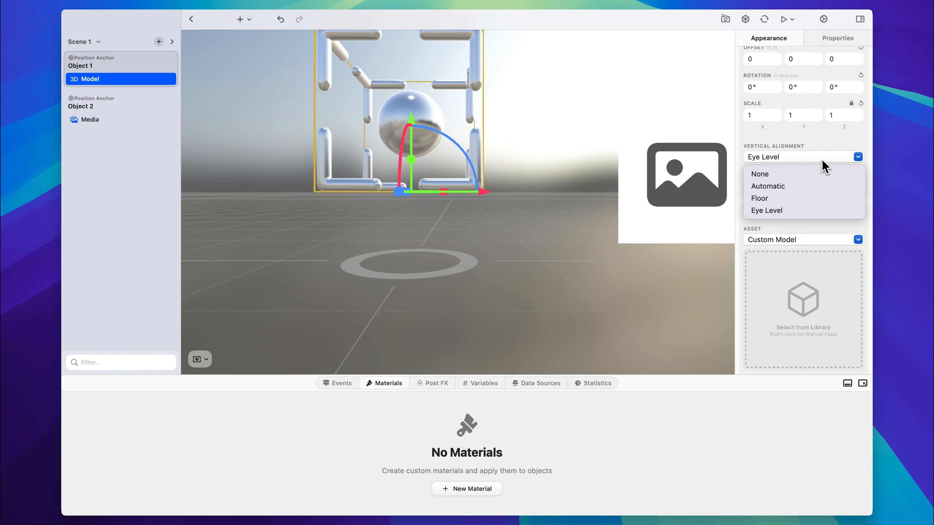
left_click(811, 176)
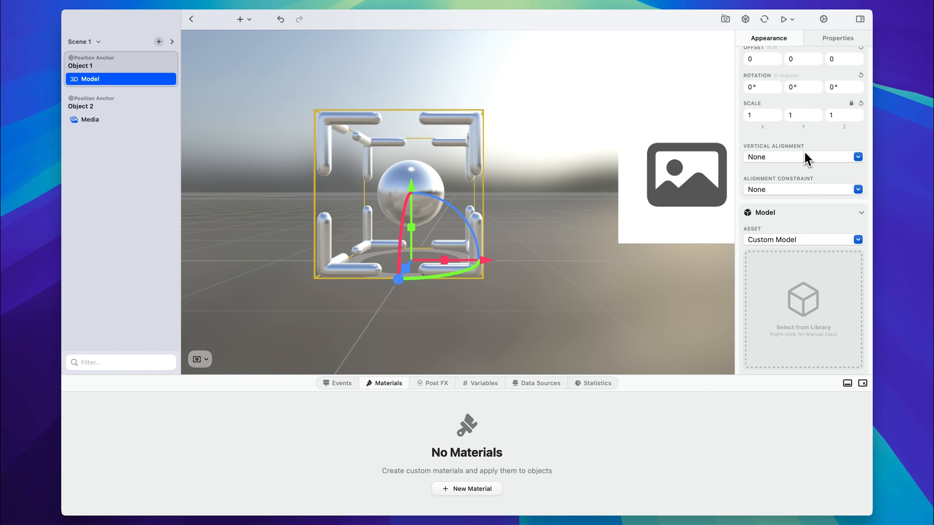
Step: Try the Billboard alignment constraint on Object 1's Model and view it from another angle
scroll(818, 169, "down", 2)
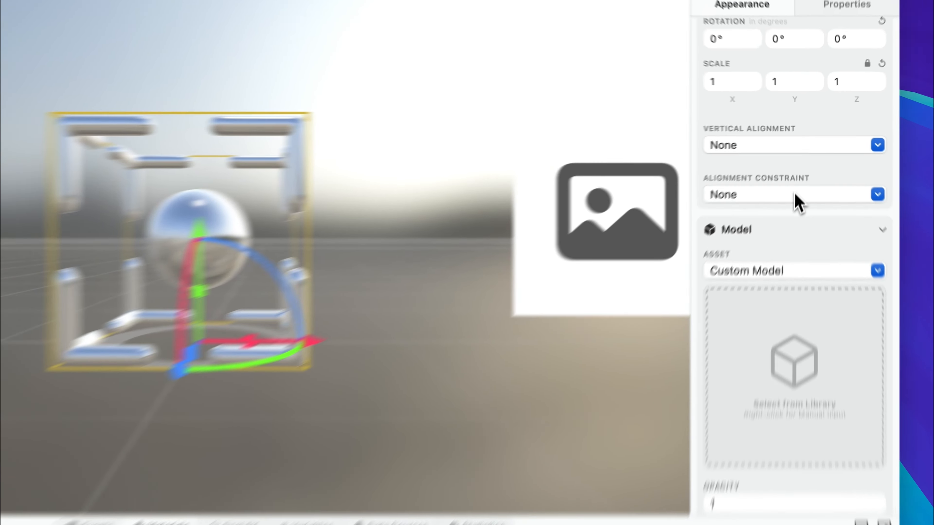
left_click(776, 163)
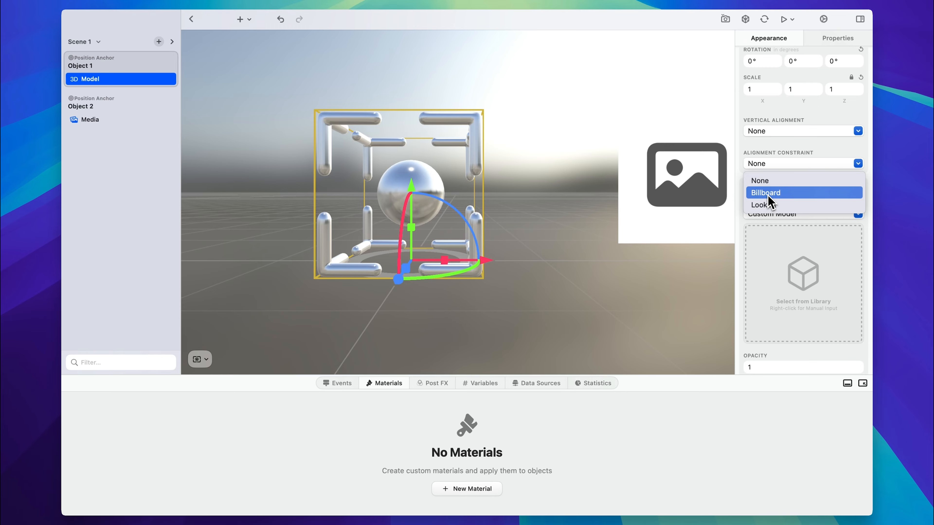
left_click(768, 193)
left_click_drag(562, 299, 523, 305)
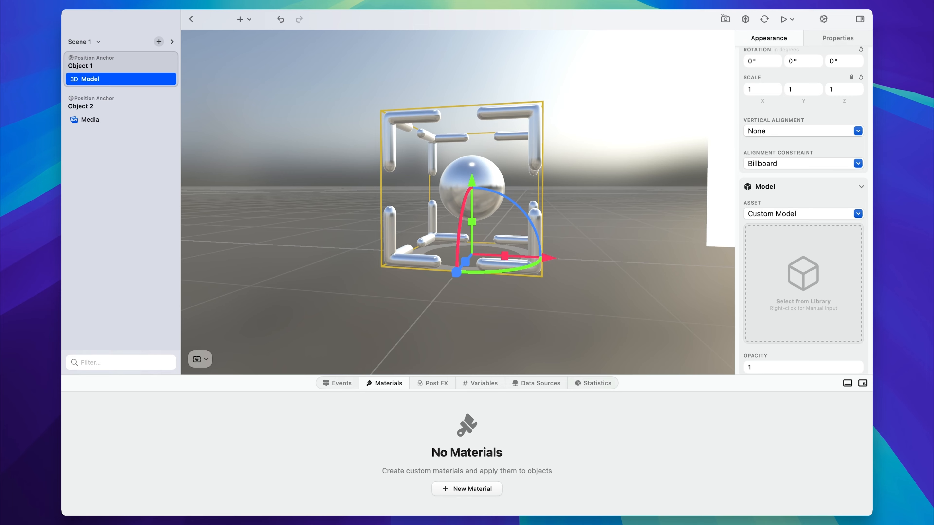
Step: Set the Model's alignment constraint to Look At, check it from different angles and review the available targets
left_click(759, 163)
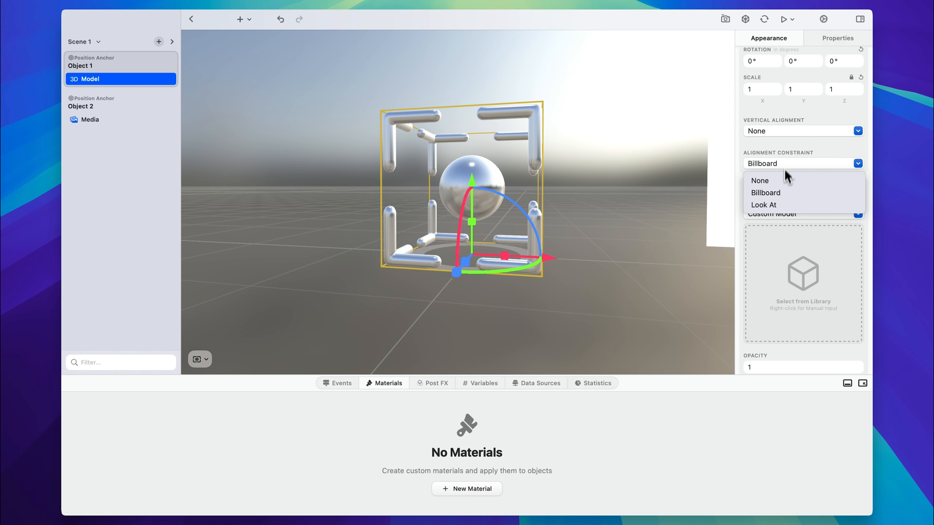
left_click(778, 206)
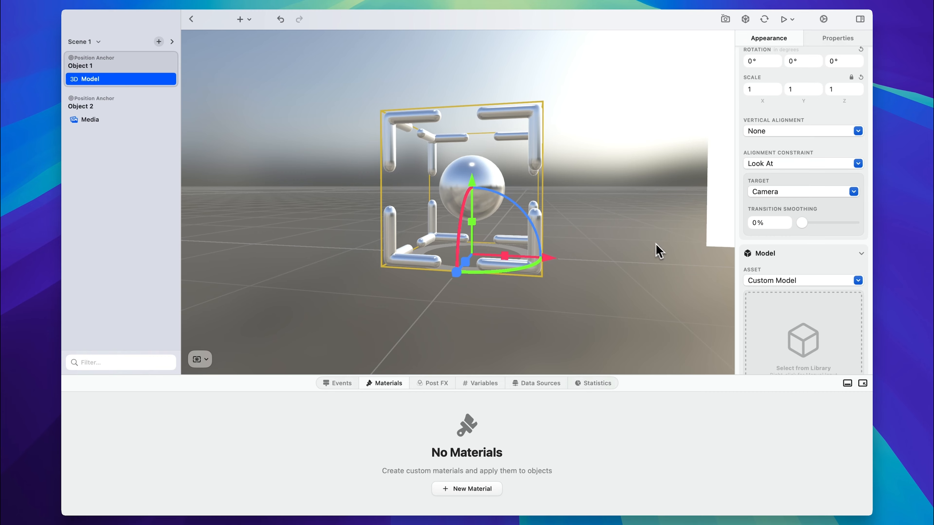
scroll(666, 269, "right", 5)
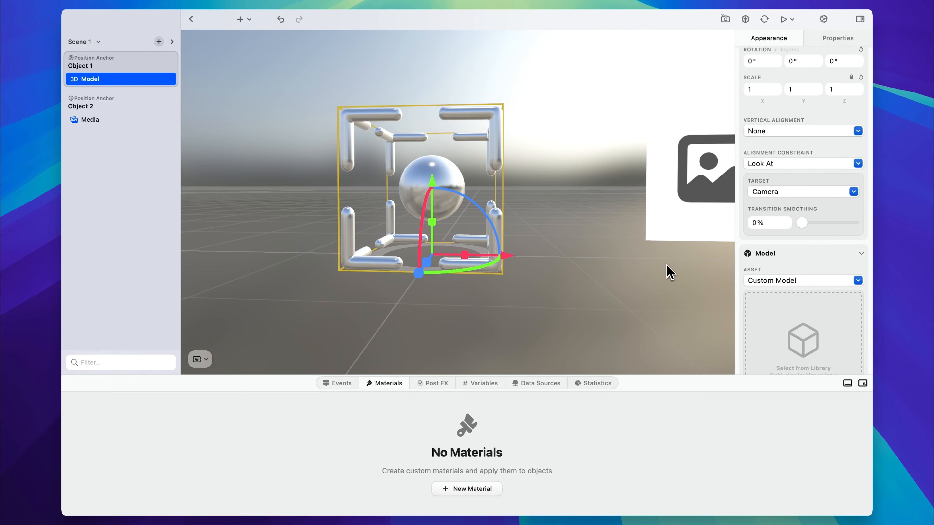
scroll(524, 309, "left", 5)
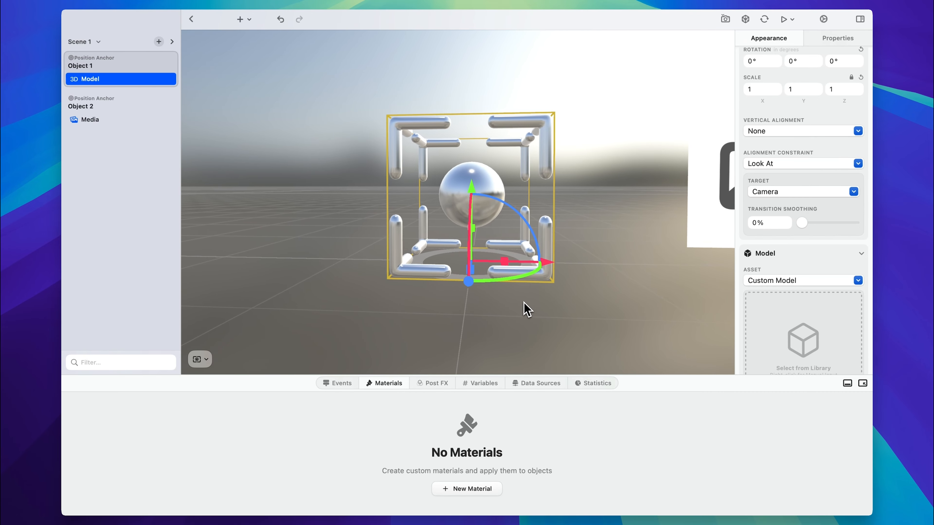
left_click(781, 192)
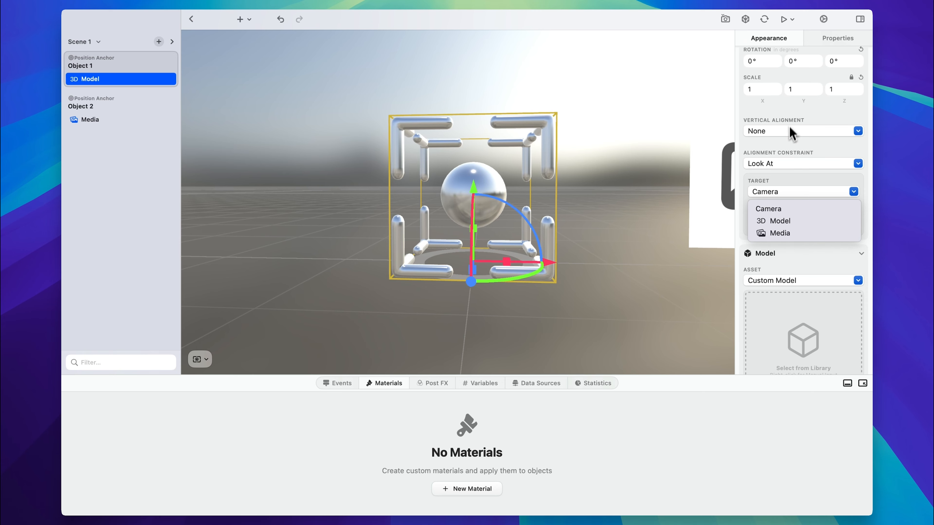
left_click(816, 130)
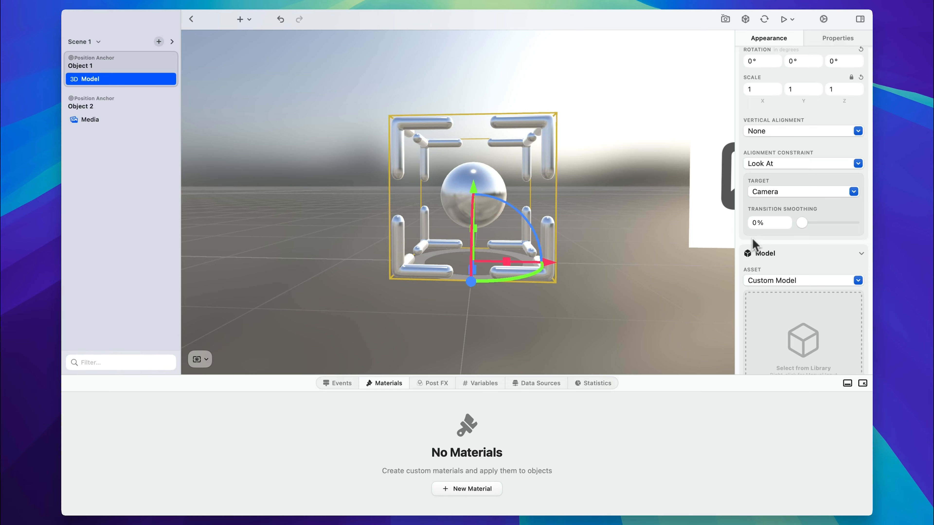
Step: Try the Primitive asset for Object 1's Model and look through the available primitive types
scroll(792, 254, "down", 3)
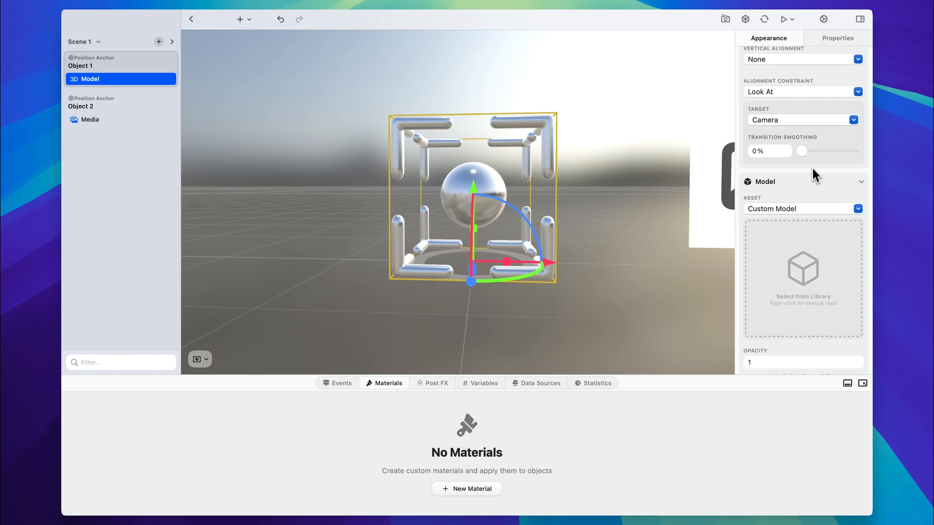
scroll(813, 174, "down", 3)
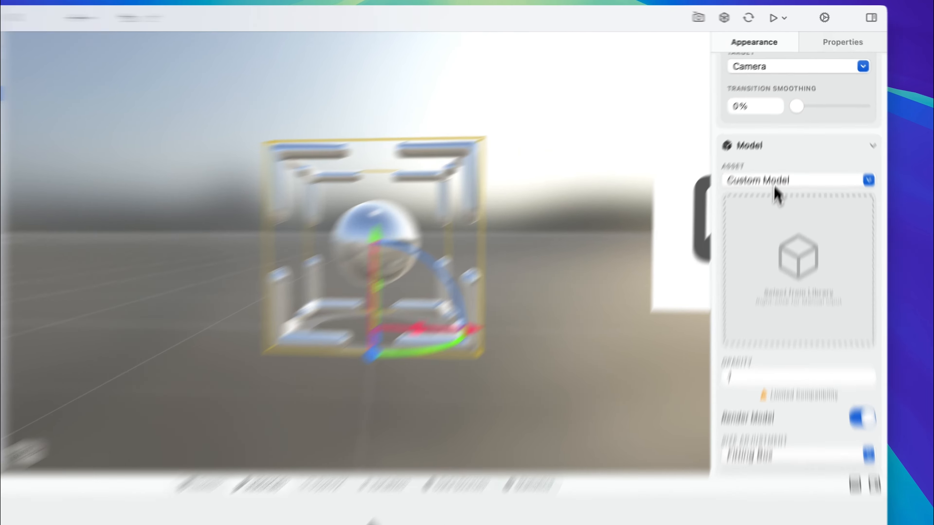
left_click(785, 149)
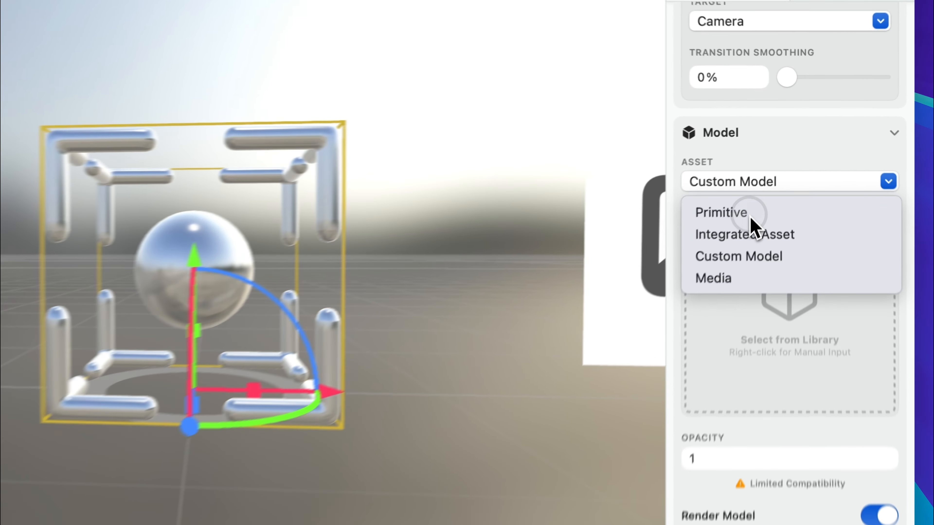
left_click(780, 163)
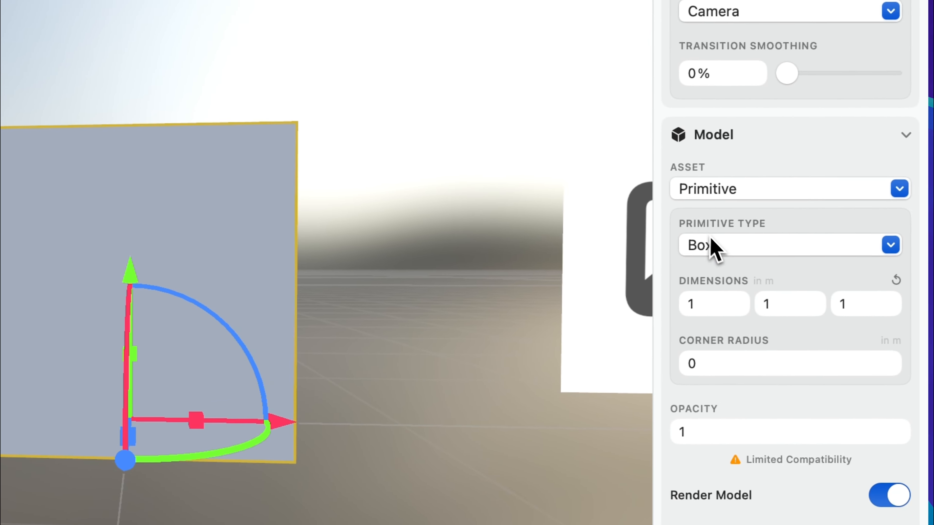
left_click(752, 243)
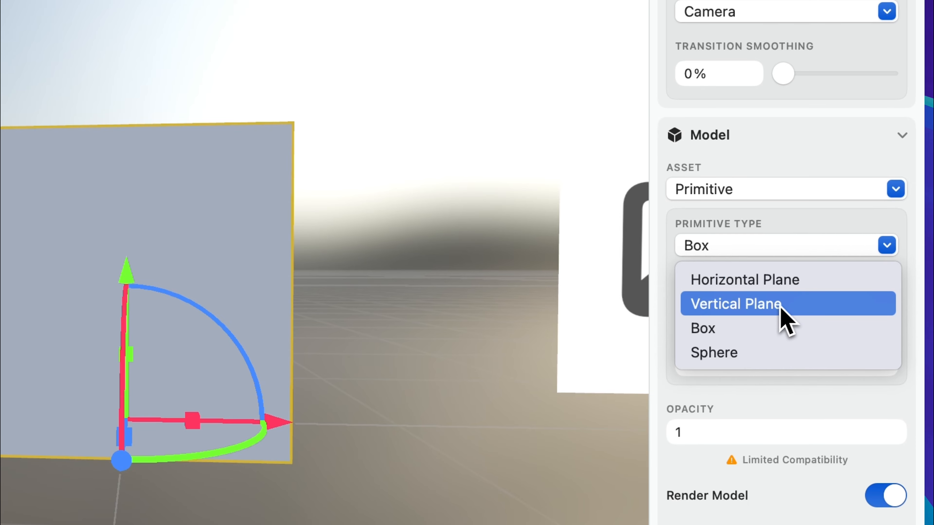
left_click(760, 226)
Step: Try Integrated Asset for the Model, look through its asset types, and return the asset to Custom Model
left_click(755, 198)
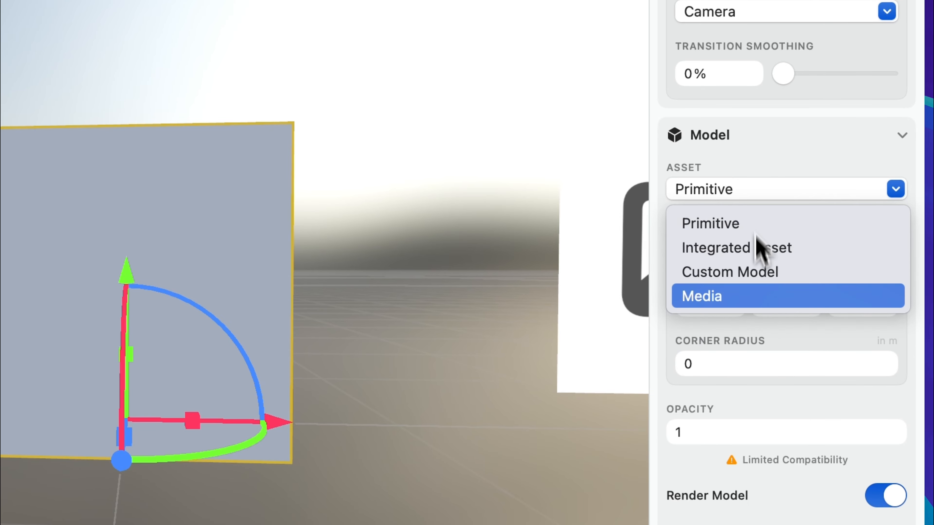
left_click(794, 254)
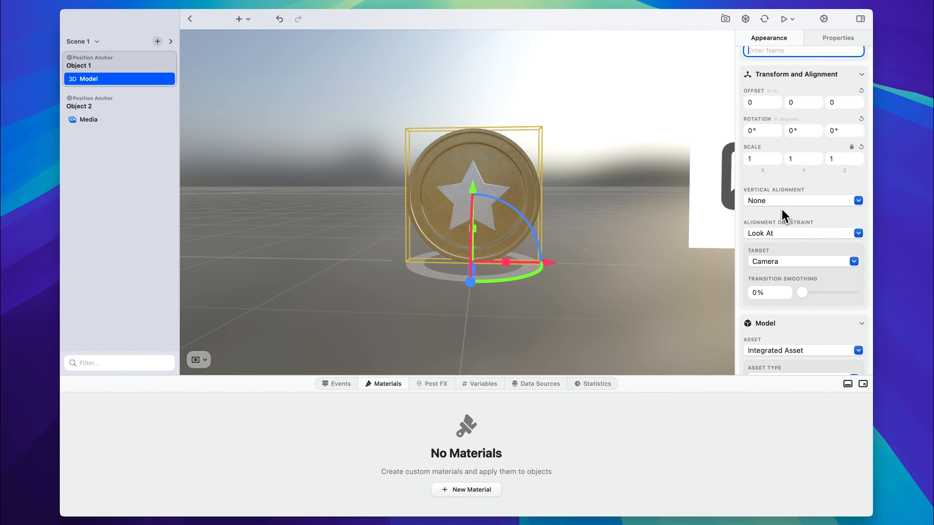
scroll(796, 239, "down", 5)
left_click(782, 292)
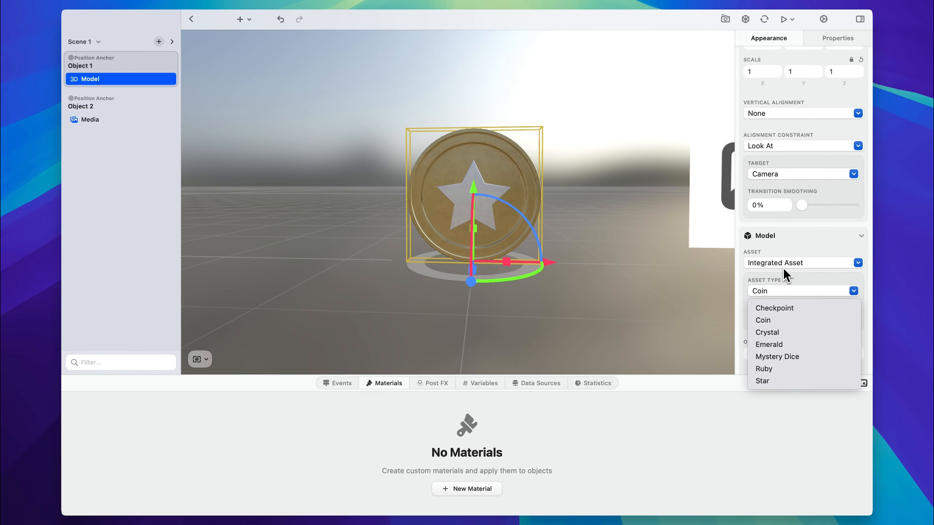
left_click(792, 268)
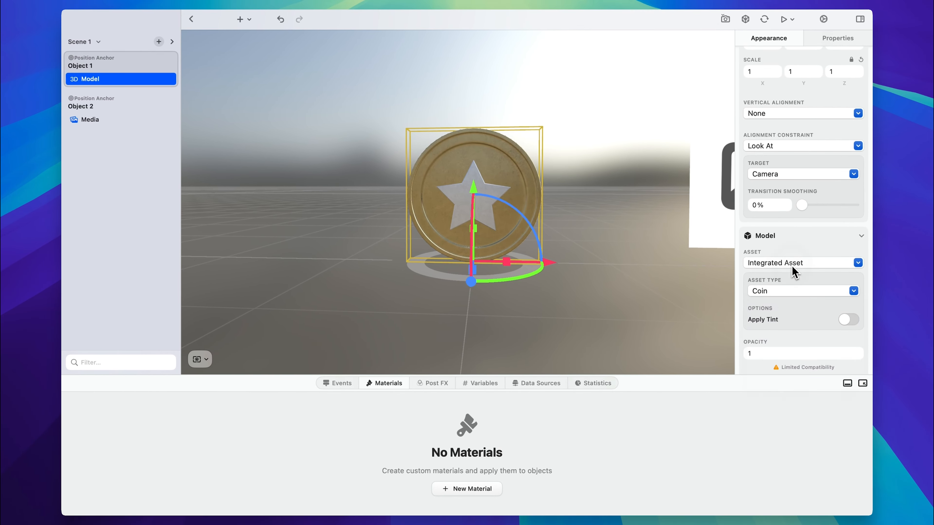
left_click(792, 265)
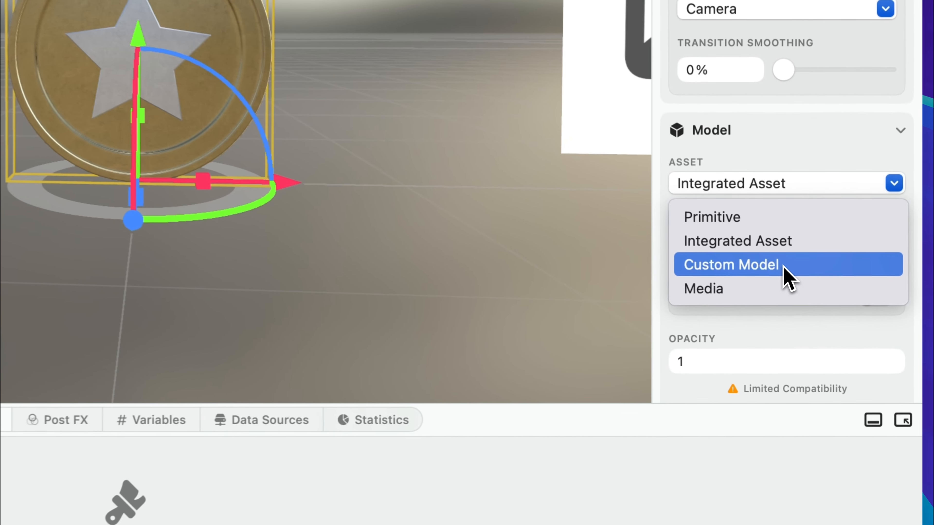
left_click(788, 281)
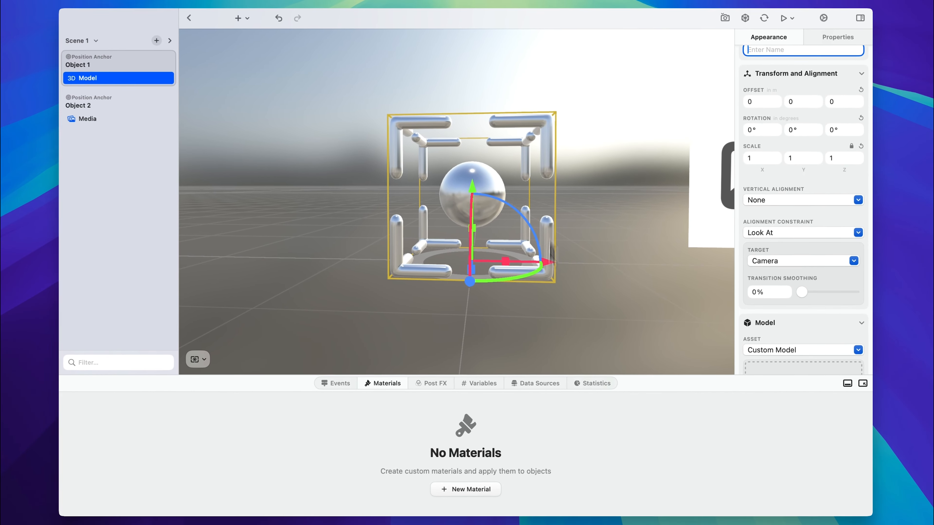
Step: Browse the asset library and assign Toy Plane as the custom model of Object 1
scroll(429, 271, "down", 3)
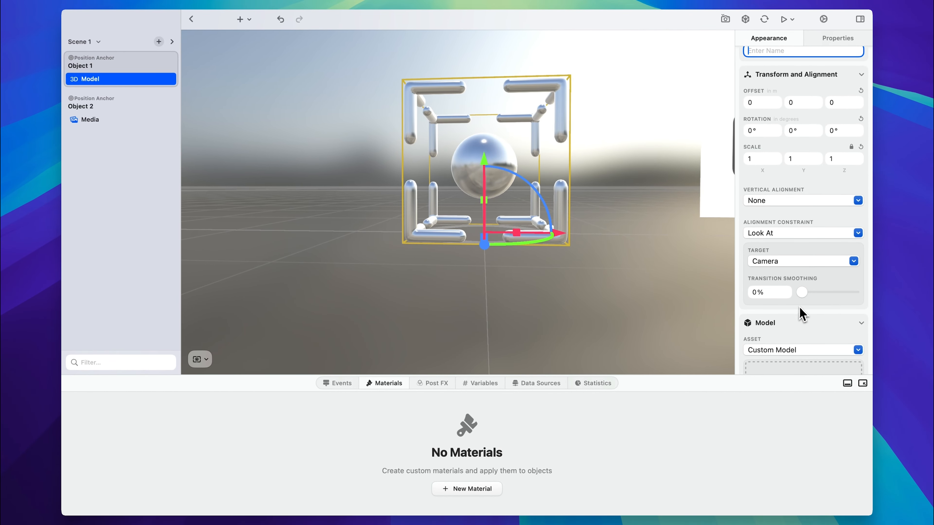
scroll(802, 313, "down", 5)
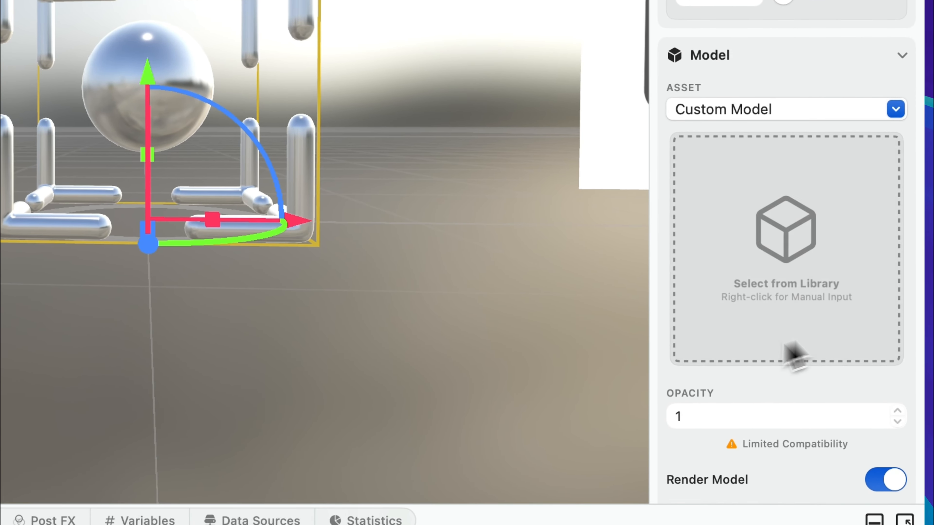
left_click(791, 289)
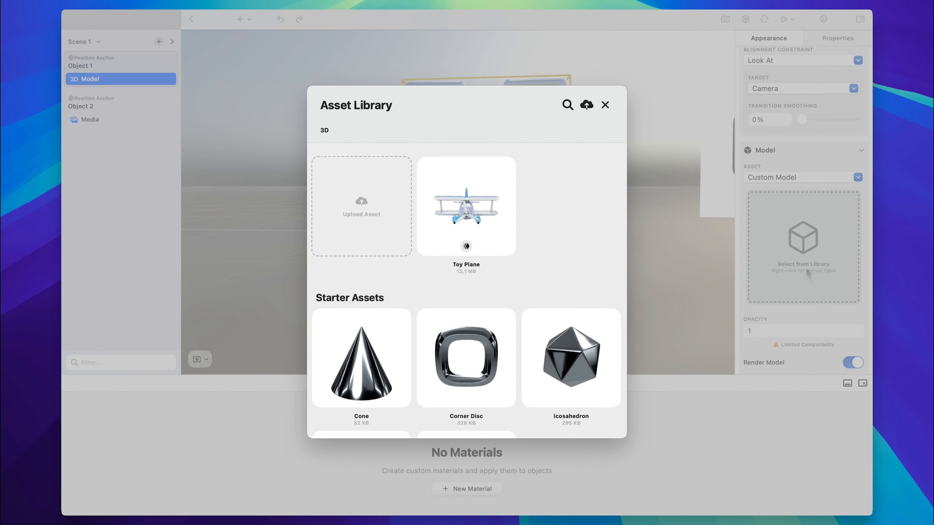
scroll(555, 312, "down", 3)
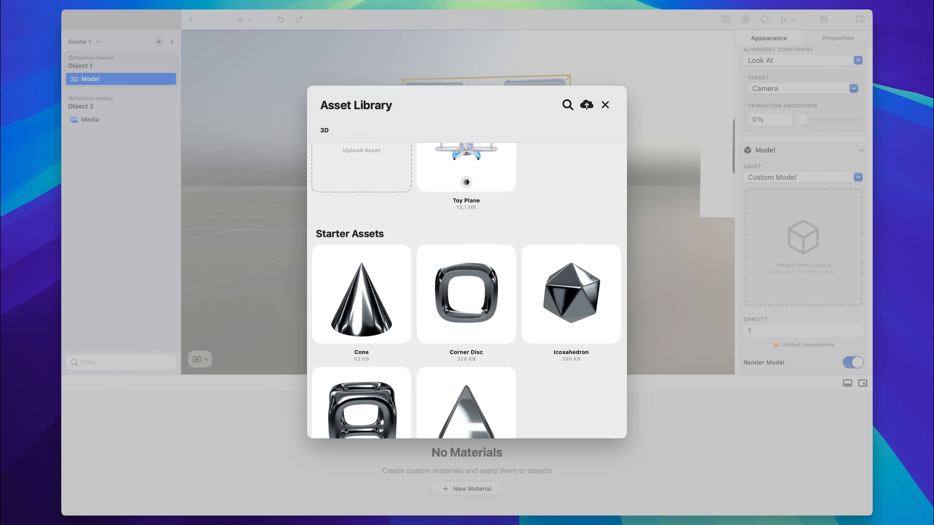
scroll(500, 298, "up", 3)
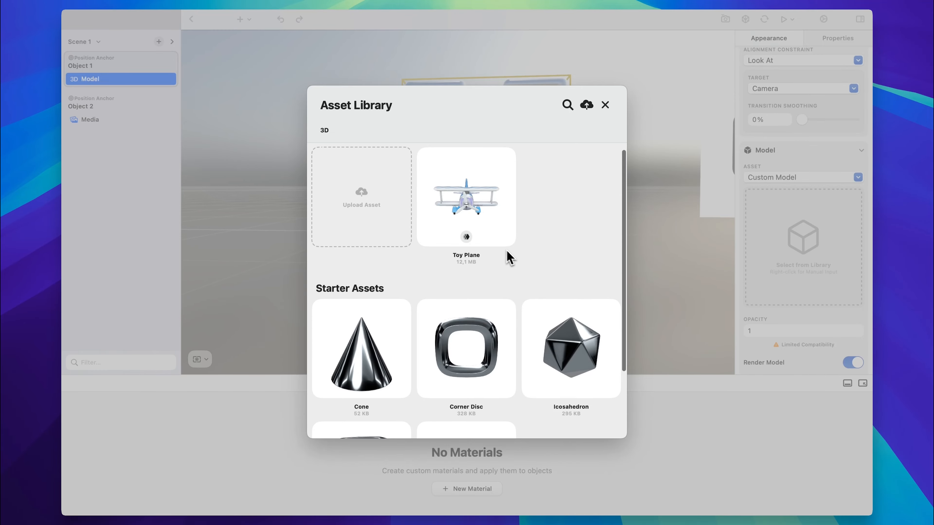
scroll(511, 255, "down", 1)
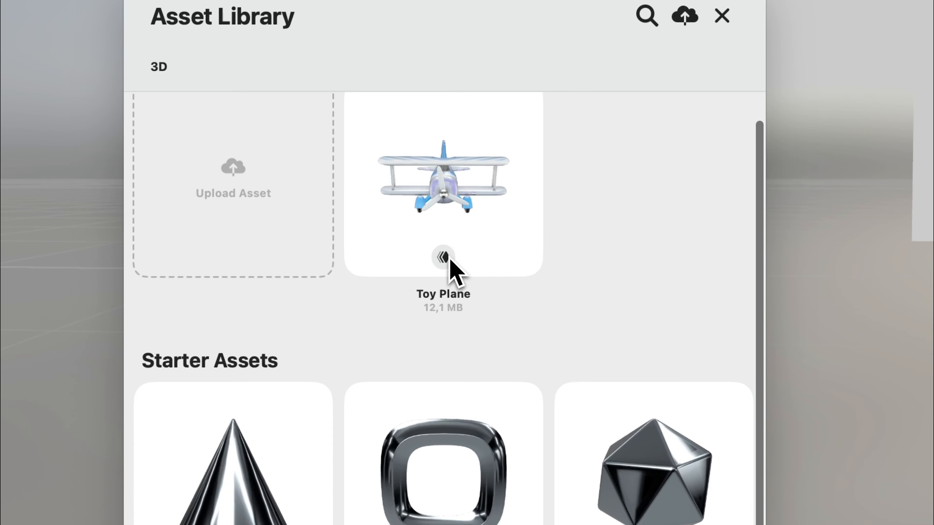
scroll(456, 264, "up", 2)
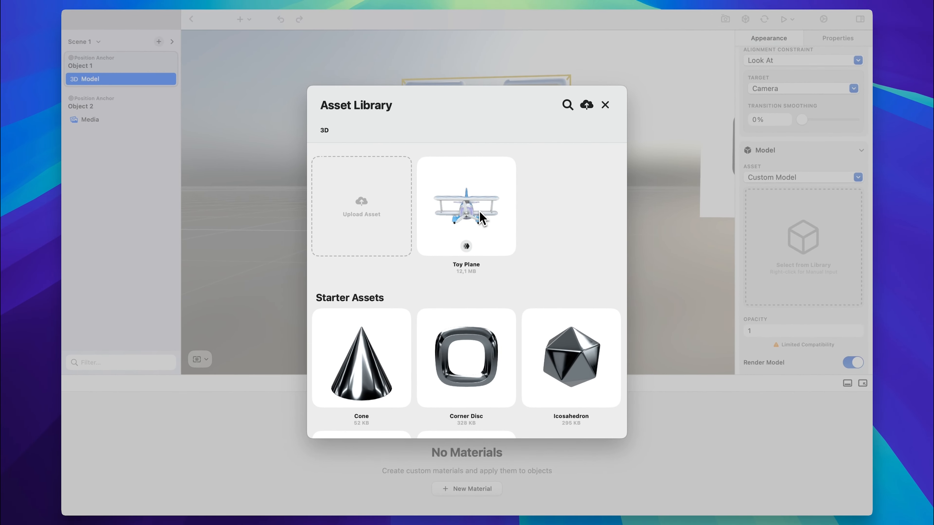
scroll(483, 217, "down", 2)
scroll(470, 216, "up", 2)
left_click(455, 208)
left_click(492, 288)
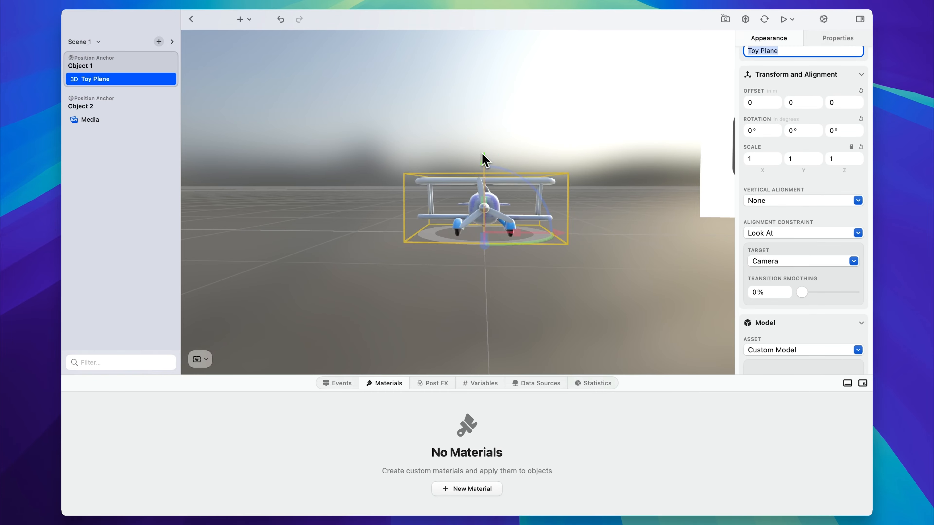
Step: Raise the Toy Plane above its anchor to a vertical offset of about 0.35 m
left_click_drag(484, 161, 484, 118)
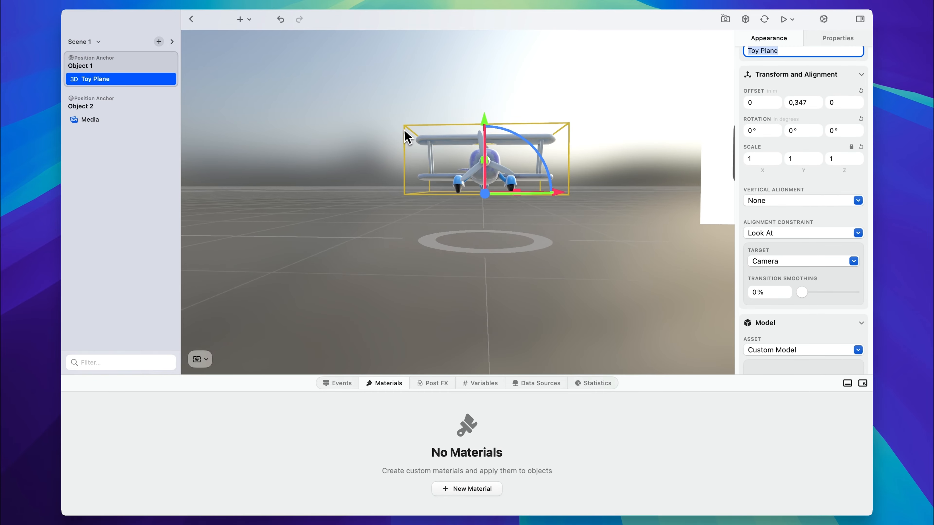
scroll(405, 136, "up", 3)
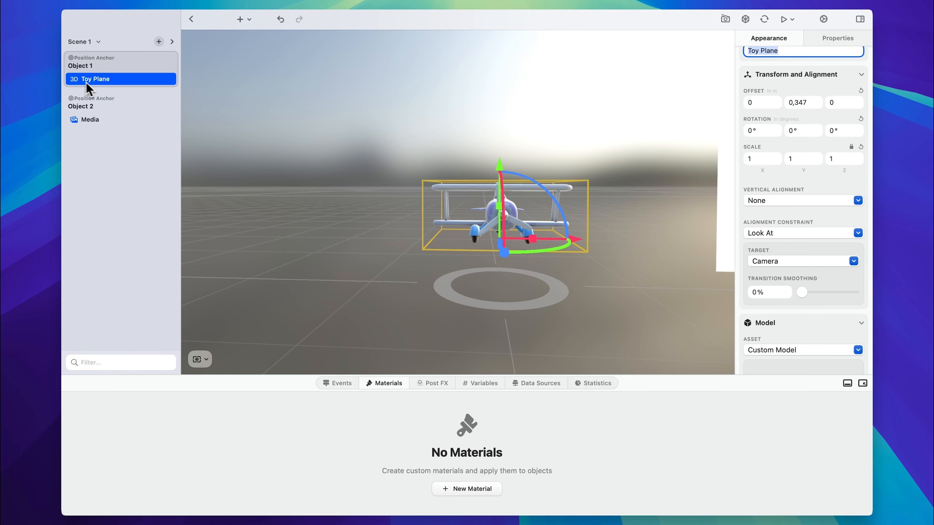
Step: Review the Toy Plane's transform, alignment and model settings
scroll(813, 143, "up", 2)
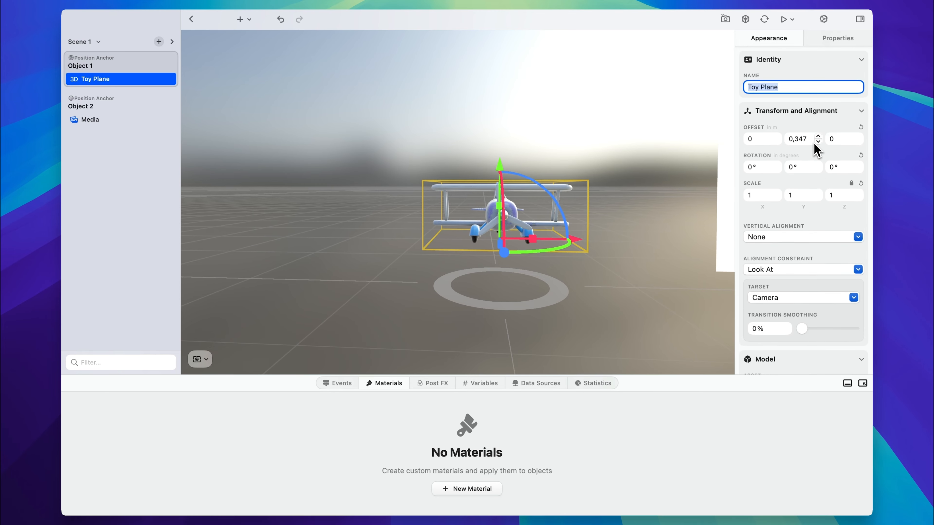
scroll(813, 143, "down", 3)
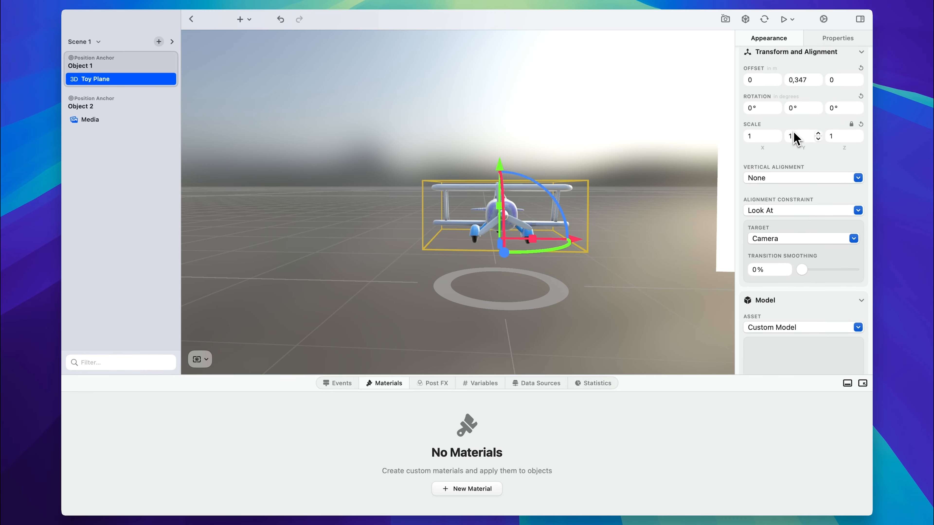
scroll(794, 138, "down", 5)
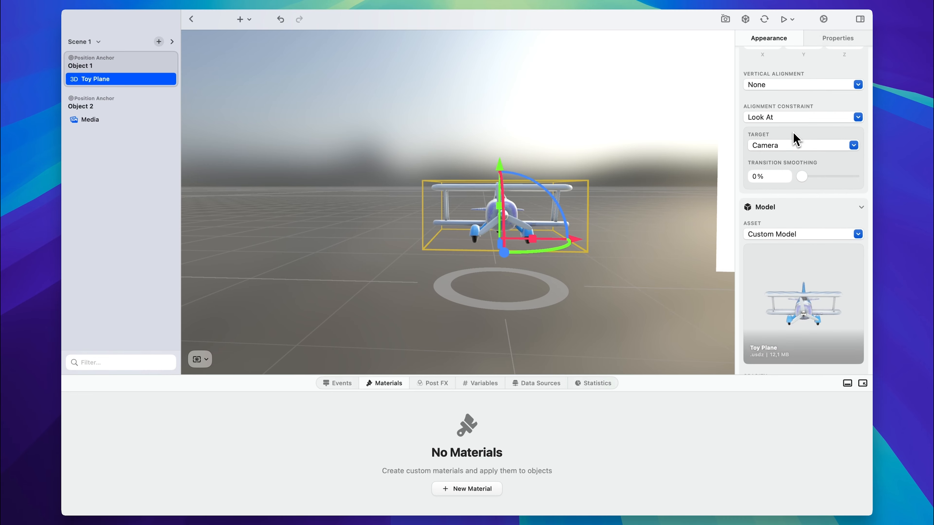
left_click(544, 138)
left_click(487, 206)
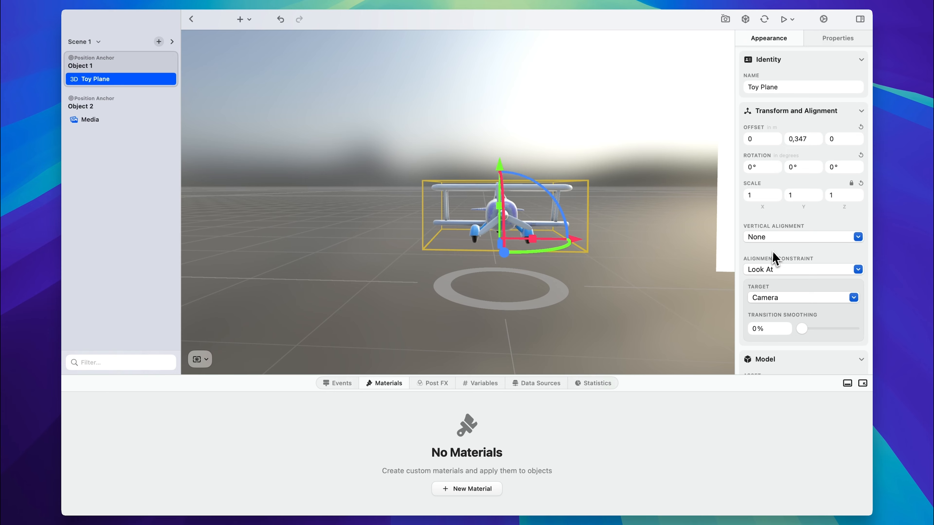
scroll(772, 252, "down", 10)
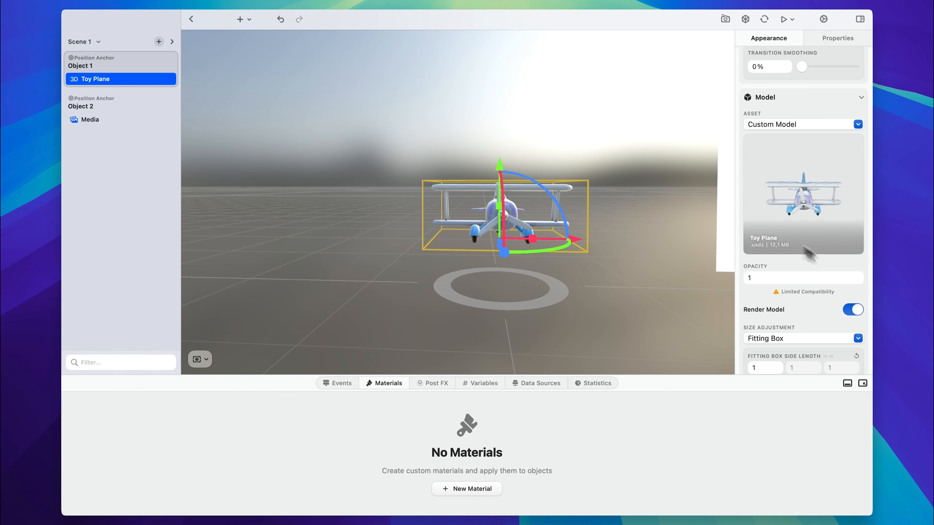
Step: Try an opacity of 0.5 on the Toy Plane and restore the opacity to 1
scroll(791, 234, "down", 4)
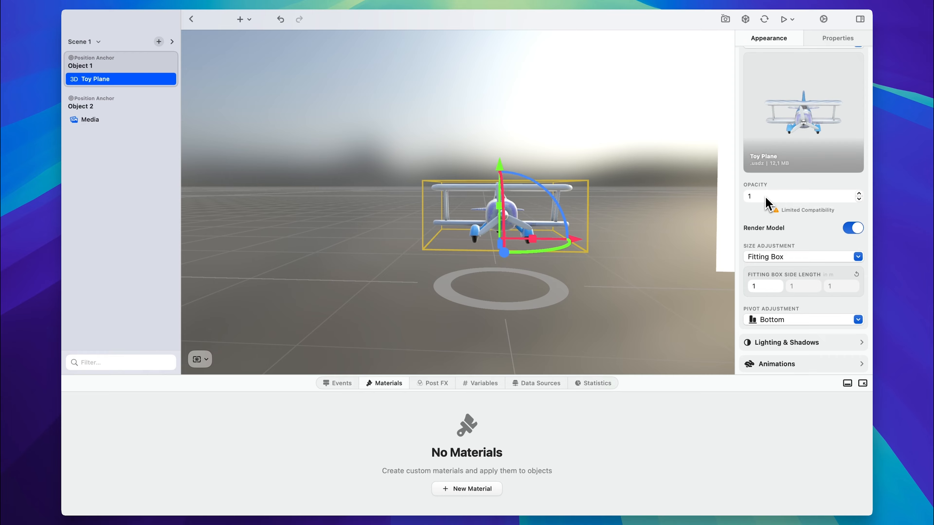
left_click(766, 198)
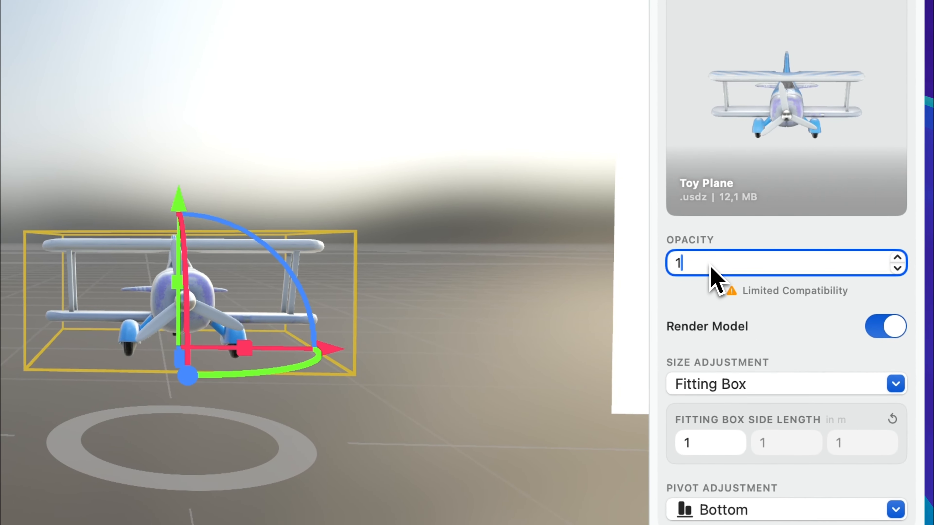
key("BackSpace")
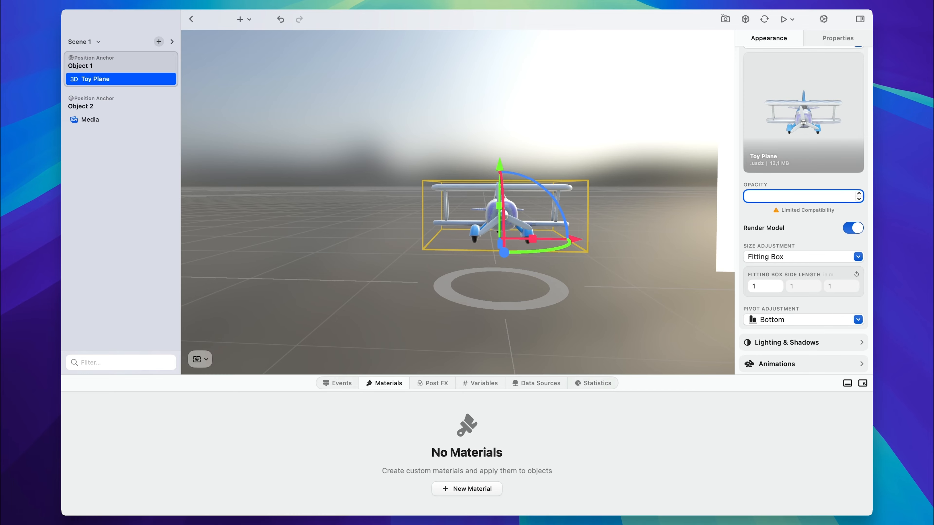
key("Return")
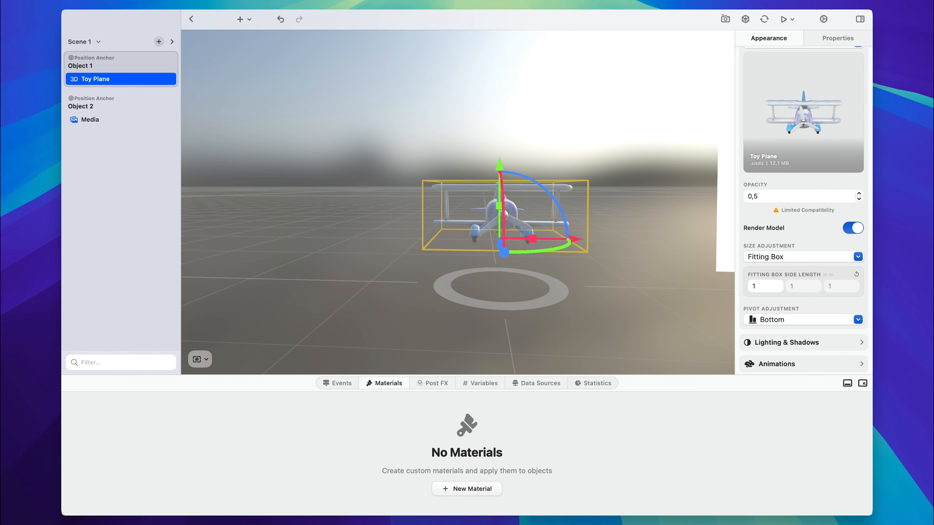
scroll(578, 238, "up", 10)
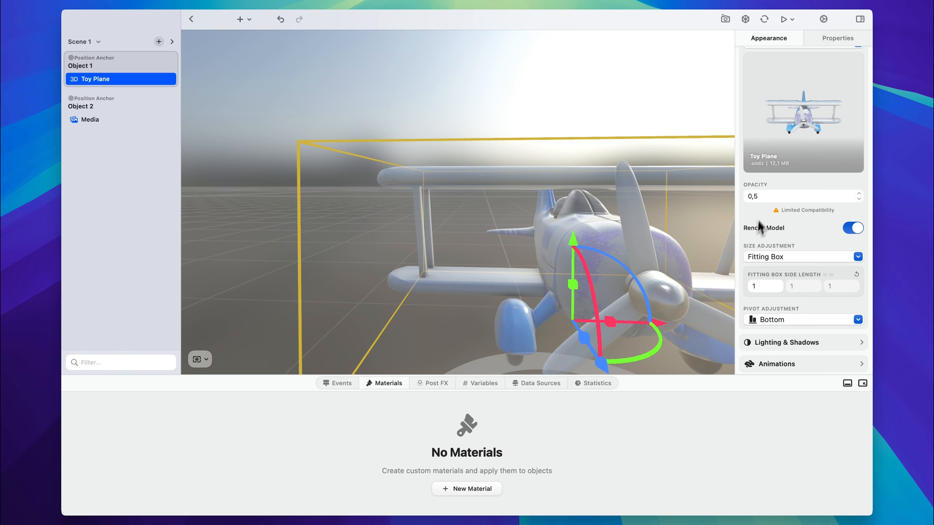
left_click(765, 198)
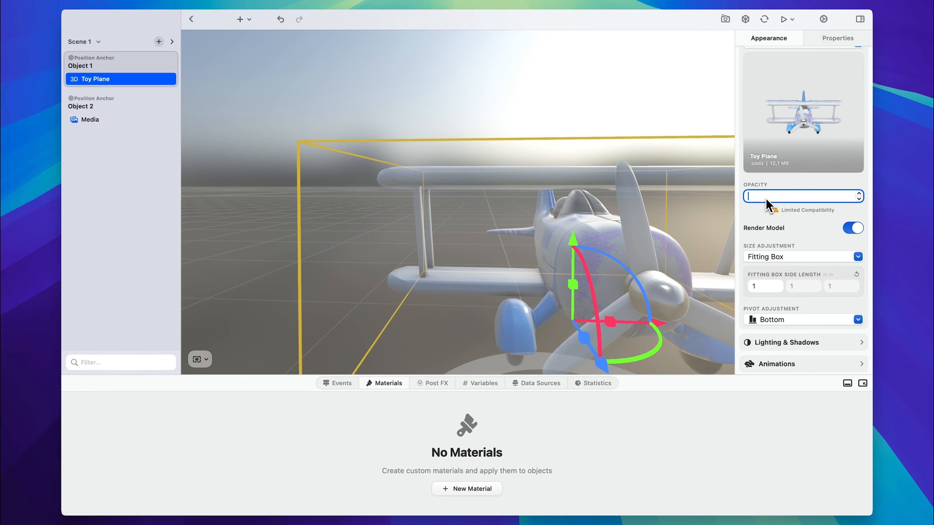
type("1")
key("Return")
Step: Inspect the Toy Plane in the scene from different angles and distances
scroll(642, 223, "right", 5)
scroll(643, 224, "down", 3)
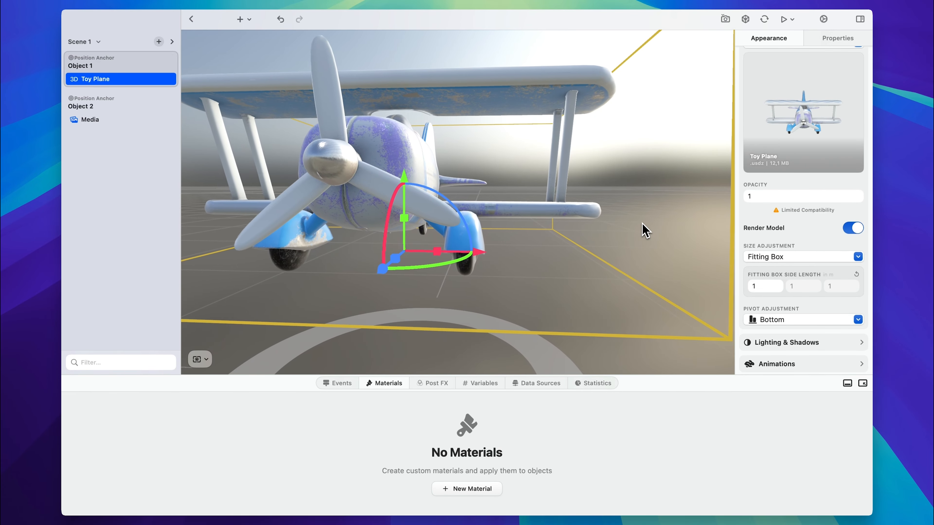
scroll(642, 223, "down", 10)
scroll(642, 223, "left", 2)
scroll(642, 223, "left", 5)
scroll(642, 224, "up", 3)
scroll(642, 223, "down", 3)
scroll(642, 223, "up", 5)
scroll(642, 223, "up", 4)
scroll(642, 223, "right", 4)
scroll(642, 223, "up", 5)
scroll(642, 224, "down", 5)
scroll(713, 230, "right", 3)
scroll(713, 230, "down", 2)
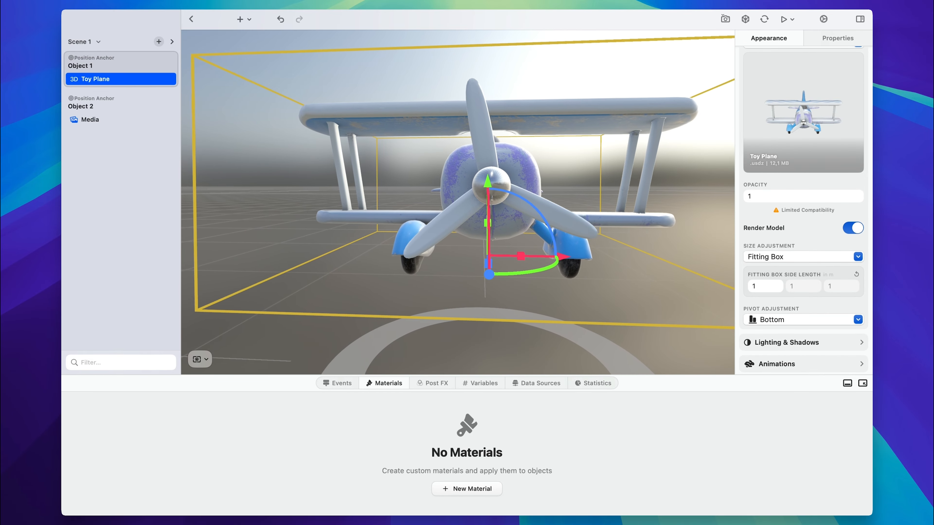
Step: Check the platform compatibility details of the Toy Plane's opacity setting
scroll(713, 229, "left", 1)
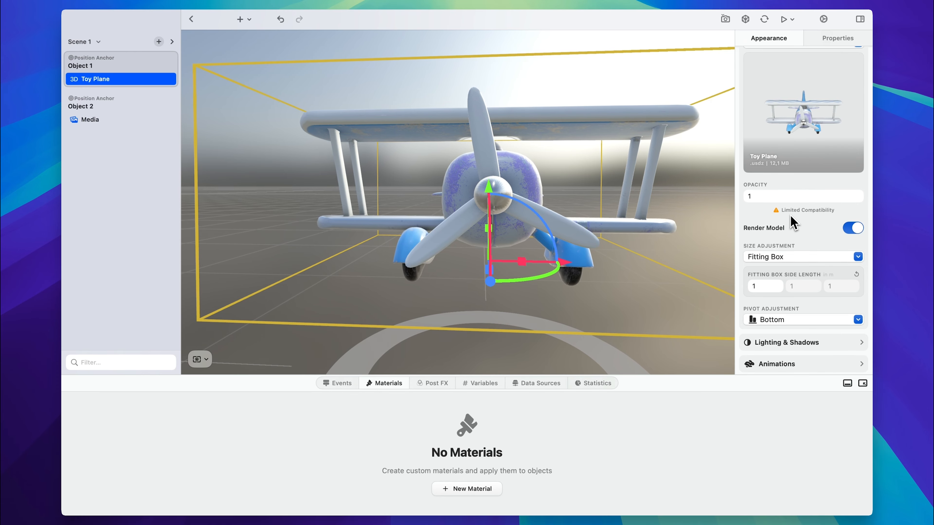
left_click(823, 213)
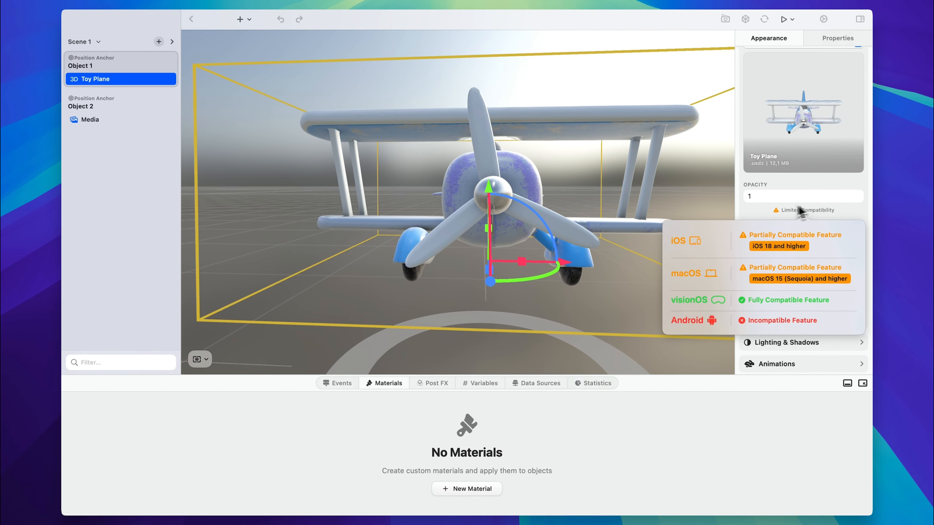
left_click(760, 219)
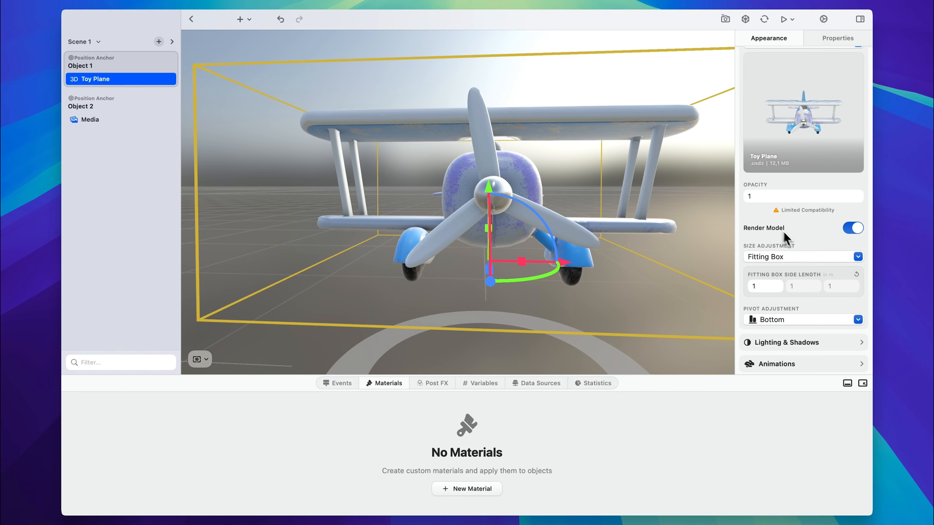
Step: Look through the Toy Plane's size adjustment options and set the size adjustment to None
scroll(790, 243, "down", 4)
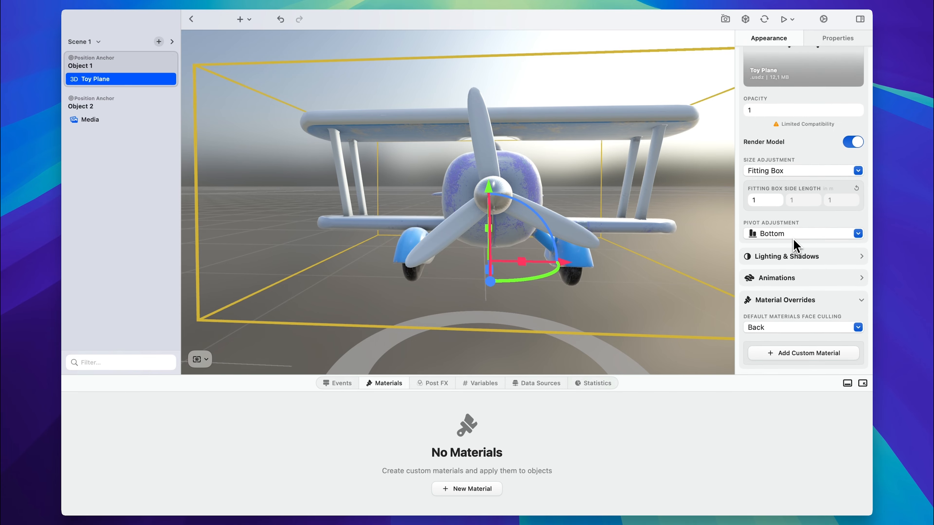
left_click(792, 175)
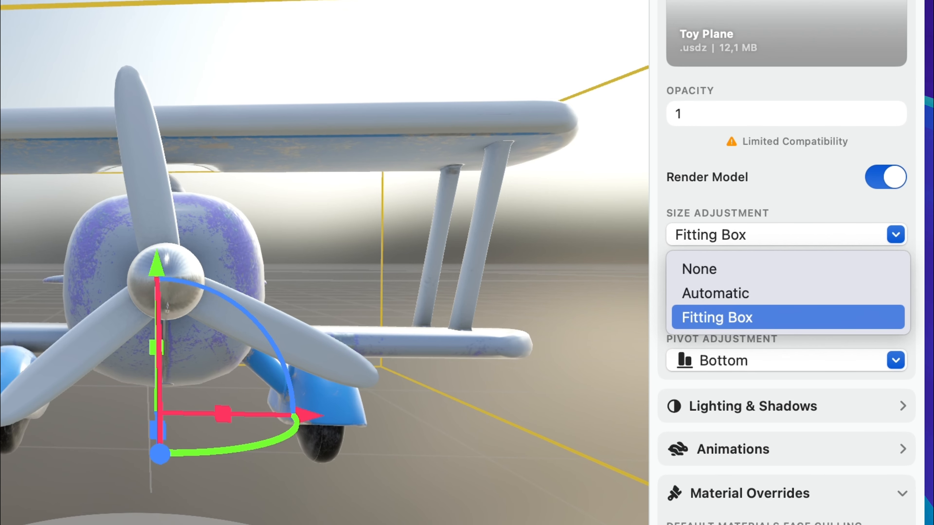
left_click(710, 317)
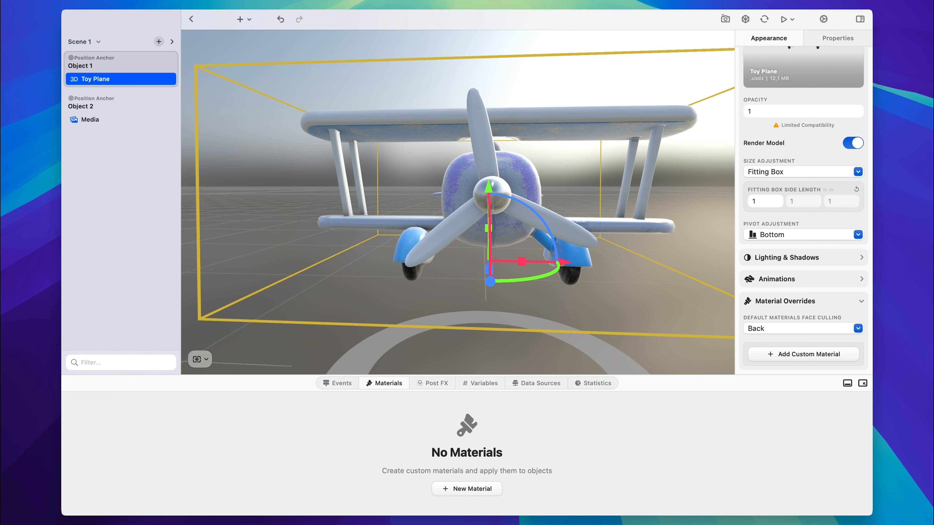
left_click(782, 175)
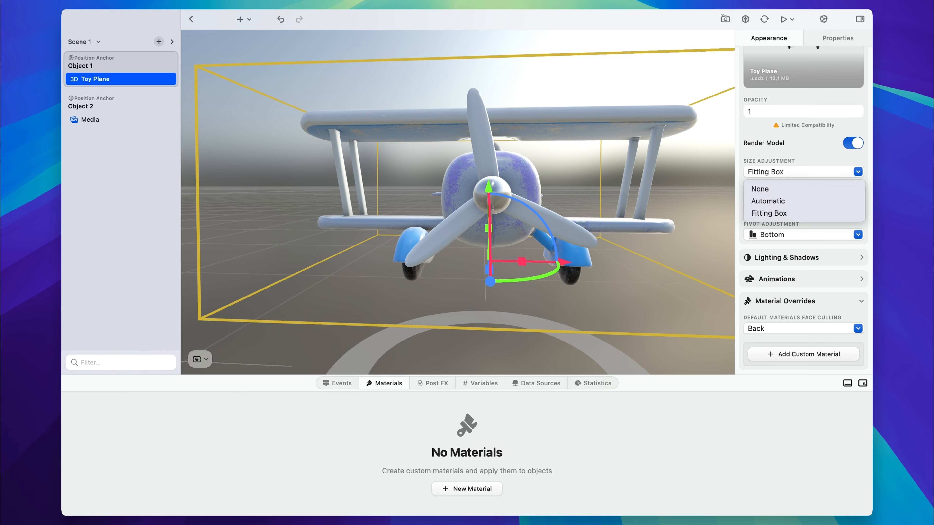
left_click(785, 201)
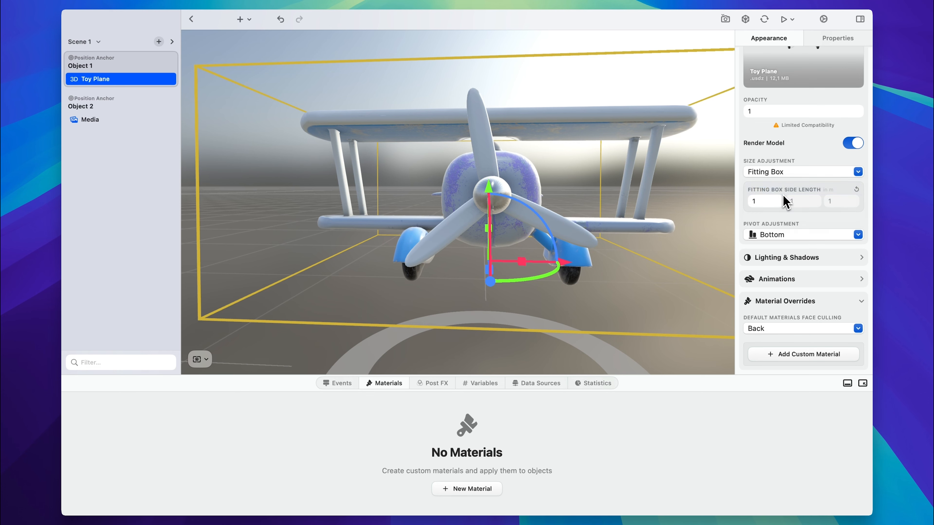
Step: Try the Top and Center pivot adjustments on the Toy Plane and return the pivot to Bottom
left_click(790, 235)
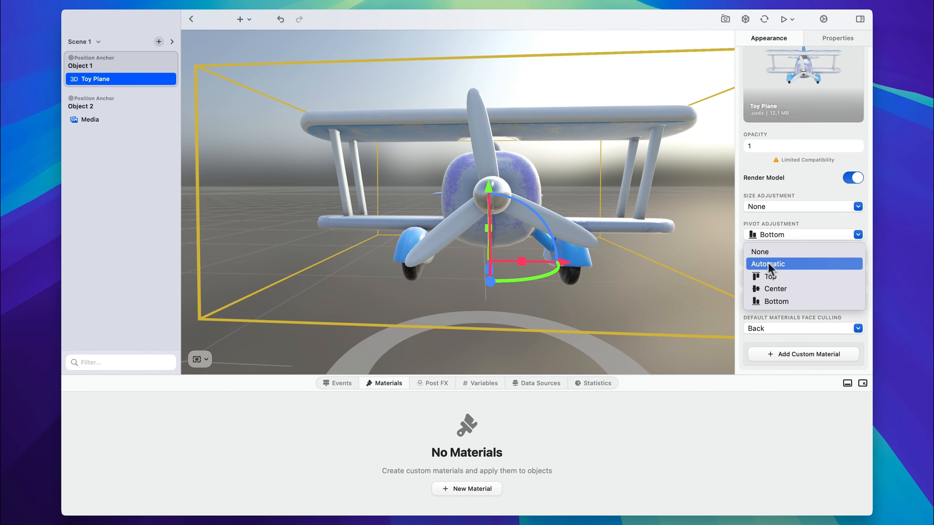
left_click(799, 276)
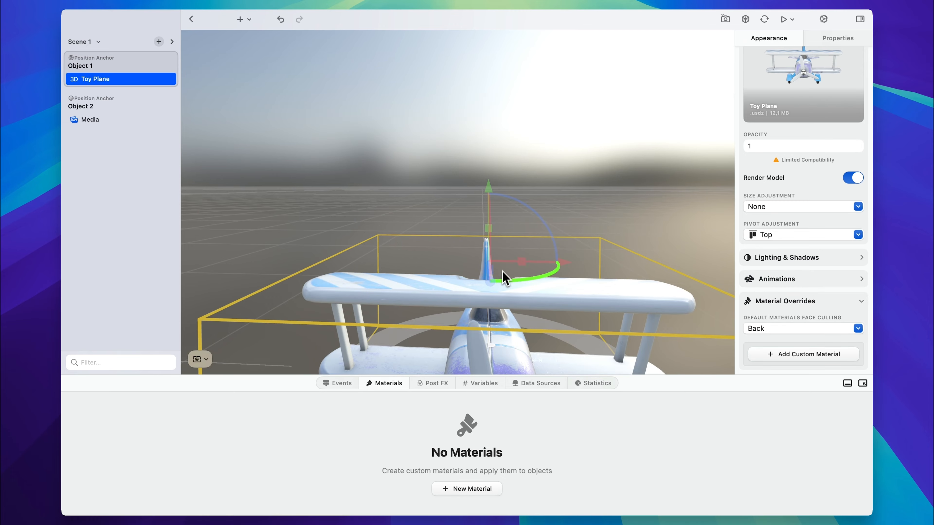
scroll(544, 270, "down", 5)
scroll(545, 271, "up", 2)
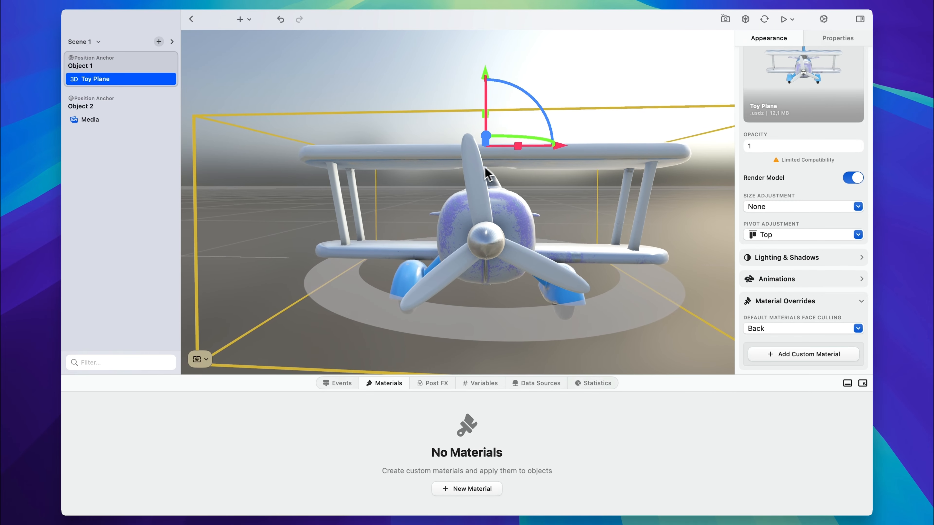
left_click(797, 236)
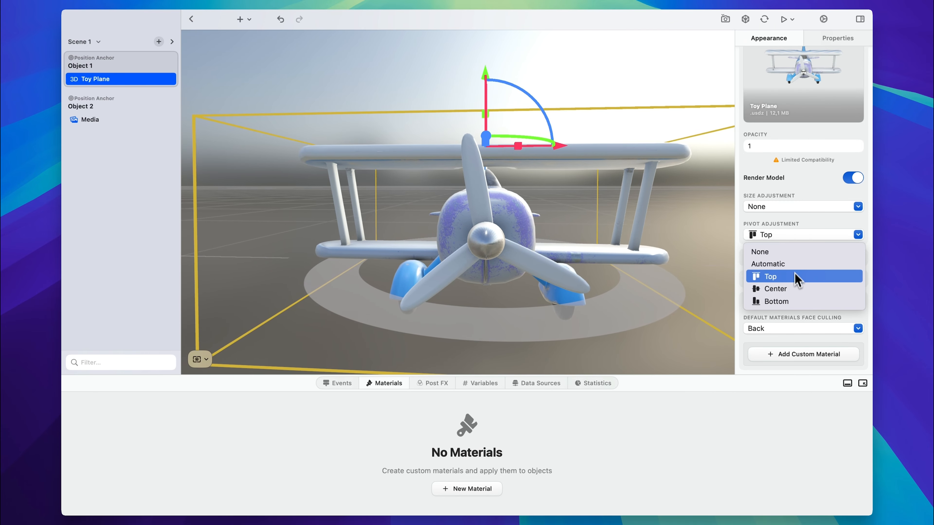
left_click(794, 289)
left_click(815, 236)
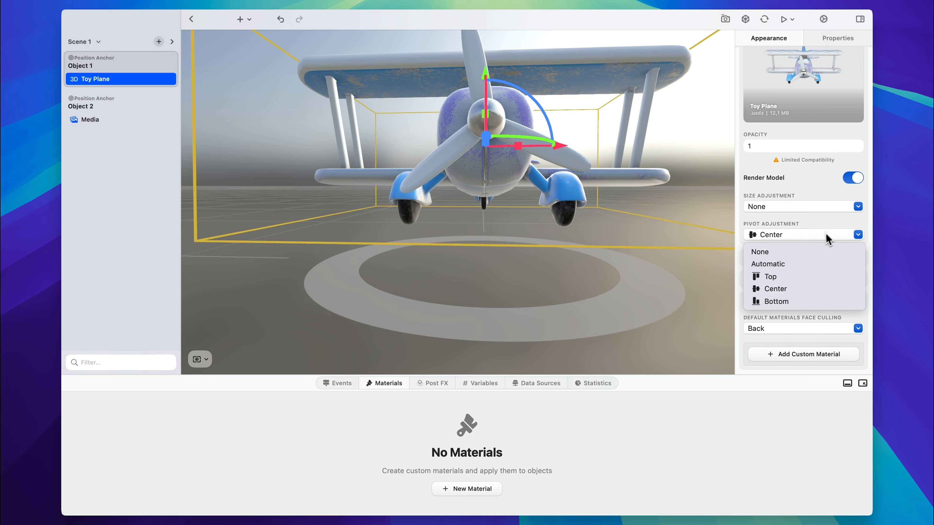
left_click(813, 302)
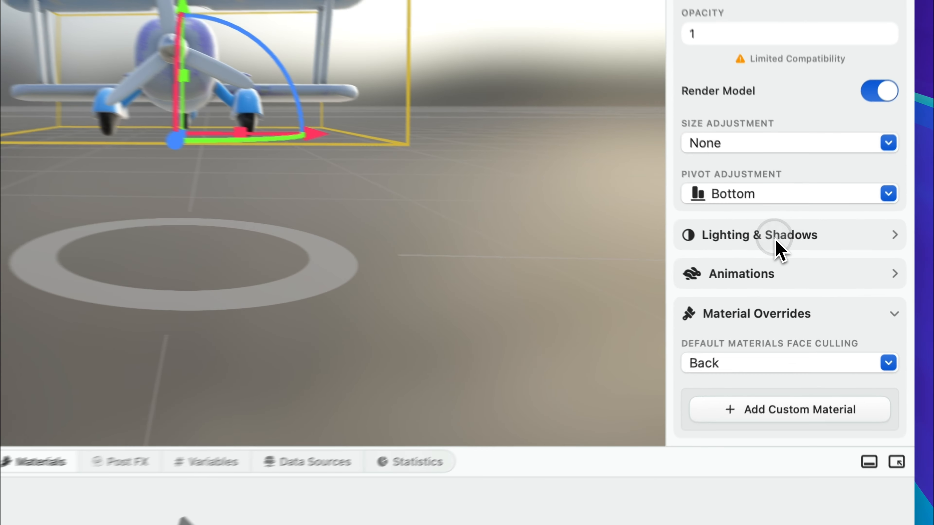
Step: Review the Toy Plane's lighting and shadow settings, including dynamic light shadows and grounding shadows
left_click(794, 259)
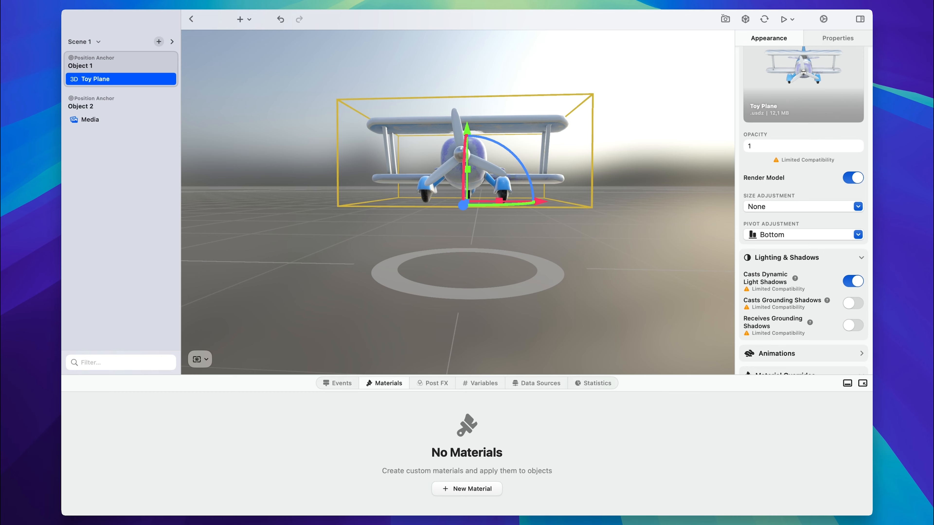
scroll(772, 299, "down", 3)
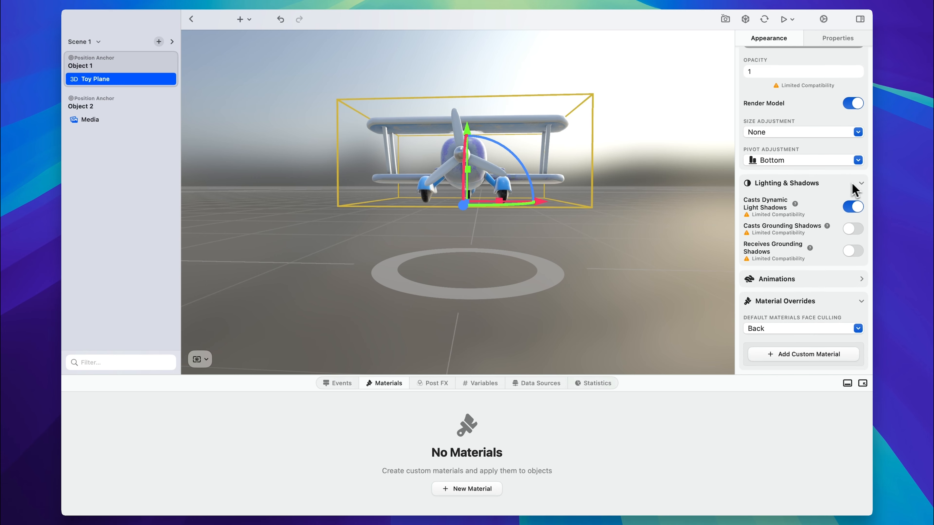
left_click(861, 183)
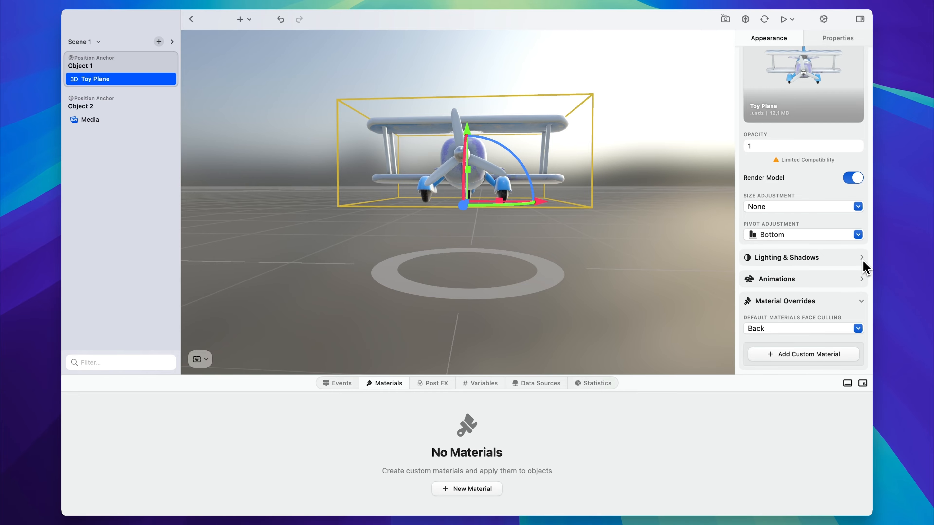
Step: Review the Toy Plane's animation settings and look through the available reveal animation options
left_click(859, 281)
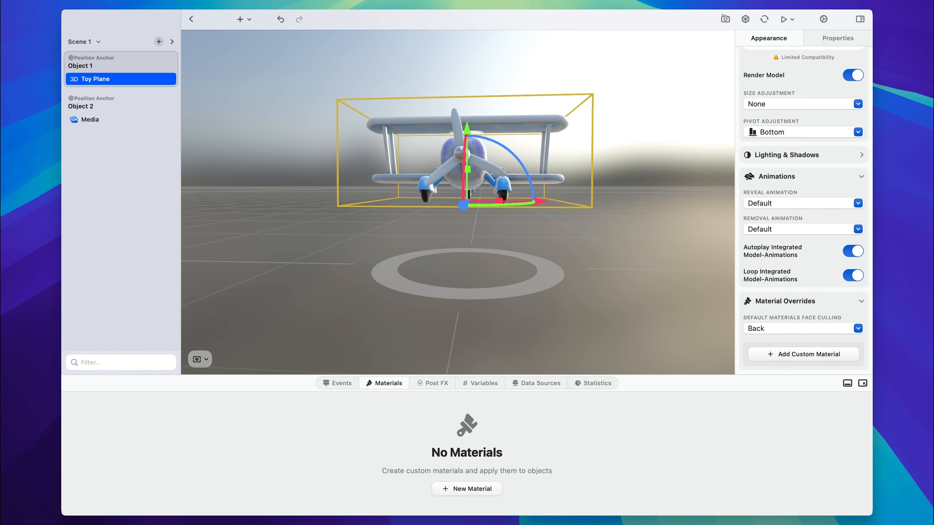
left_click(797, 206)
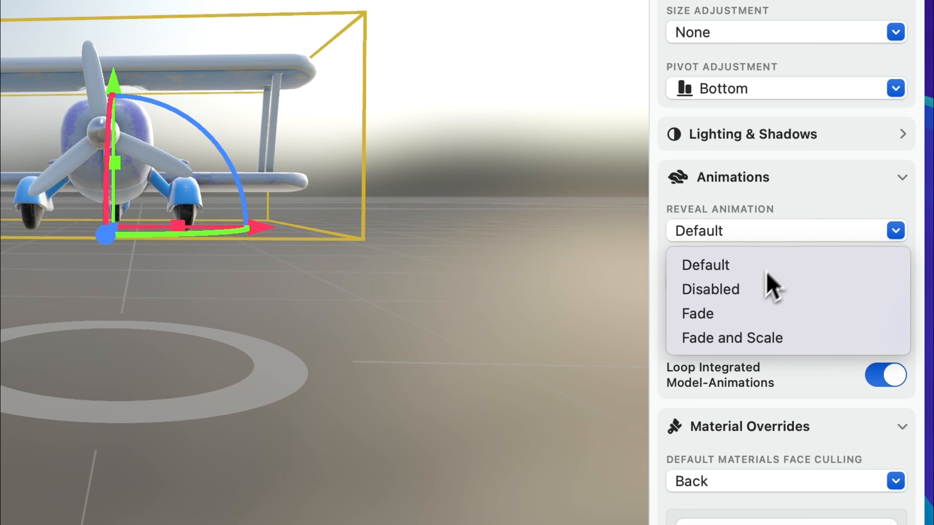
left_click(806, 201)
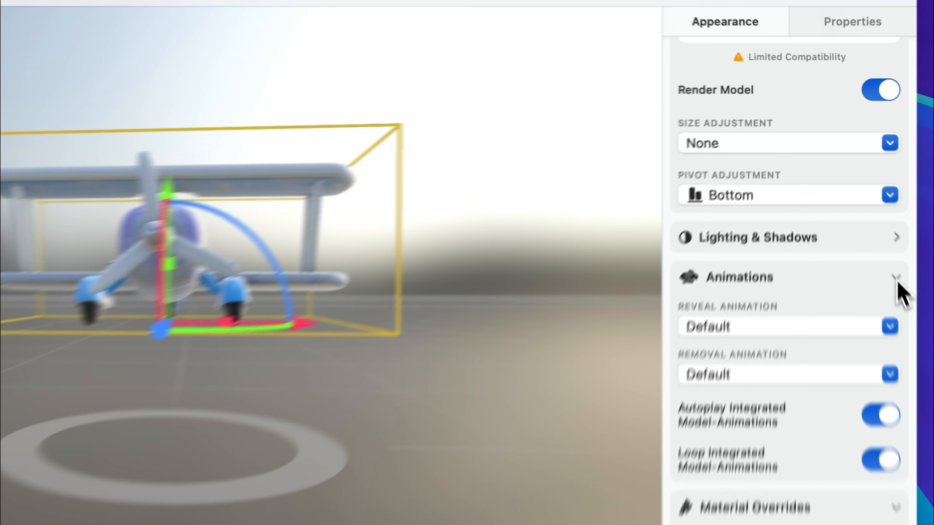
left_click(902, 177)
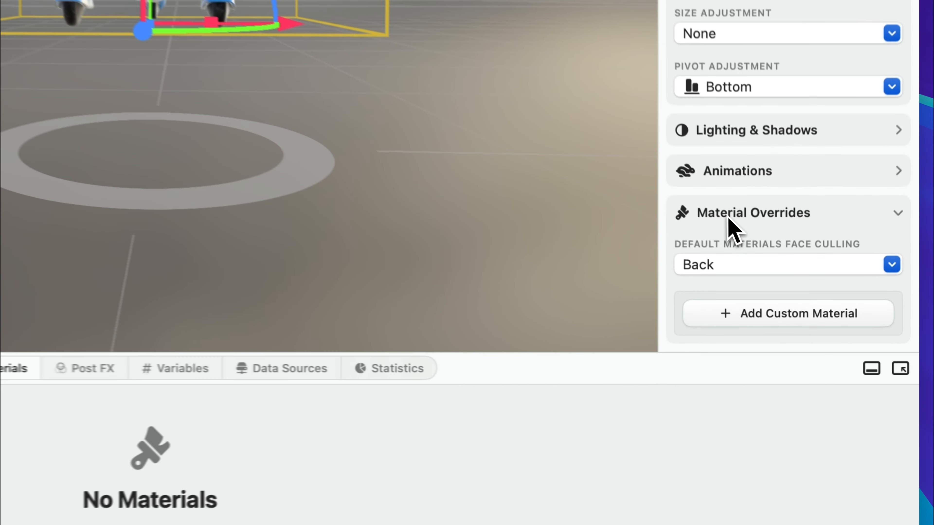
Step: Look through the face culling options for the Toy Plane's default materials
left_click(808, 259)
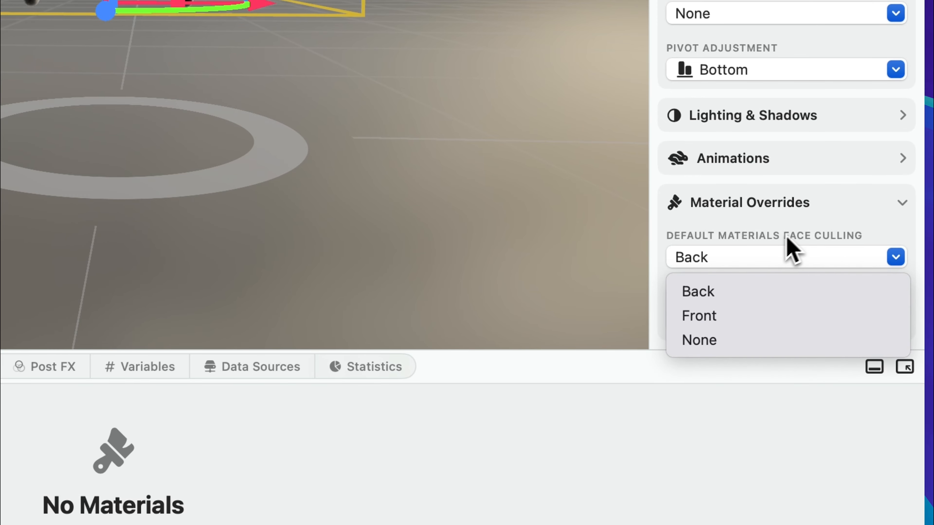
left_click(794, 240)
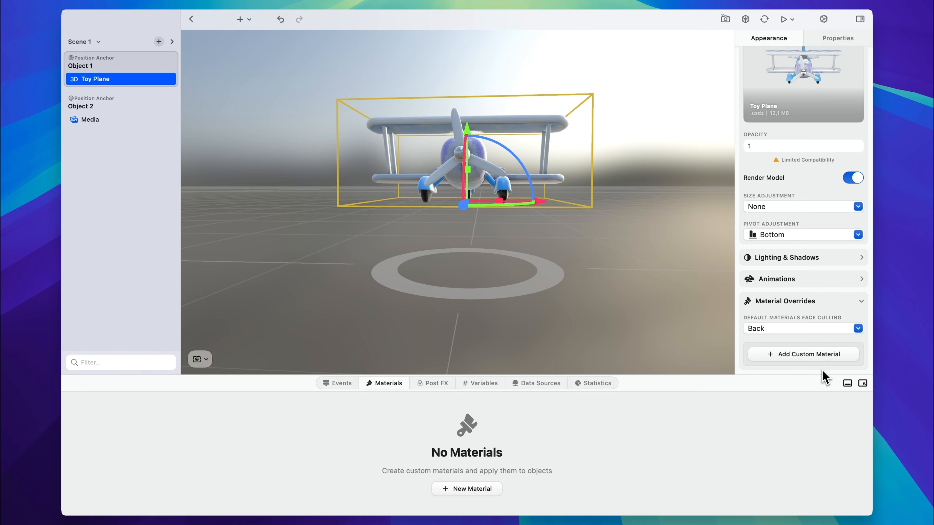
scroll(823, 328, "up", 15)
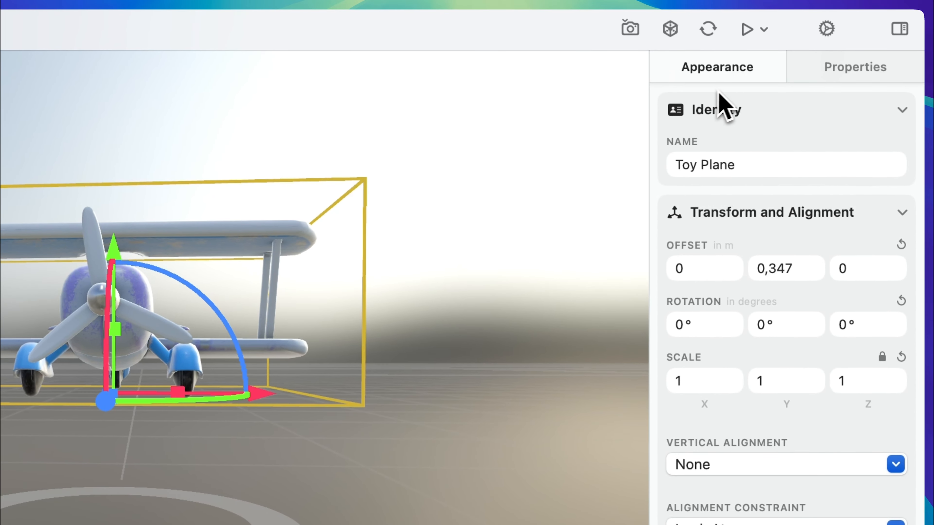
Step: Open the Toy Plane's general properties and try Hide By Default, returning it to off
left_click(856, 67)
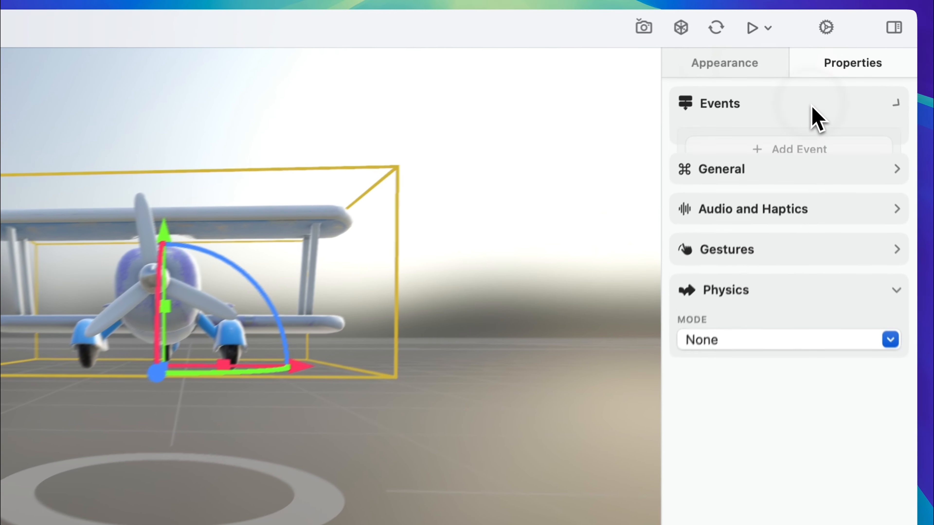
left_click(814, 61)
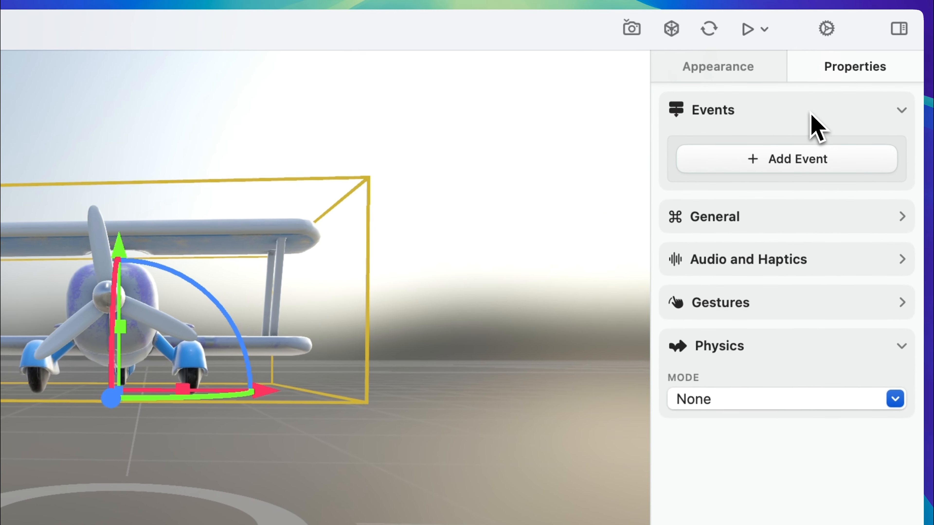
left_click(761, 125)
left_click(766, 156)
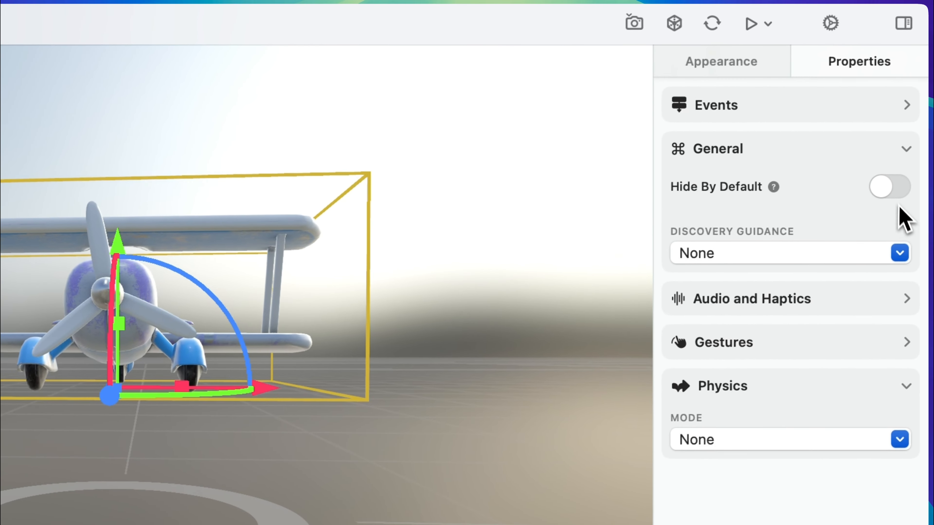
left_click(892, 187)
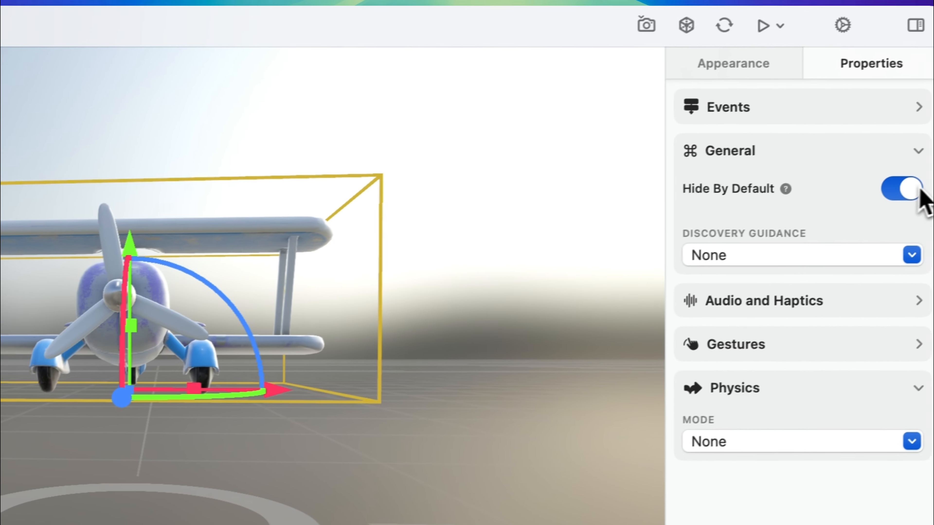
left_click(891, 190)
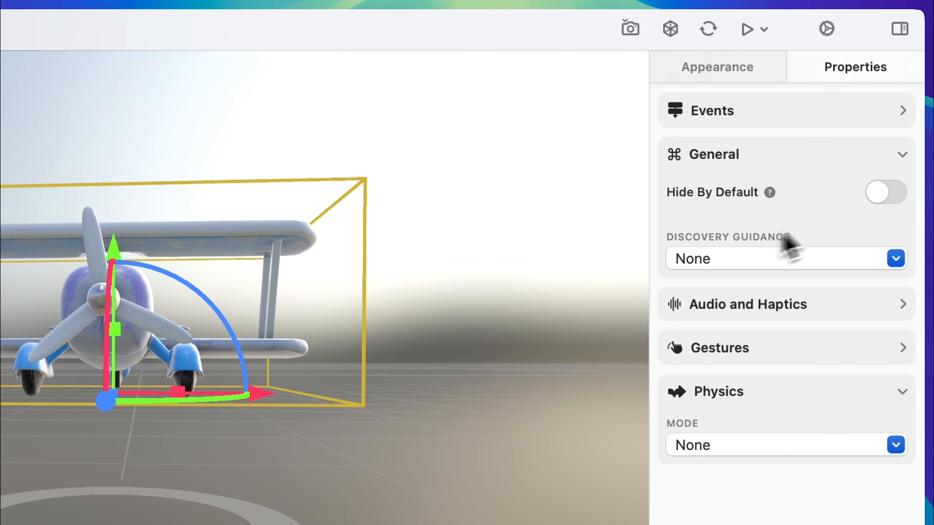
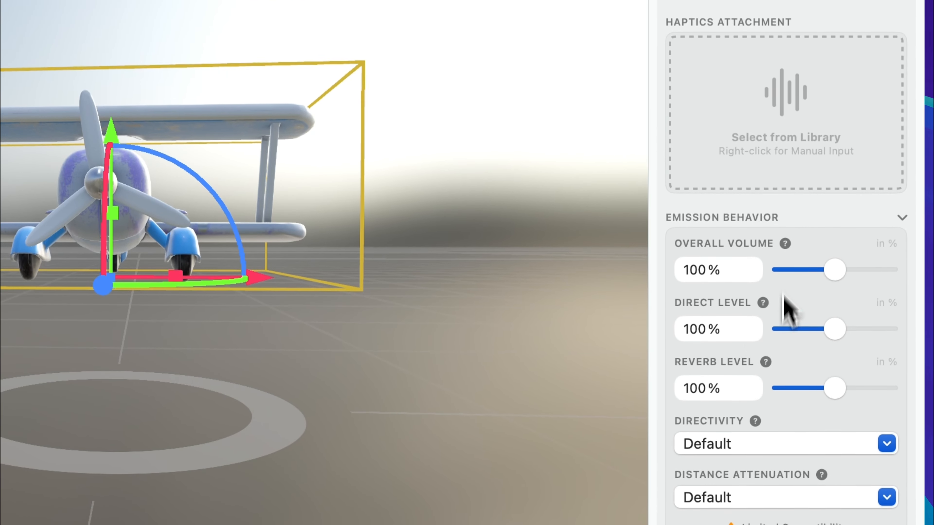
Step: Review the Toy Plane's audio, haptics and sound emission behavior settings
scroll(820, 300, "down", 4)
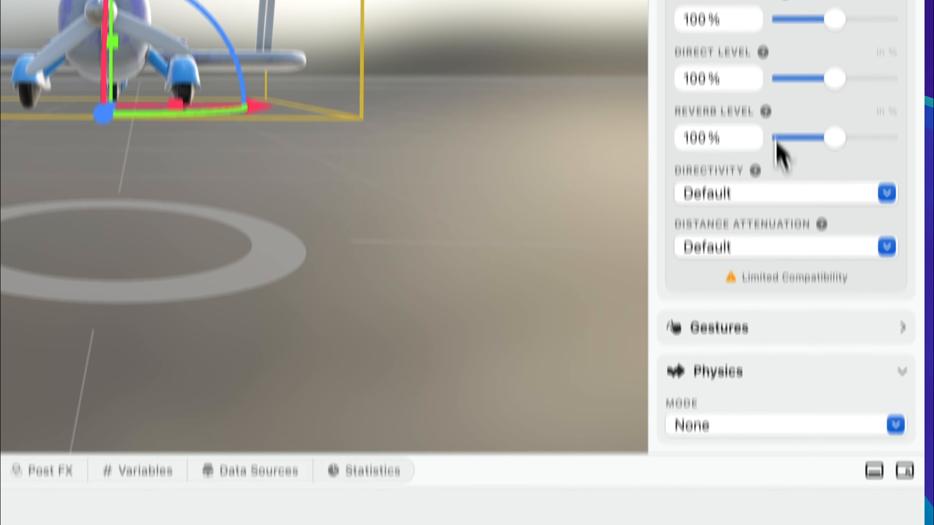
scroll(773, 247, "up", 10)
scroll(776, 251, "up", 5)
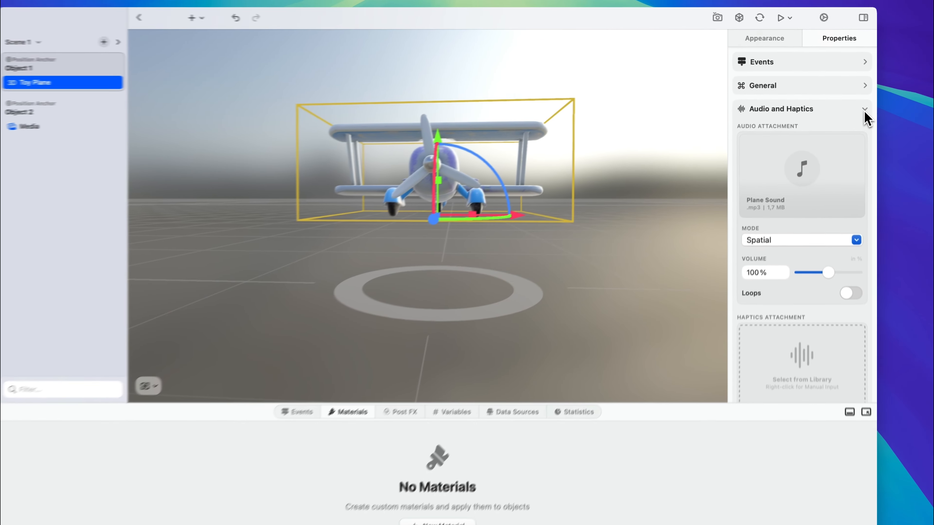
left_click(865, 109)
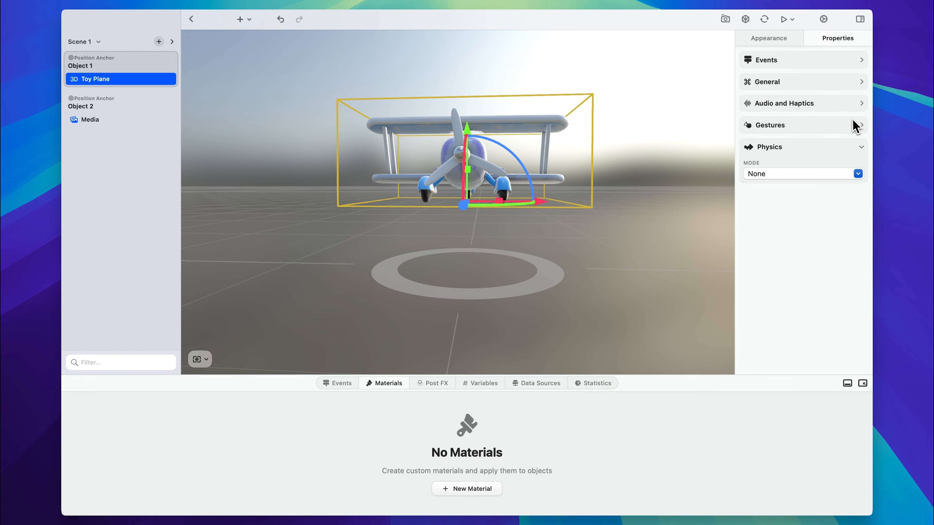
Step: Try enabling the Drag gesture on the Toy Plane and return it to off
left_click(862, 129)
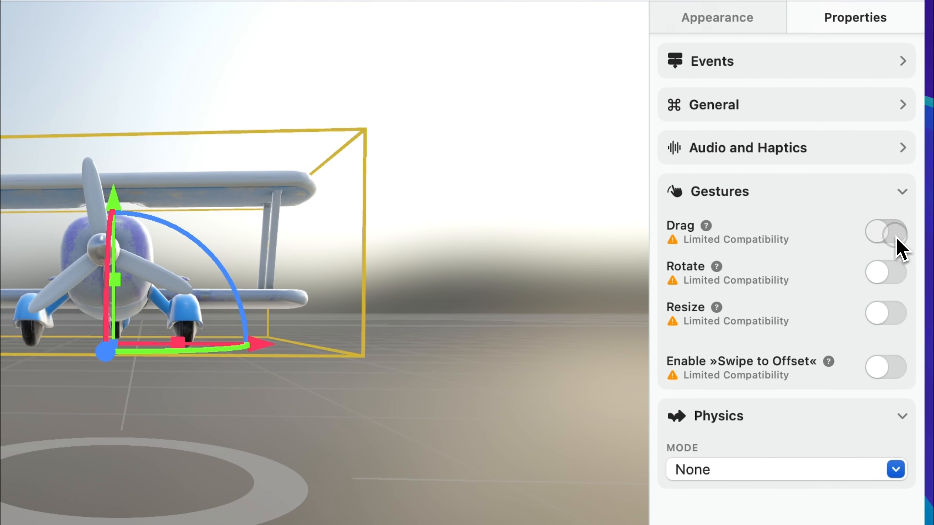
left_click(893, 236)
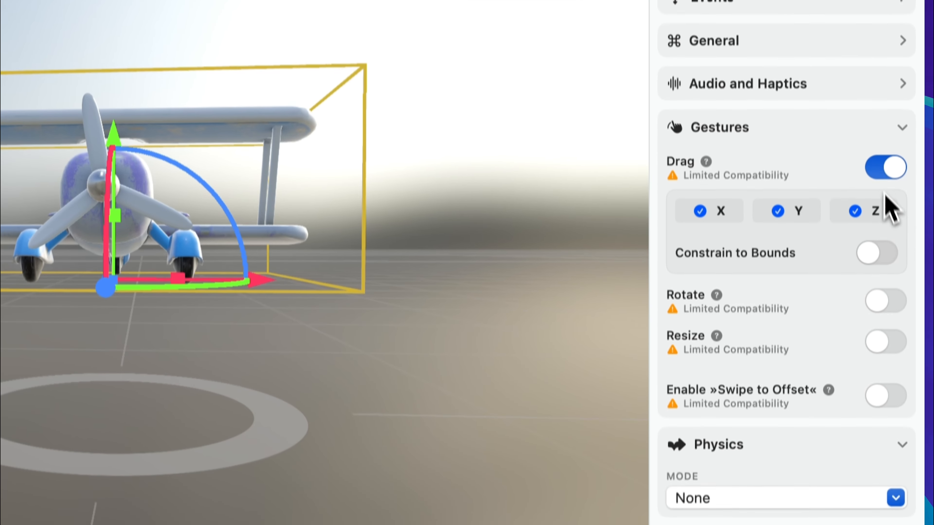
left_click(885, 282)
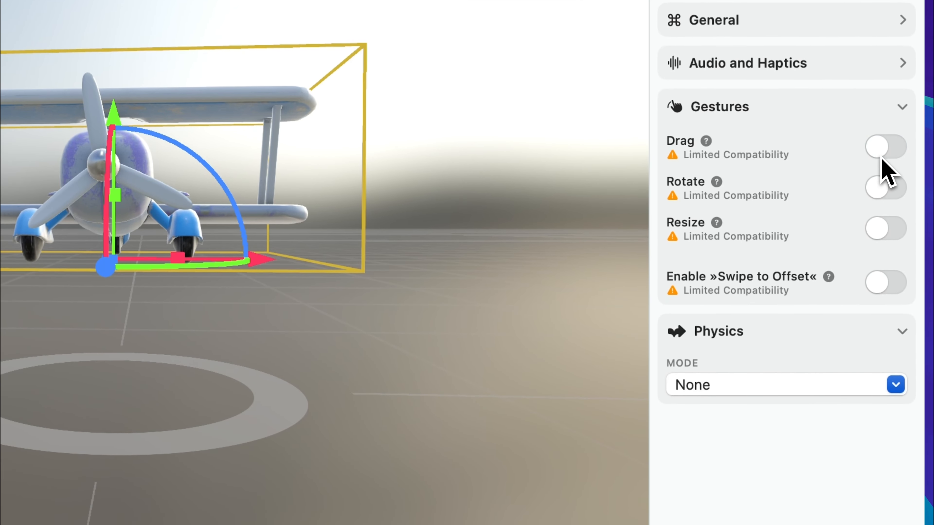
left_click(897, 334)
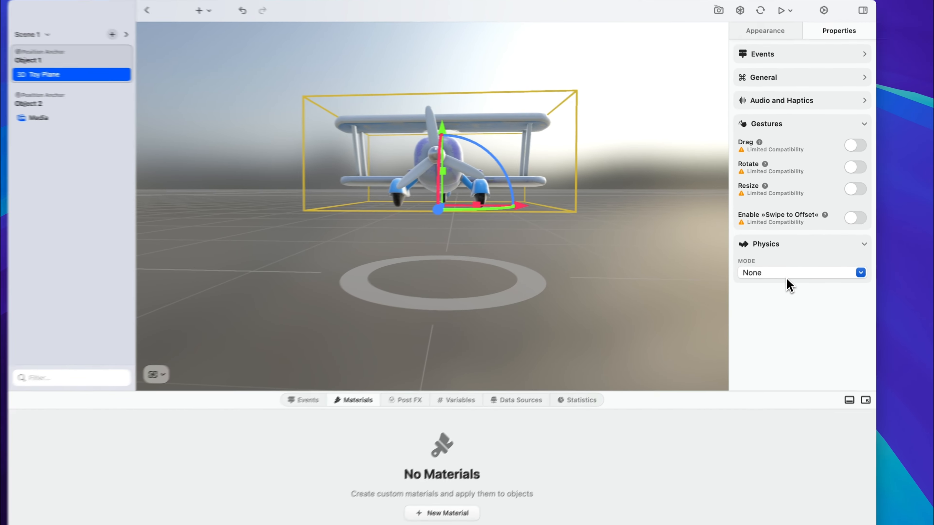
Step: Look through the Toy Plane's physics mode options and undo its earlier offset change
left_click(769, 346)
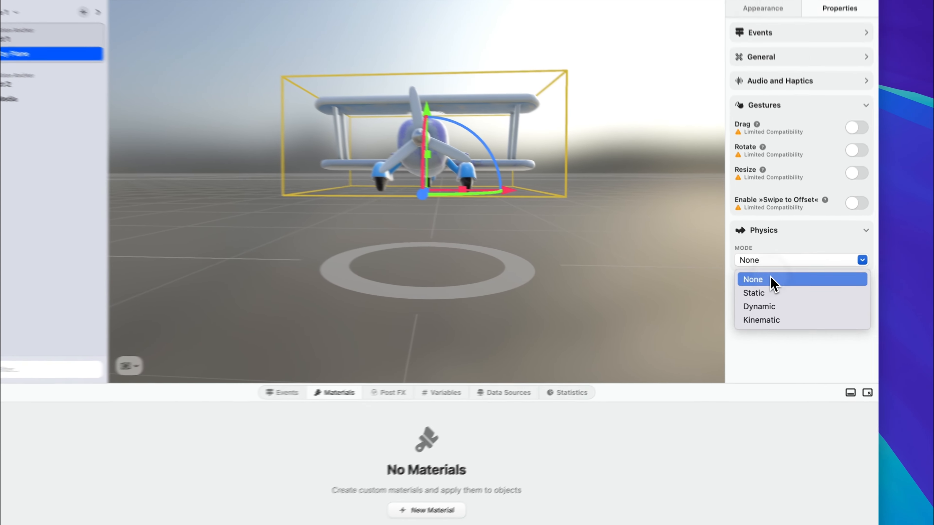
left_click(732, 263)
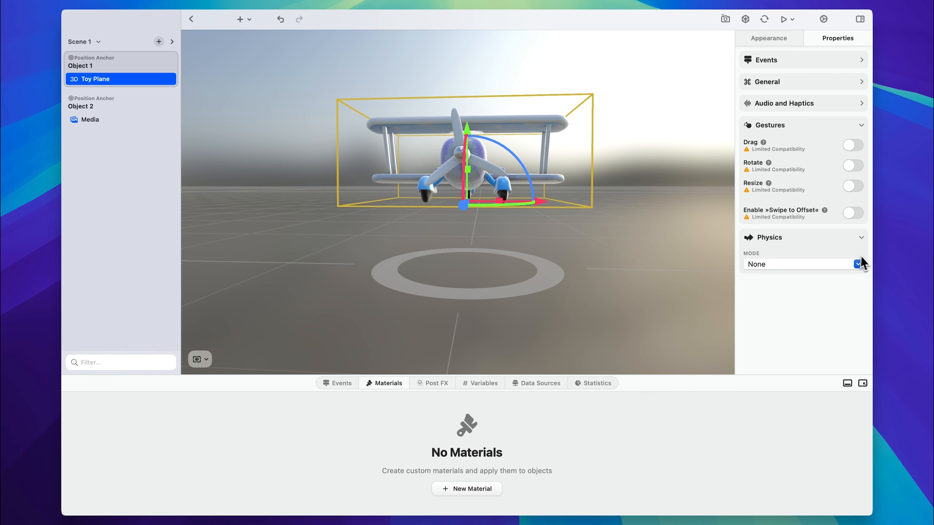
key("super+z")
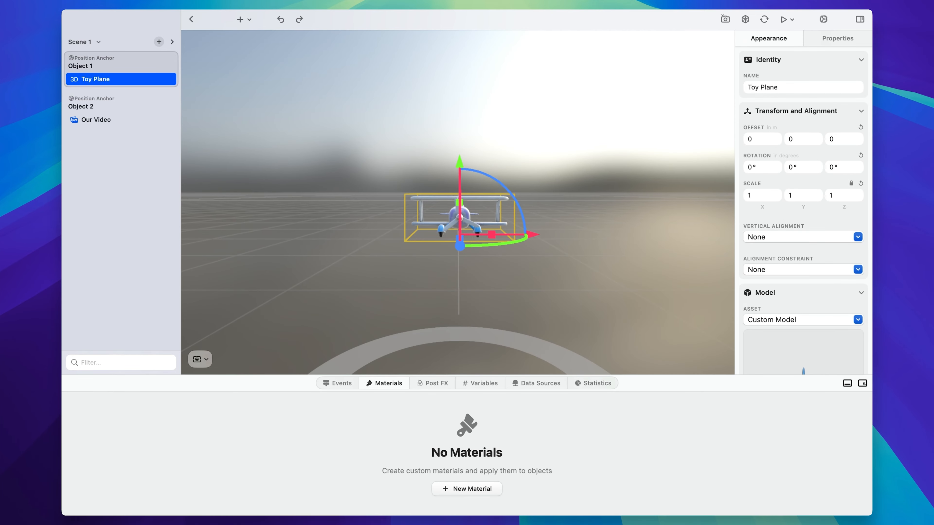
Step: Select the Our Video object and review its transform, alignment and media model settings
scroll(458, 203, "right", 10)
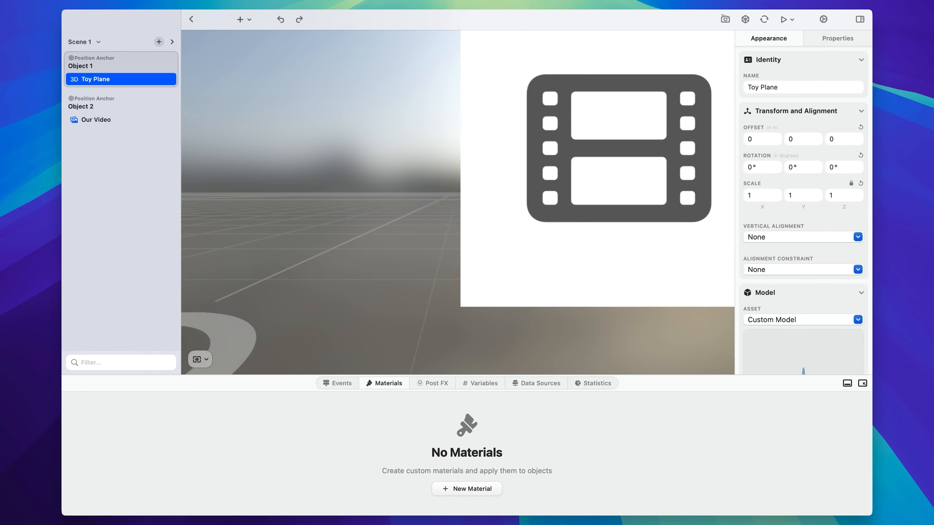
scroll(474, 228, "right", 8)
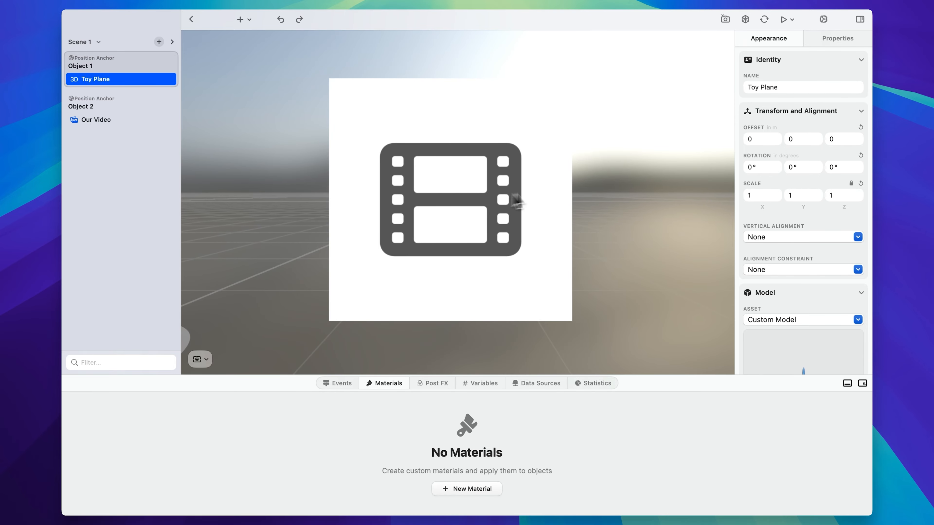
left_click(469, 154)
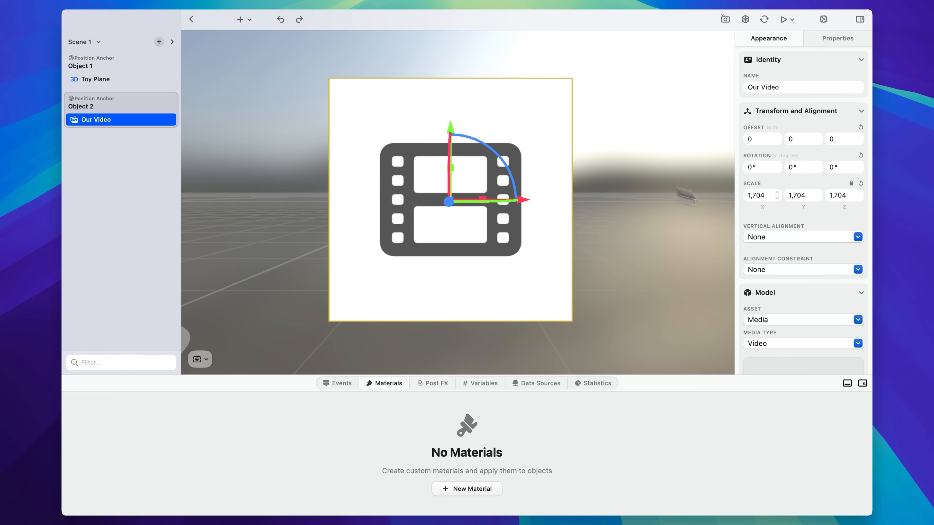
scroll(796, 212, "down", 3)
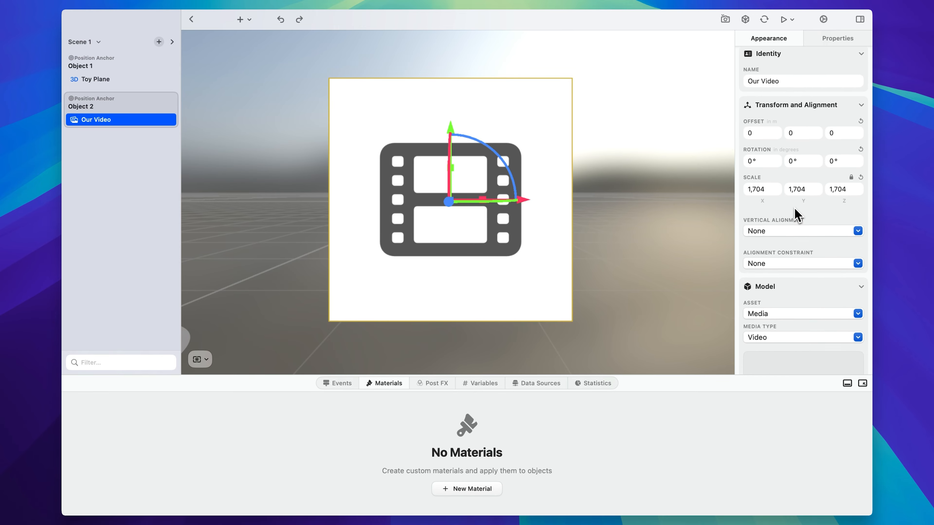
scroll(796, 215, "up", 3)
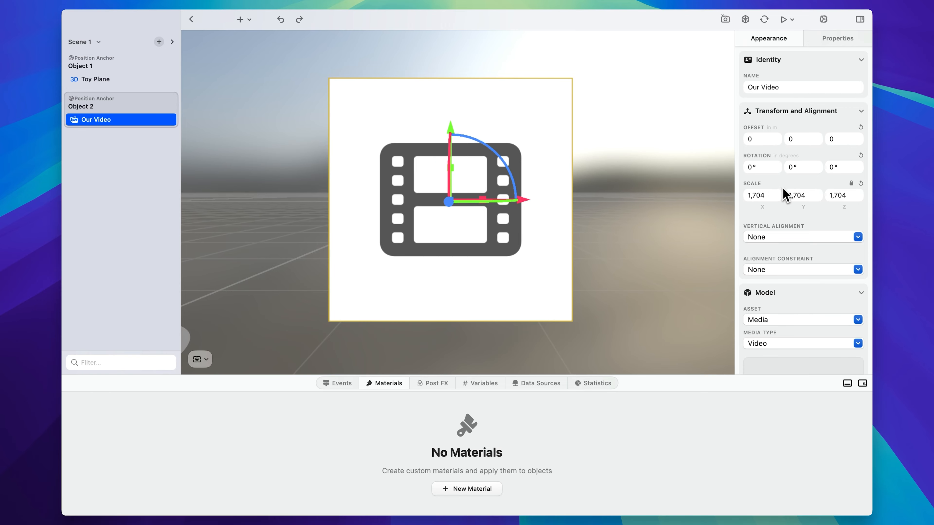
scroll(804, 244, "down", 5)
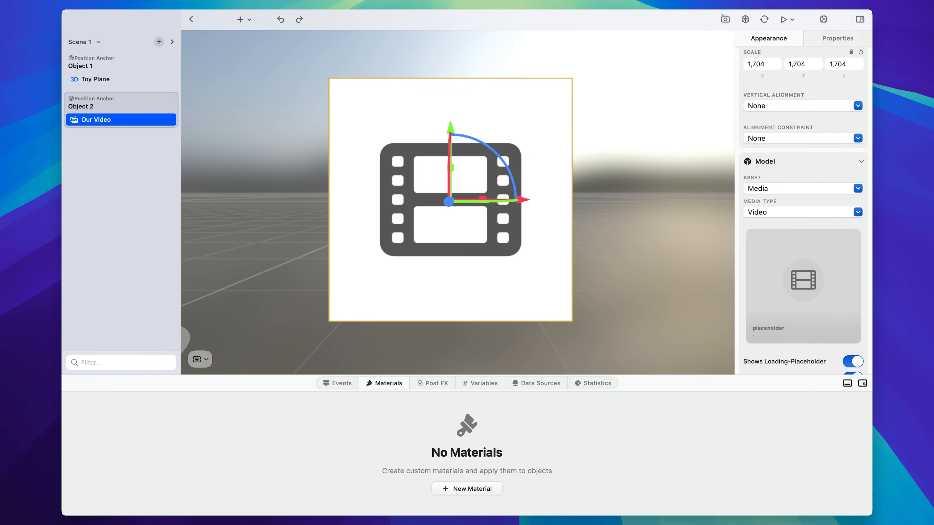
scroll(800, 240, "down", 4)
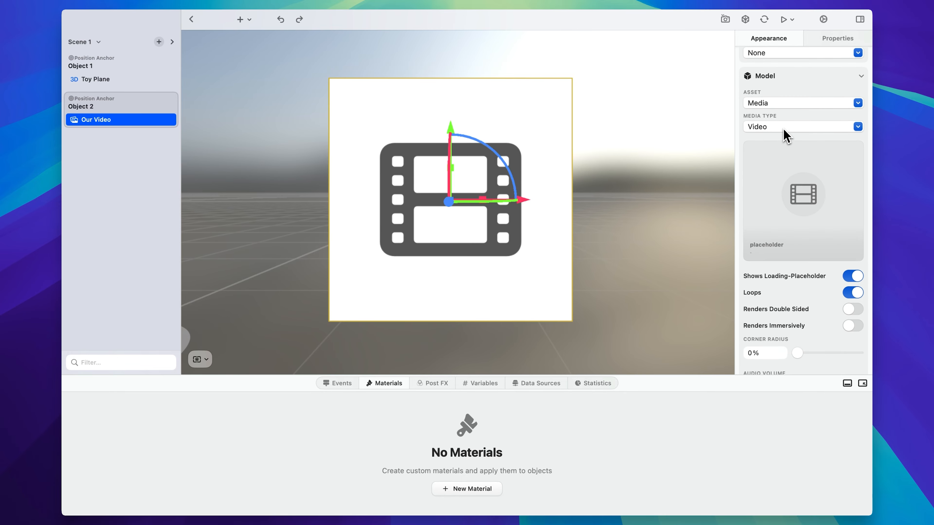
Step: Try the Image media type on Our Video and return it to Video
left_click(783, 128)
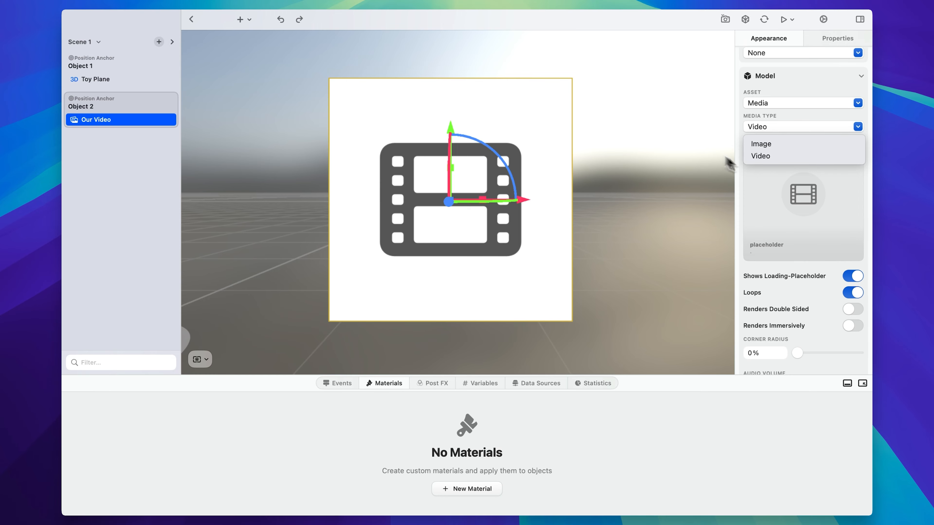
left_click(770, 144)
left_click(785, 128)
left_click(786, 155)
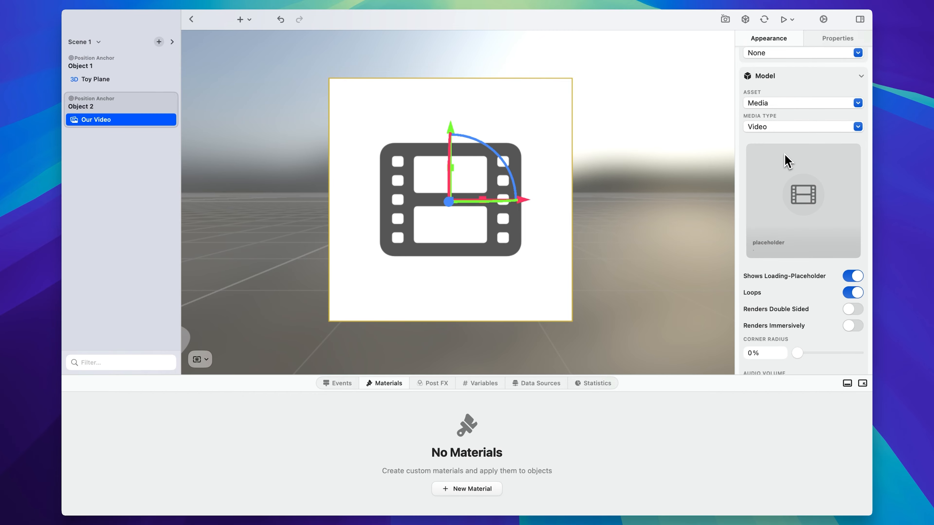
Step: Assign the Nebula video from the asset library to the Our Video object
left_click(803, 203)
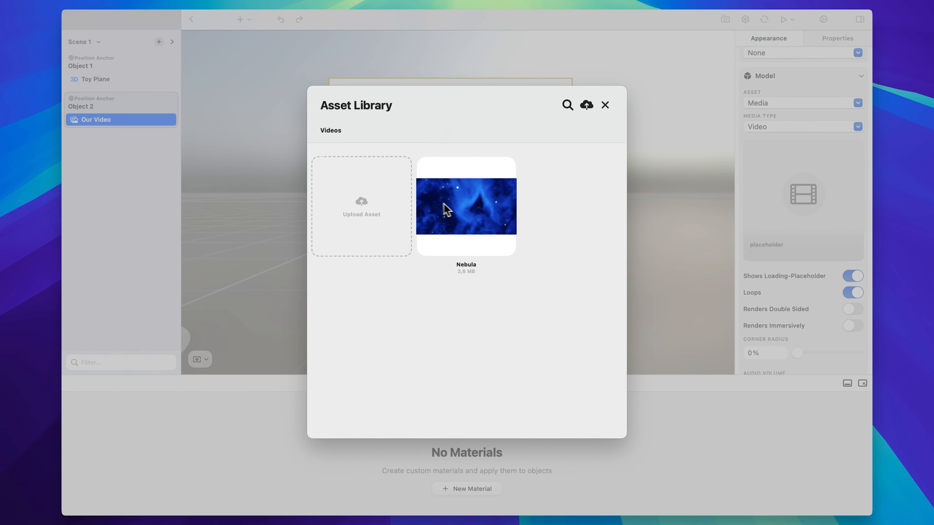
left_click(441, 203)
left_click(478, 292)
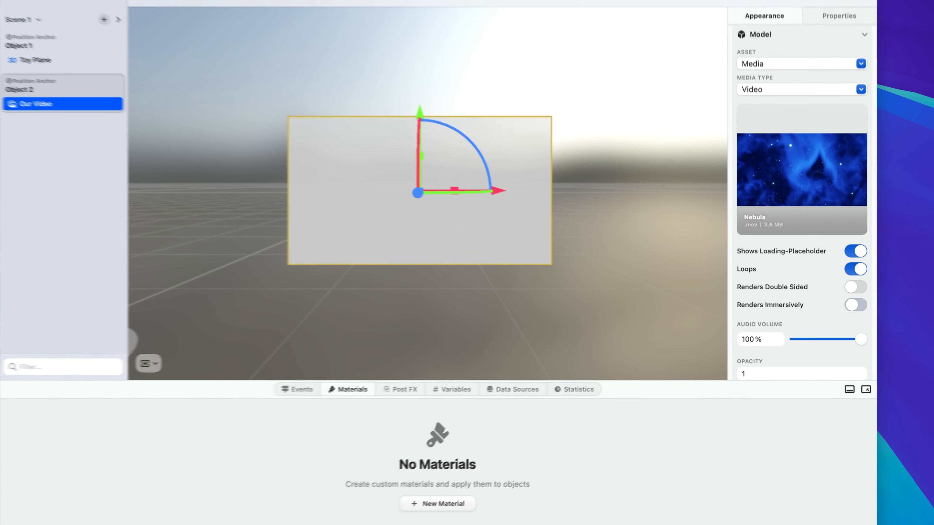
Step: Turn on Renders Immersively for Our Video, inspect the glow around it and deselect the object
left_click(893, 302)
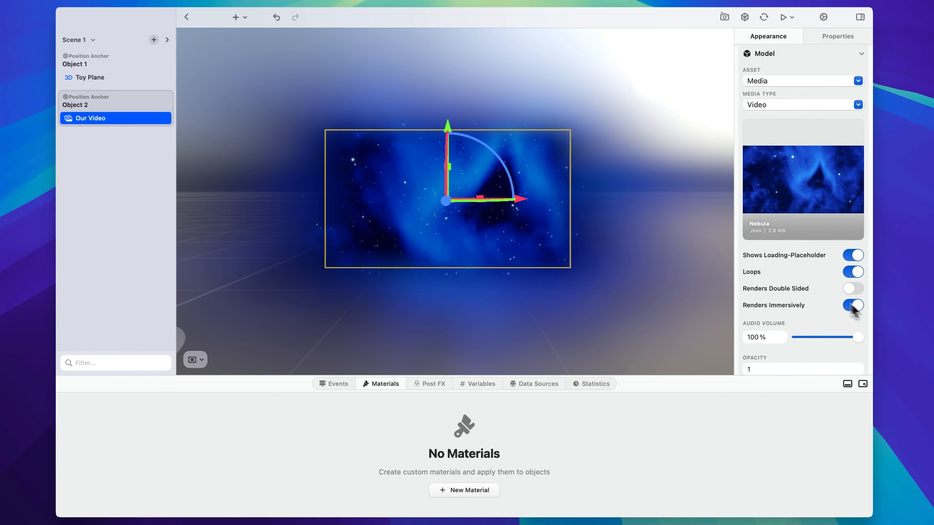
scroll(560, 231, "down", 5)
scroll(559, 232, "up", 3)
scroll(560, 232, "right", 2)
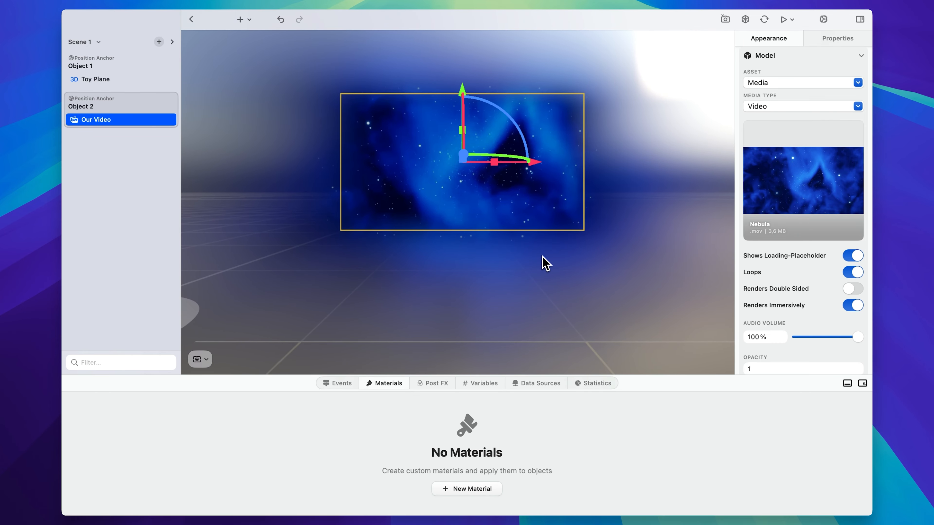
scroll(515, 203, "down", 2)
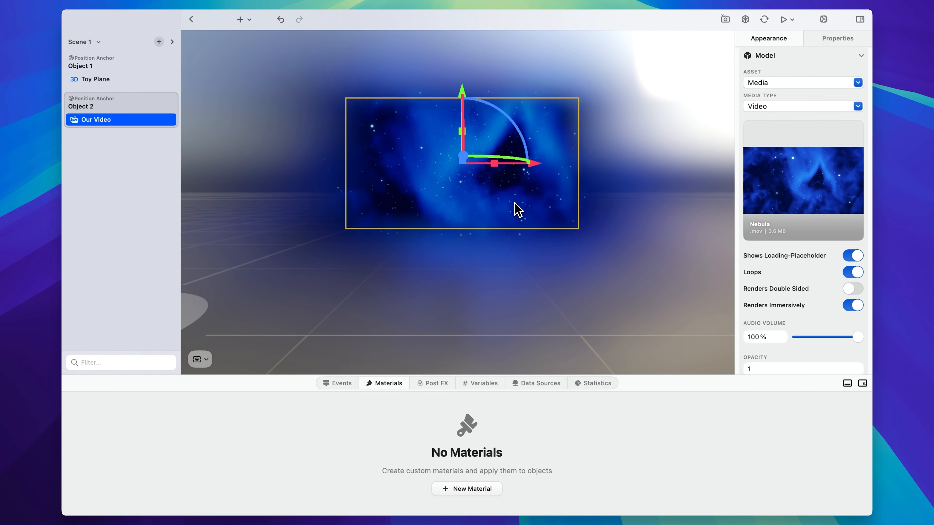
scroll(462, 208, "down", 3)
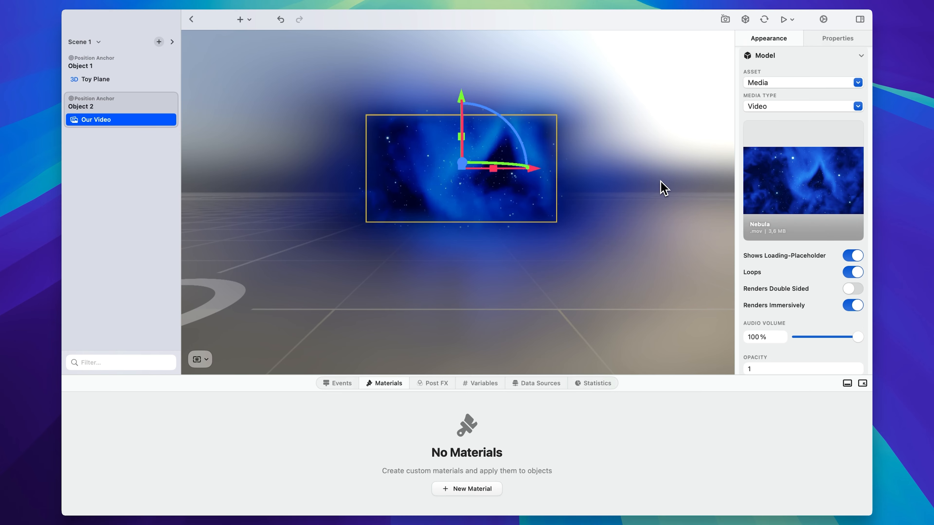
left_click(651, 286)
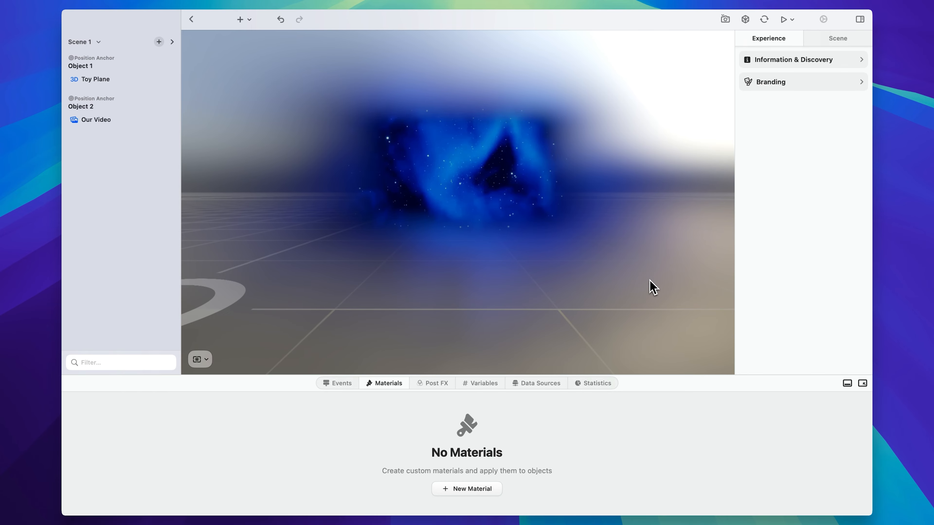
Step: Play the experience in preview, view the Toy Plane and the immersive video, and stop the preview
scroll(448, 142, "left", 10)
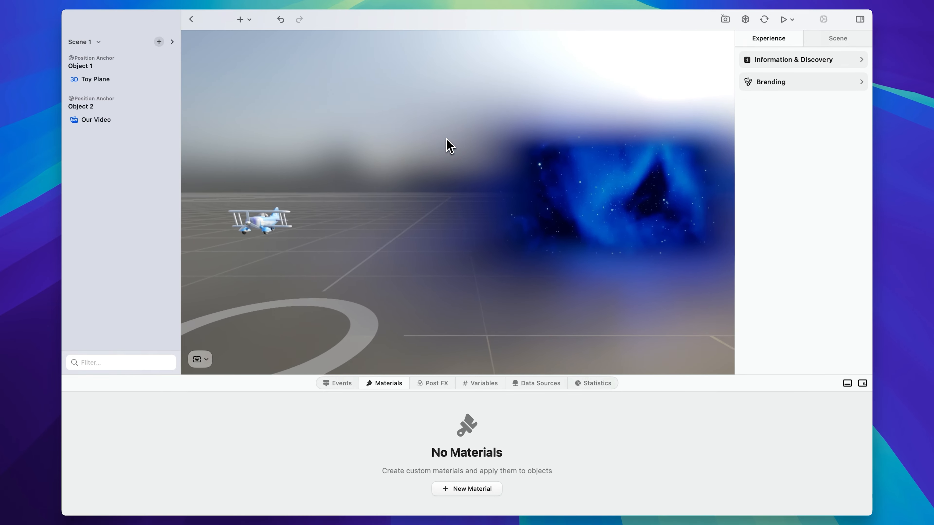
scroll(449, 143, "down", 5)
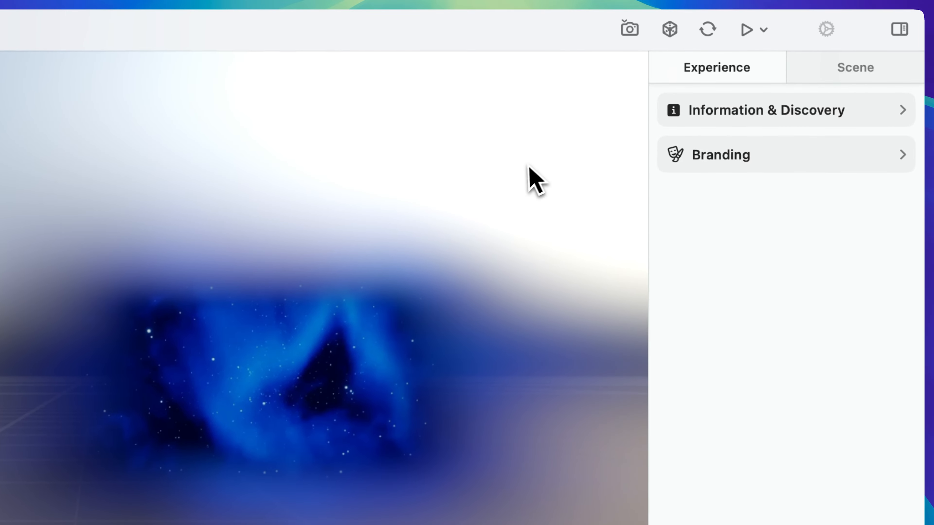
key("super+p")
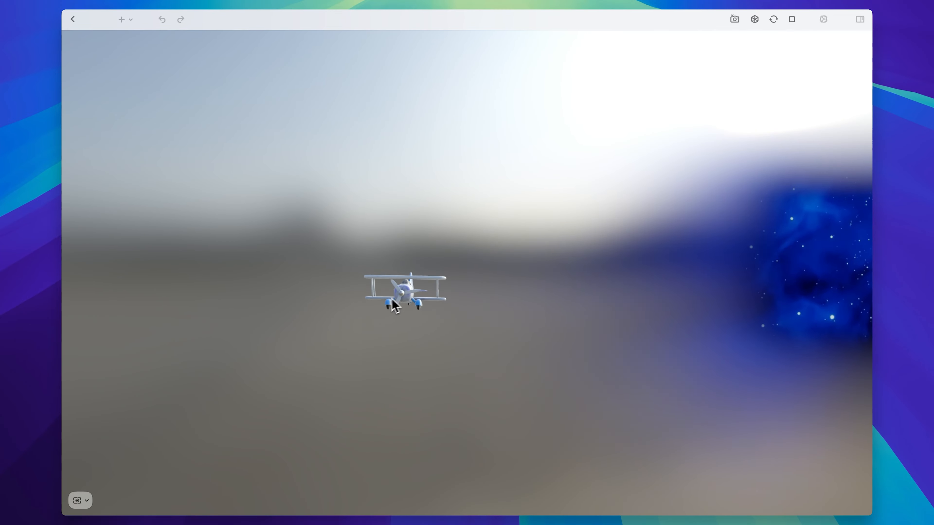
left_click(409, 290)
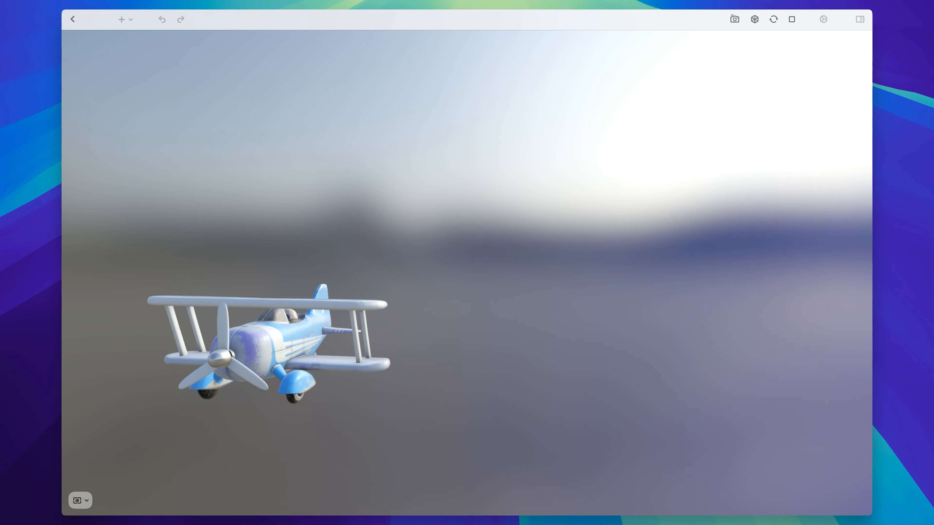
left_click(792, 20)
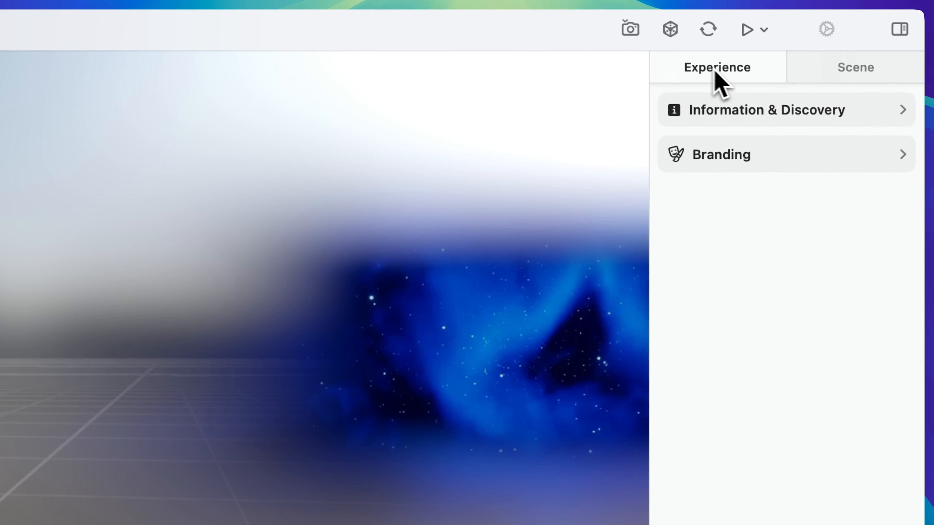
Step: Expand the experience's Information & Discovery settings and change the experience name to "New My First Tutorial"
left_click(770, 117)
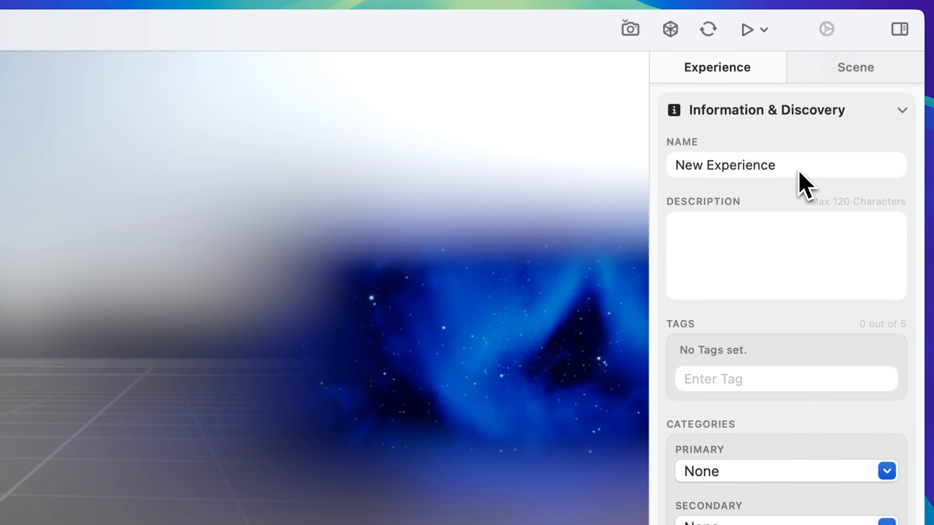
double_click(806, 171)
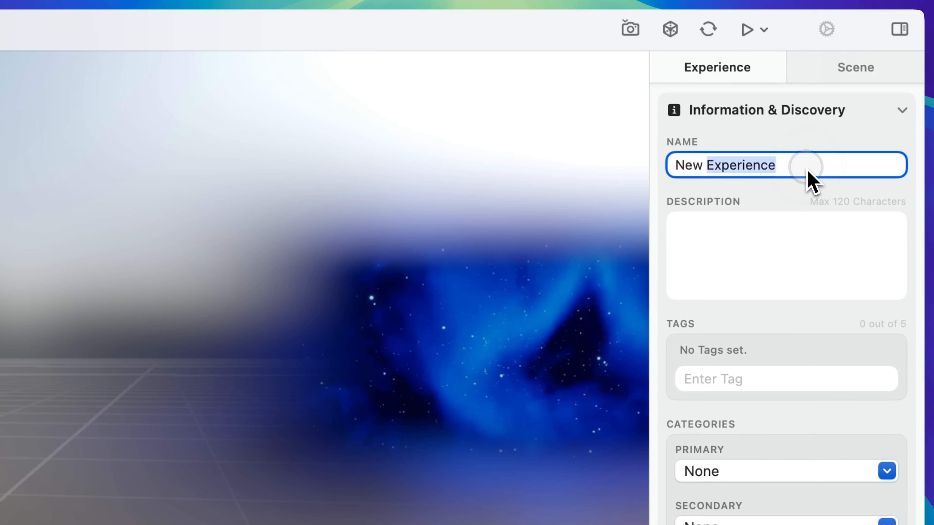
type("My Fir")
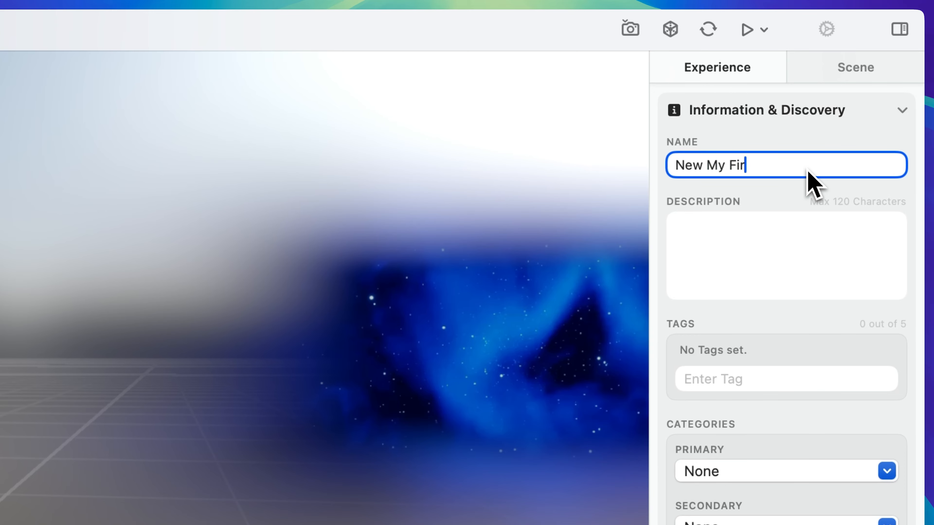
type("st Tu")
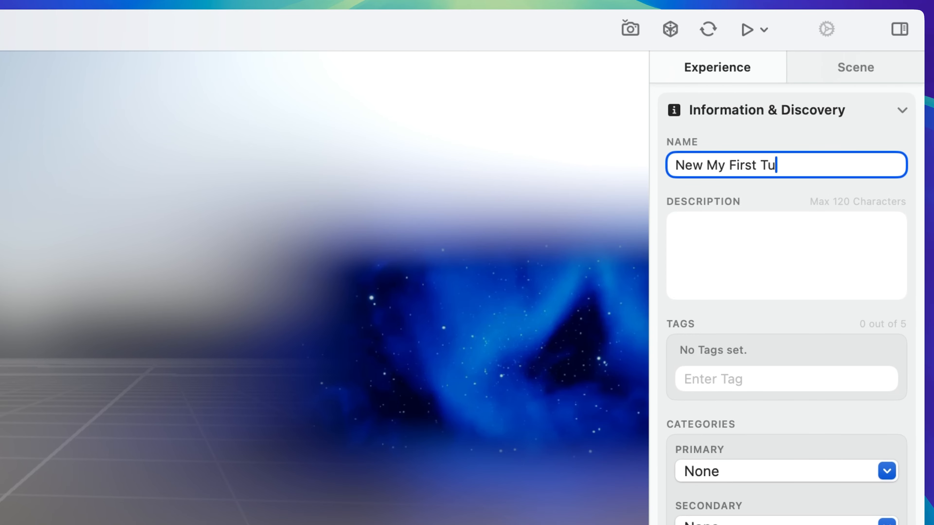
type("torial")
key("Return")
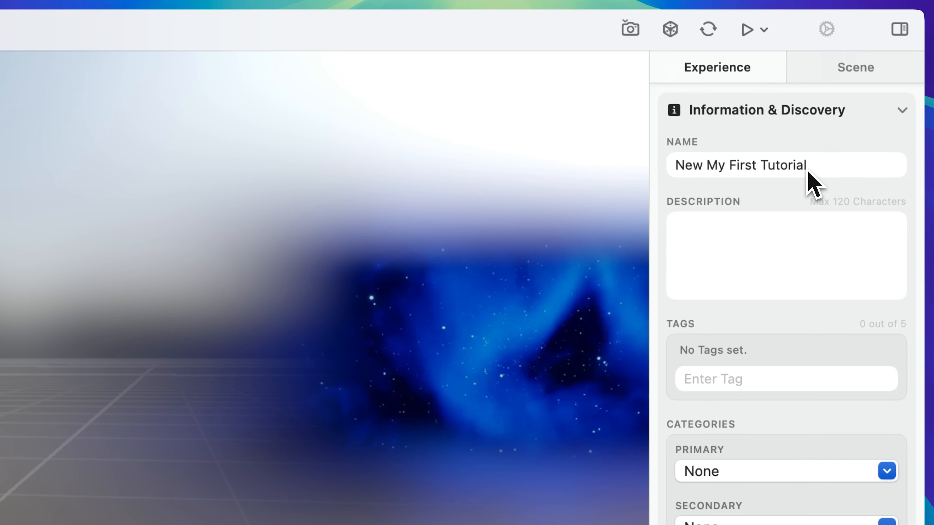
Step: Review the experience's category choices, thumbnail, link and platform settings, and show the Availability options
scroll(801, 298, "down", 3)
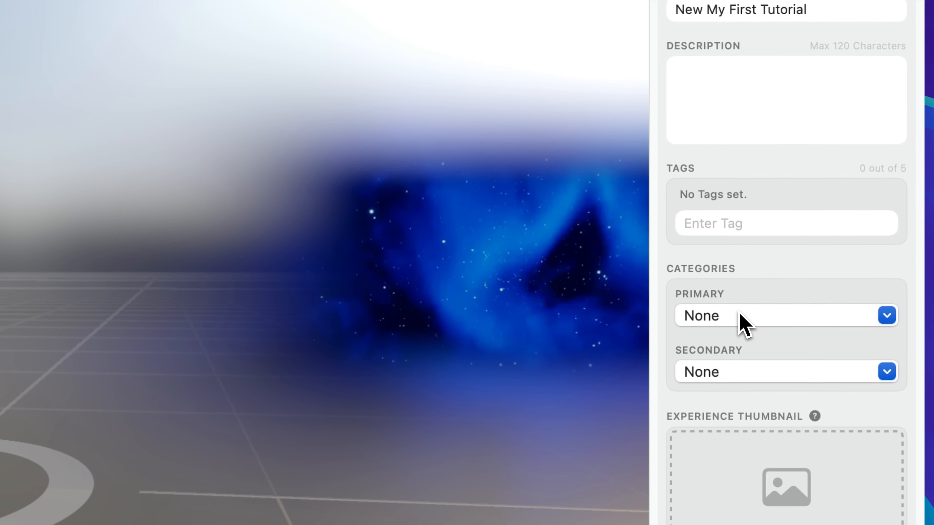
left_click(739, 375)
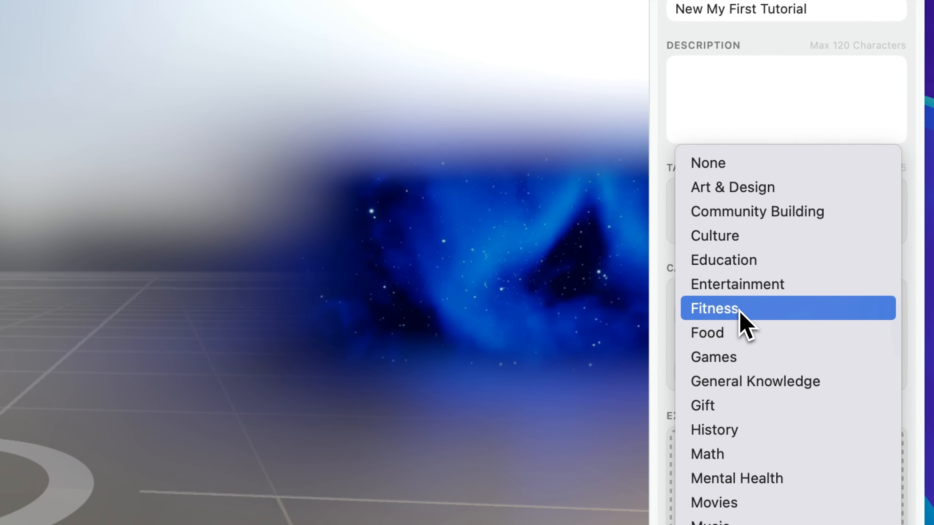
left_click(740, 129)
scroll(744, 123, "down", 4)
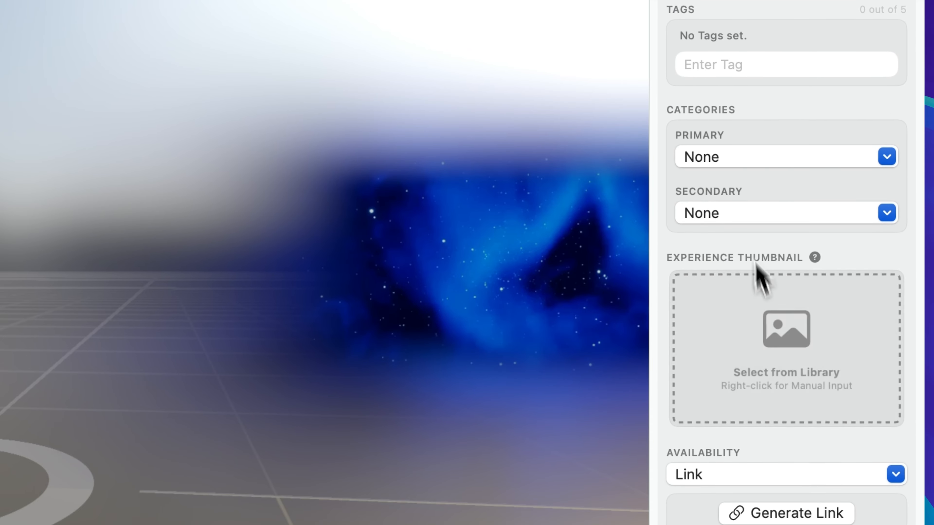
scroll(768, 254, "down", 3)
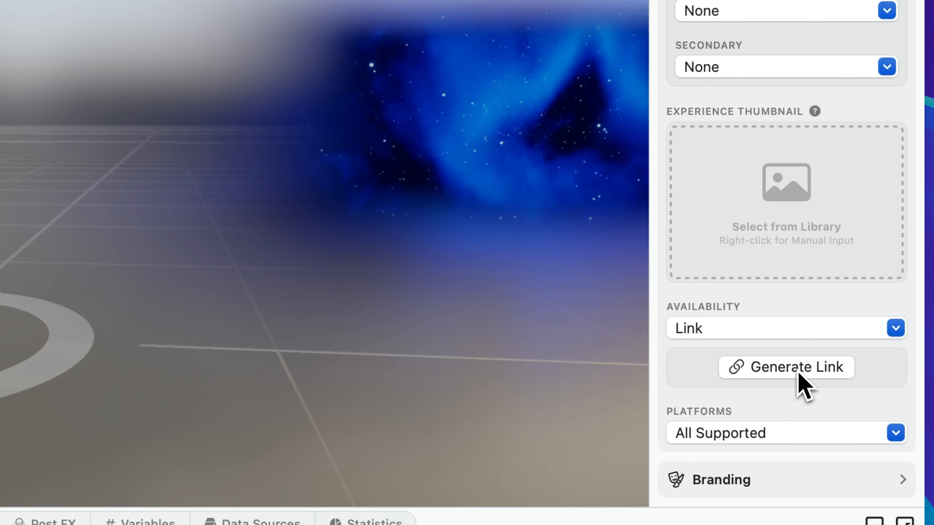
left_click(731, 333)
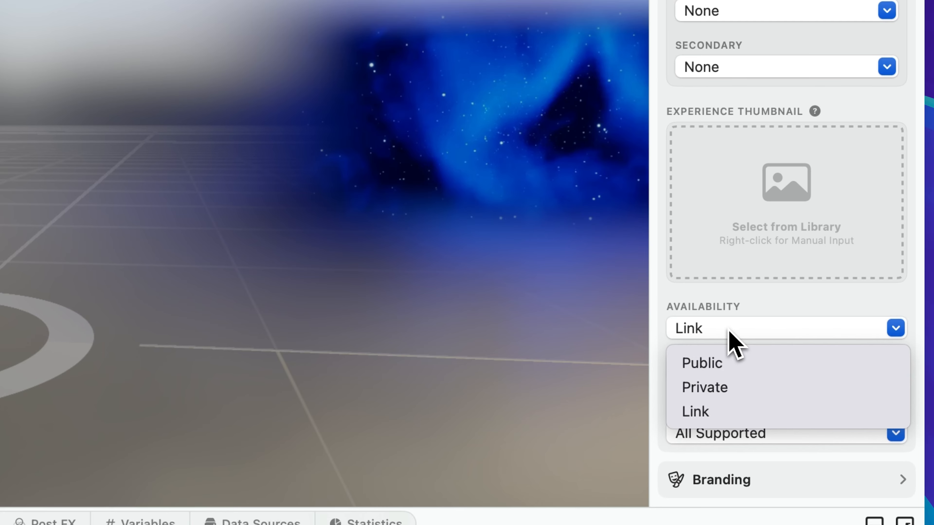
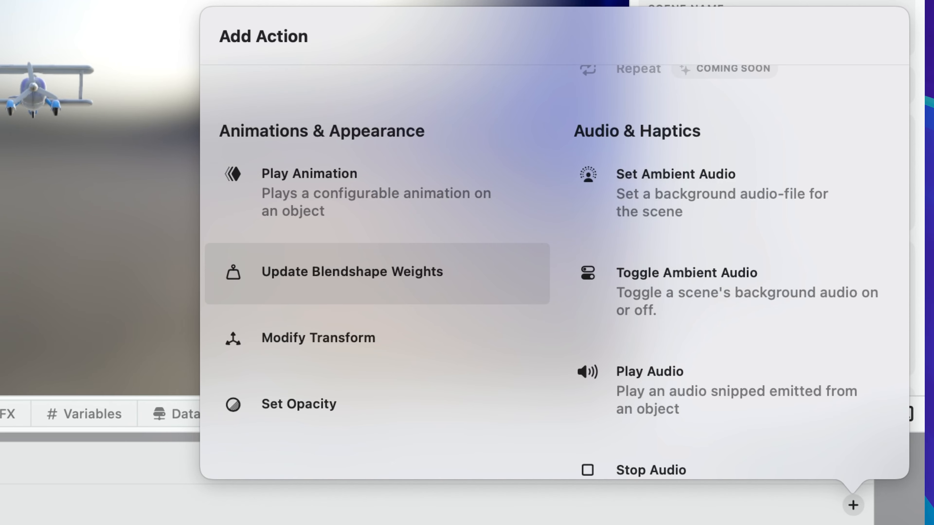
Step: Examine the Animations & Appearance and Audio & Haptics actions available for the Toy Plane's event
scroll(317, 299, "down", 2)
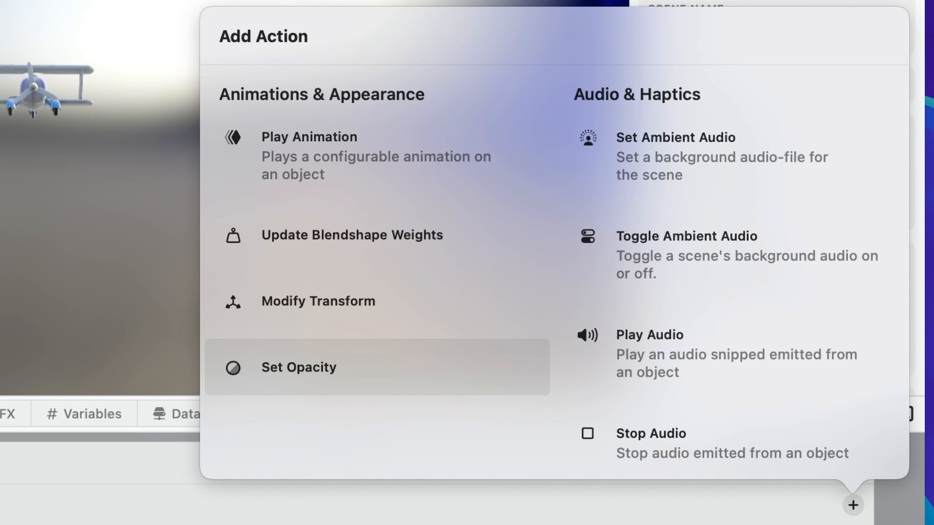
scroll(334, 386, "down", 6)
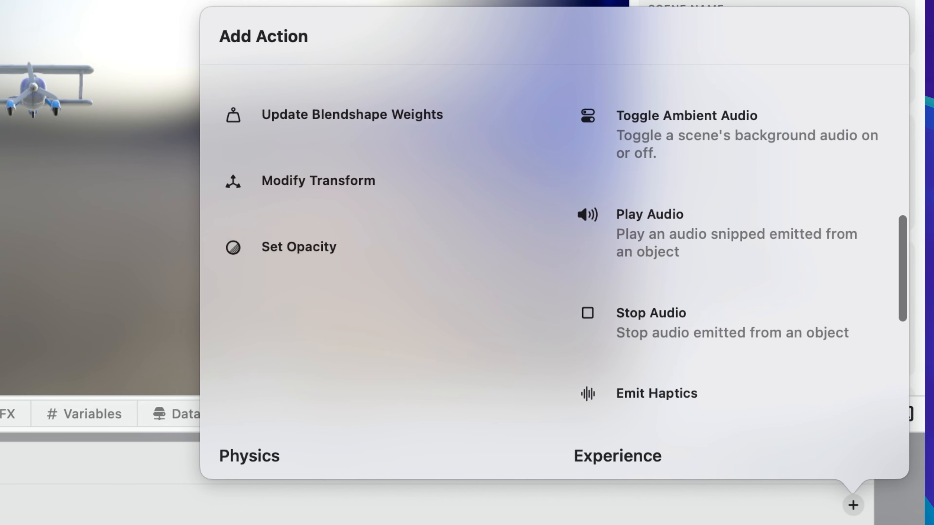
scroll(333, 386, "up", 5)
scroll(263, 258, "down", 5)
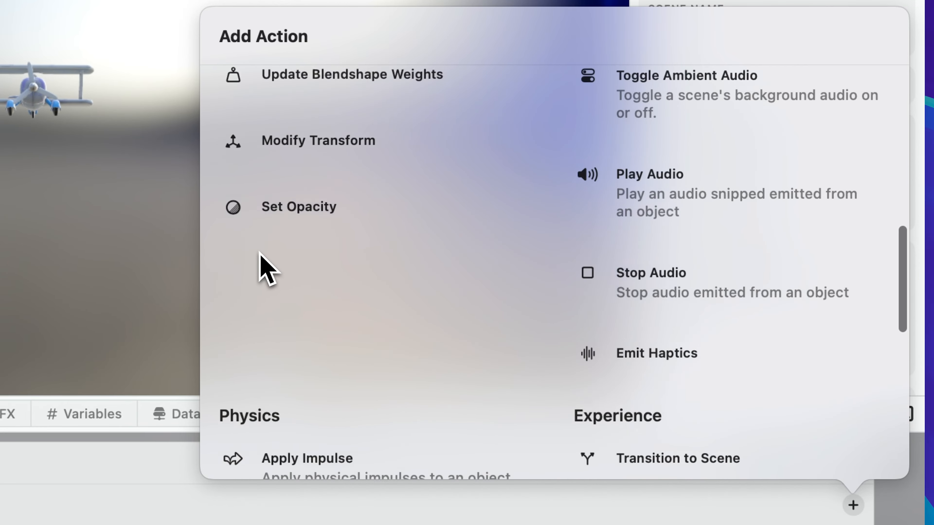
scroll(261, 265, "up", 5)
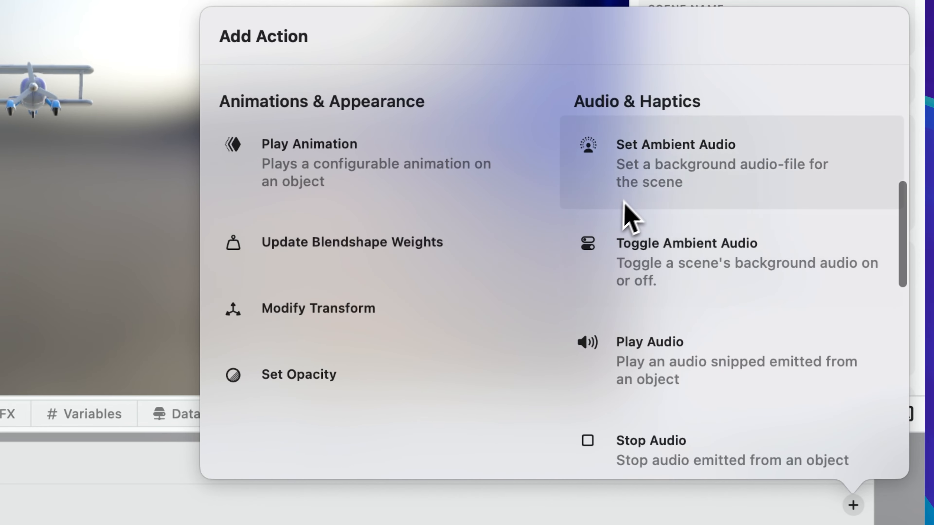
scroll(688, 292, "down", 5)
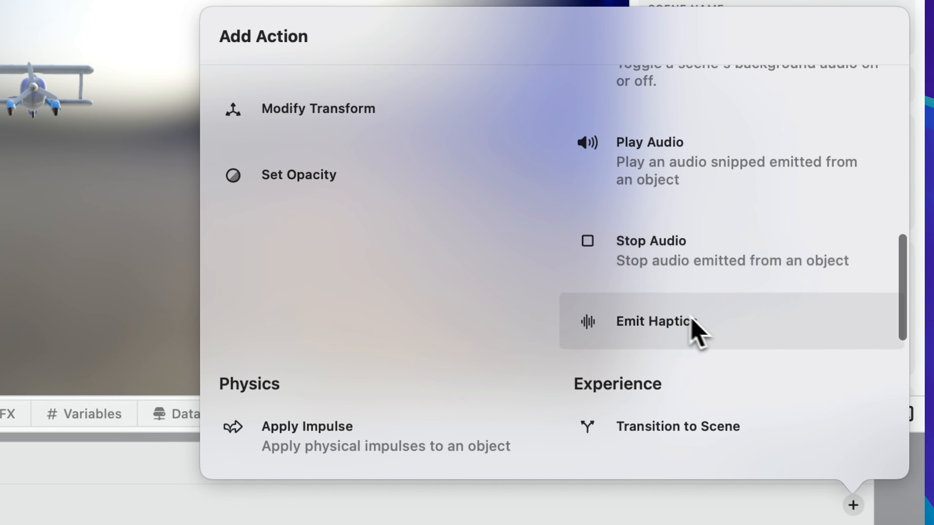
Step: Examine the available Physics, Experience, Dynamic Behavior and Developer actions for the event
scroll(698, 327, "down", 3)
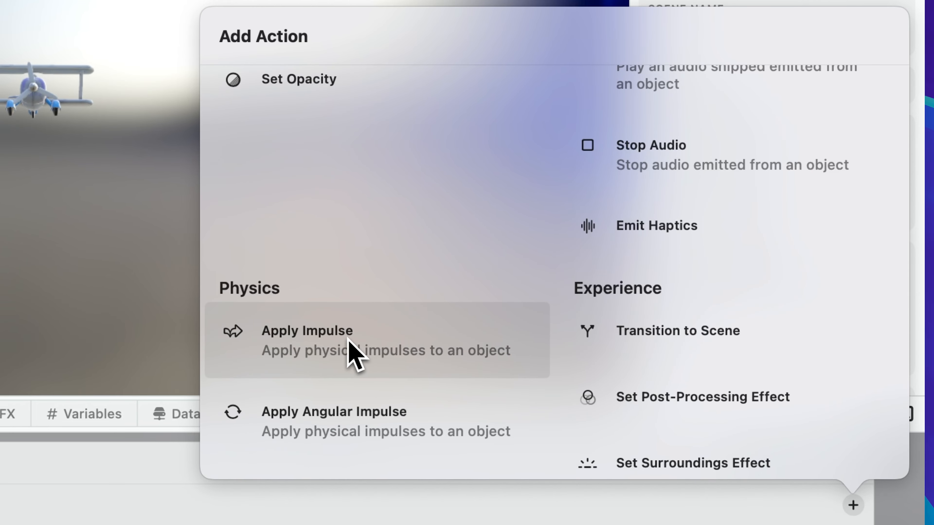
scroll(358, 355, "down", 3)
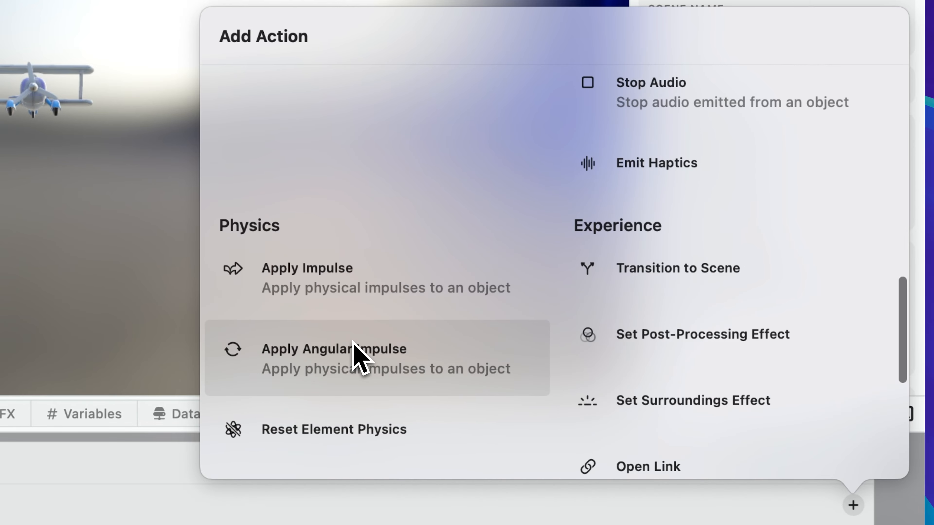
scroll(359, 355, "down", 2)
scroll(355, 358, "down", 3)
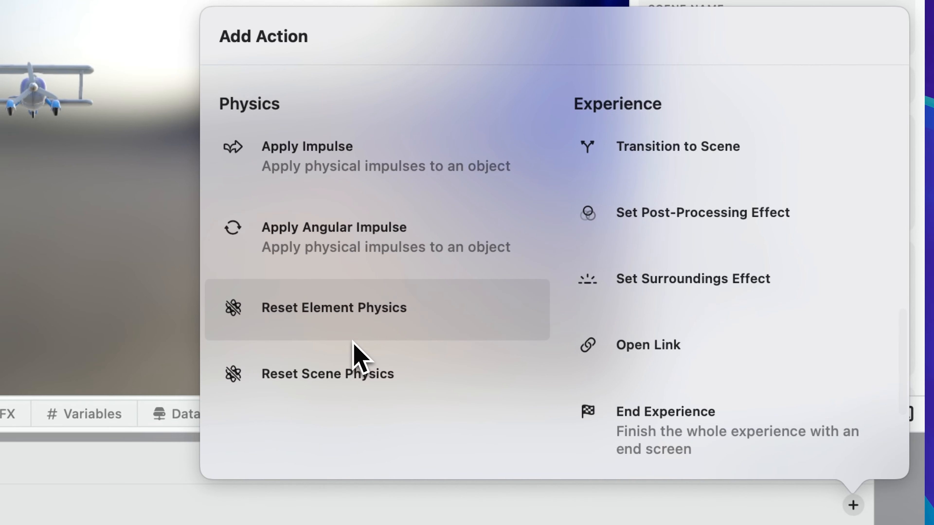
scroll(352, 346, "down", 2)
scroll(355, 354, "up", 1)
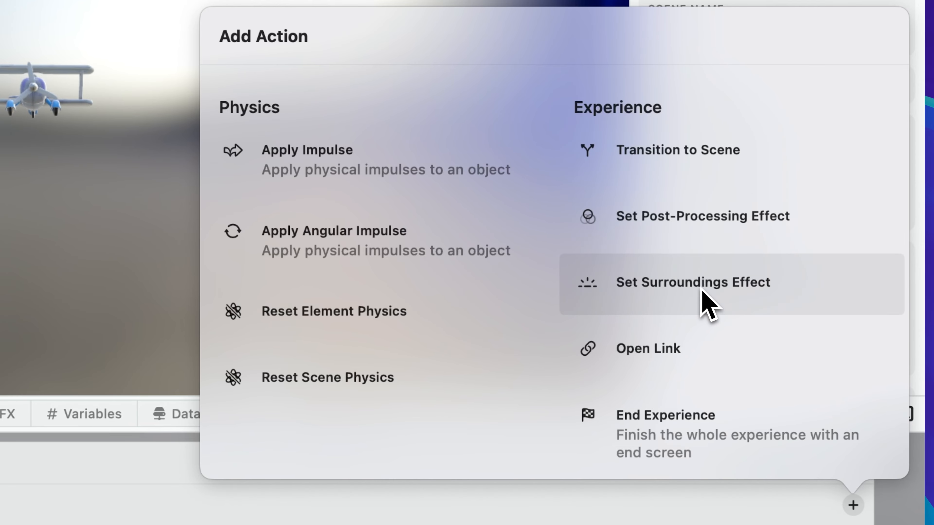
scroll(705, 347, "down", 3)
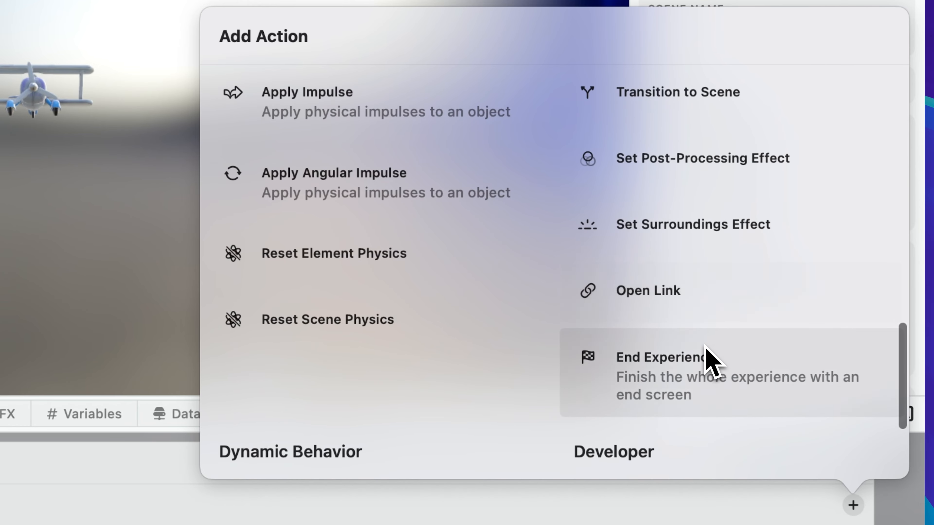
scroll(682, 370, "down", 2)
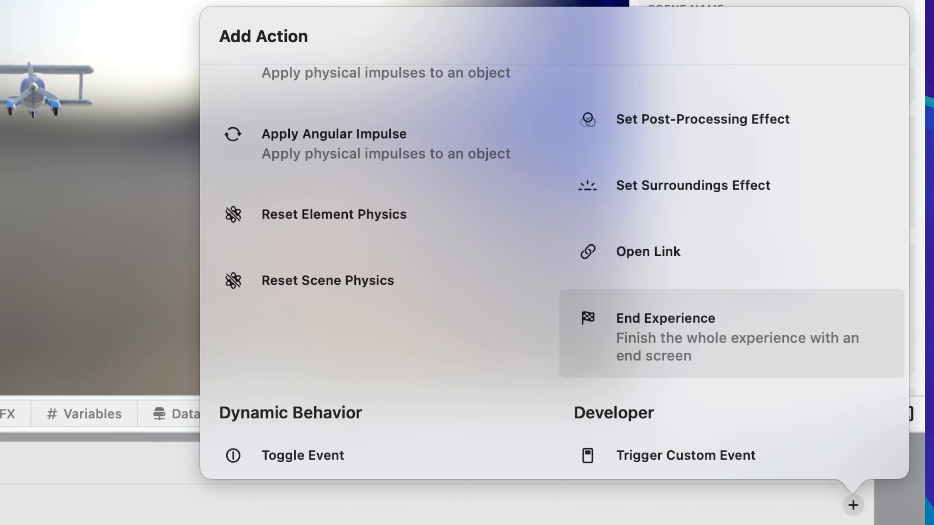
scroll(732, 333, "down", 3)
scroll(388, 336, "down", 2)
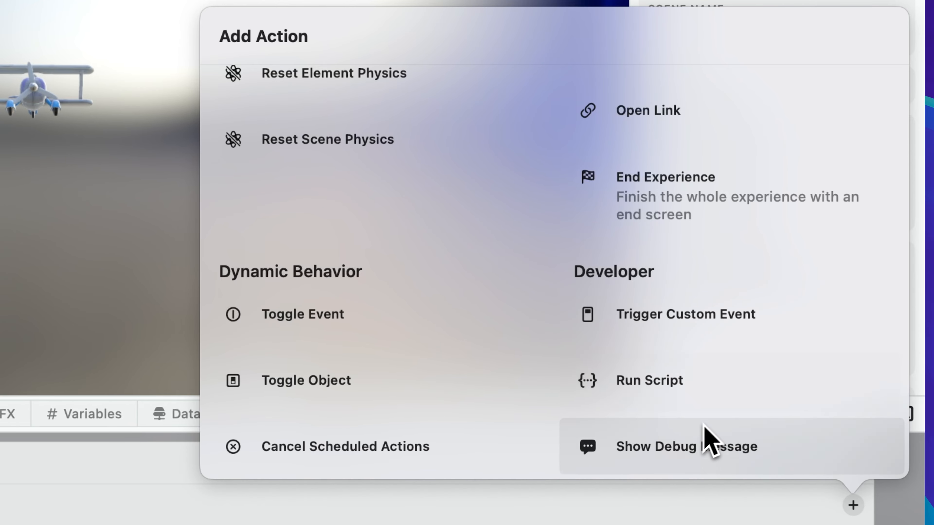
Step: Add a Play Animation action to Event 1 of the Toy Plane and open its settings
scroll(649, 355, "up", 8)
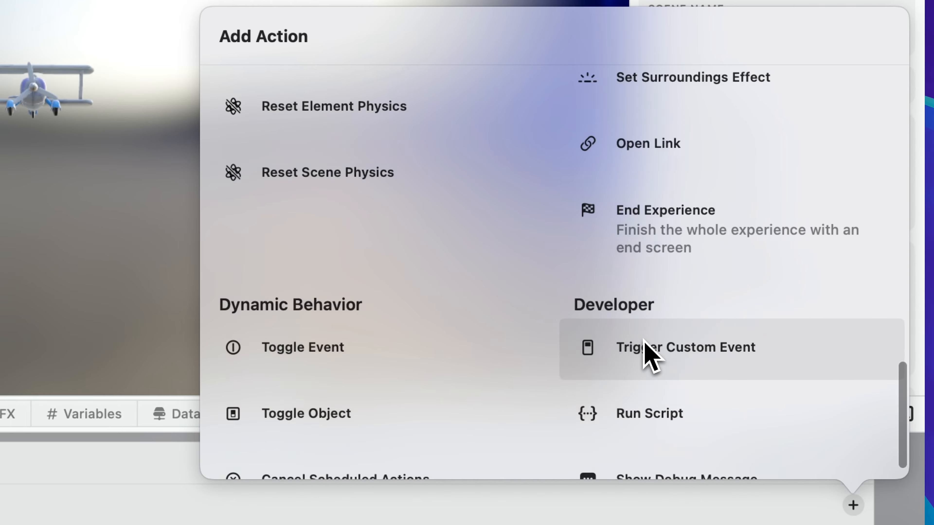
scroll(388, 251, "up", 10)
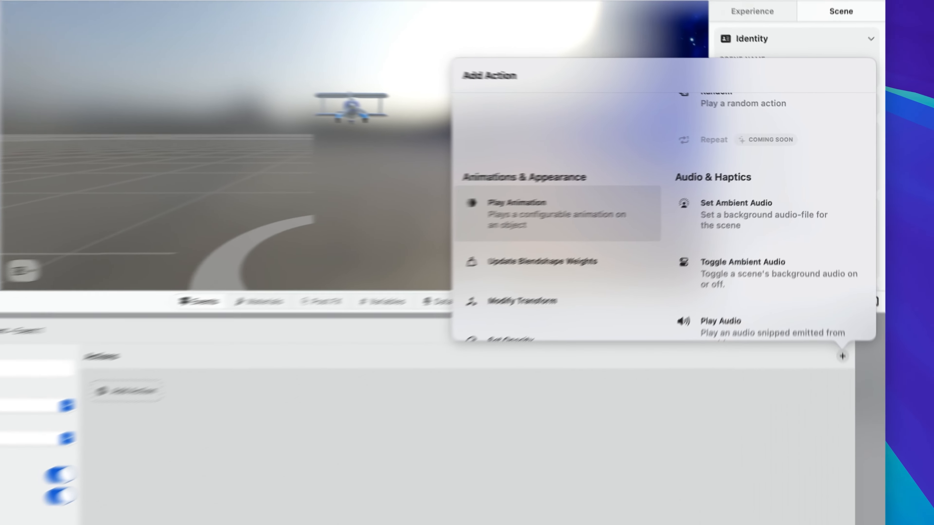
left_click(375, 267)
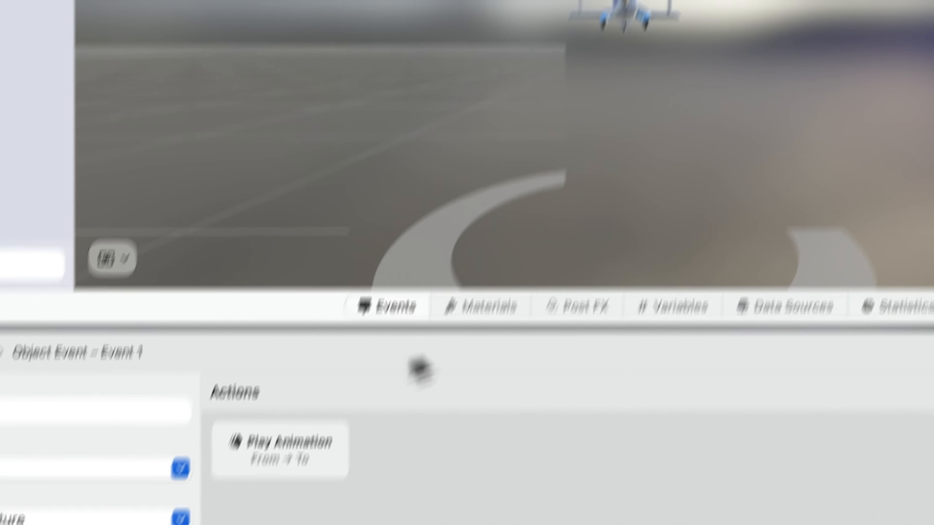
left_click(459, 303)
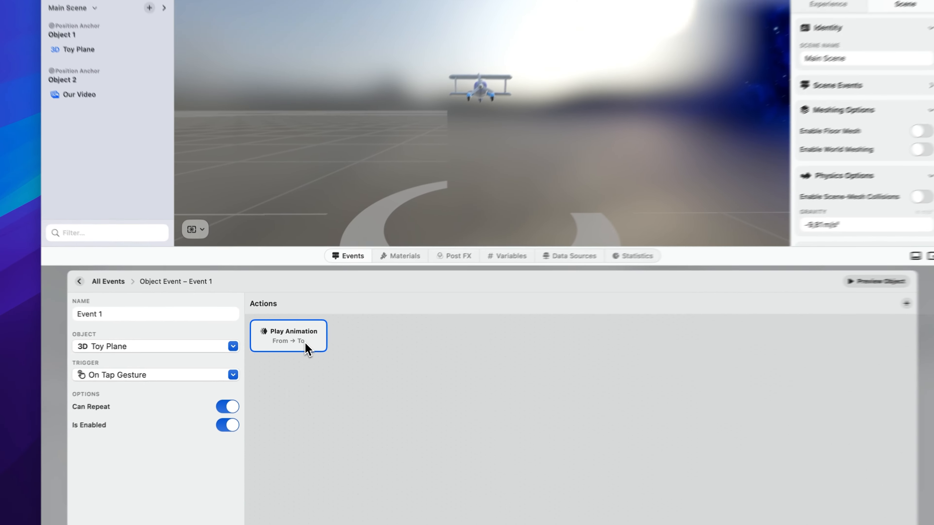
double_click(340, 342)
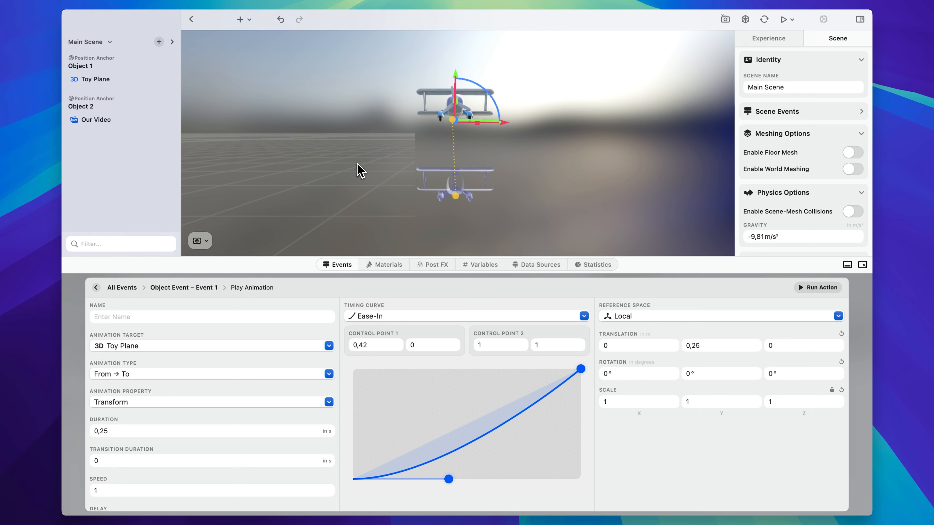
Step: Choose Toy Plane as the animation target of the Play Animation action
left_click(169, 353)
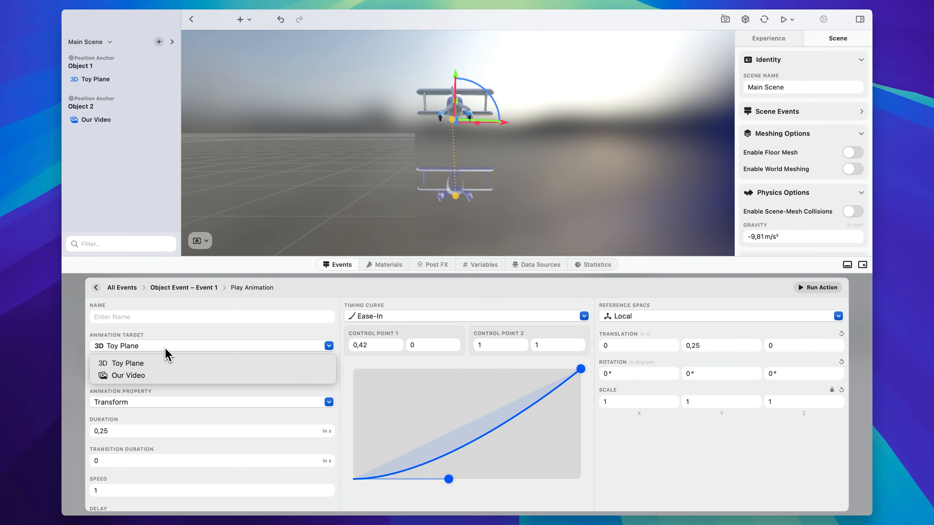
left_click(172, 366)
scroll(238, 348, "down", 1)
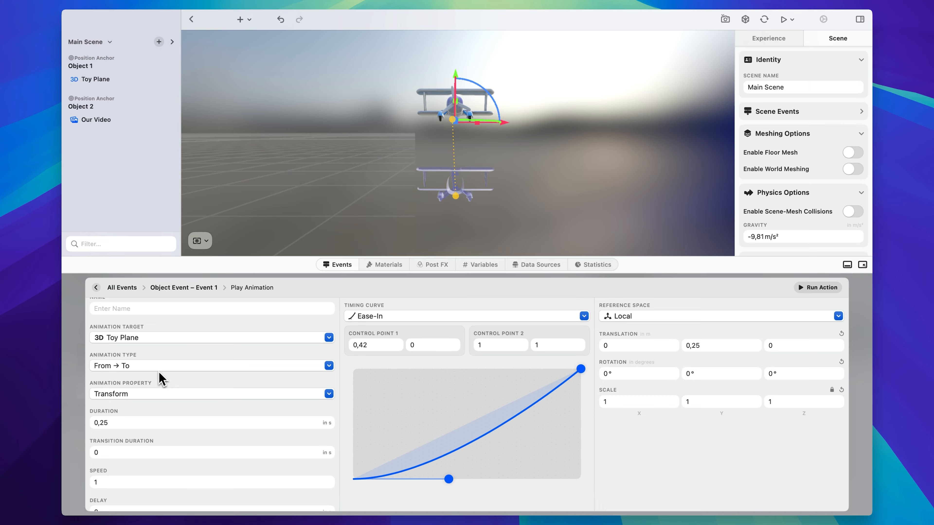
Step: Try the Preset animation type, examine its motion types, and switch the Toy Plane's animation back to From → To
left_click(165, 366)
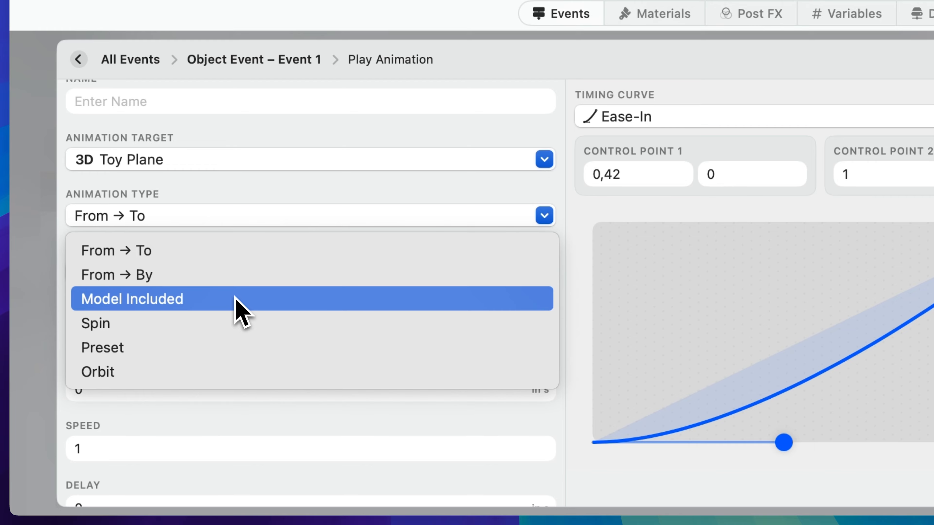
left_click(195, 354)
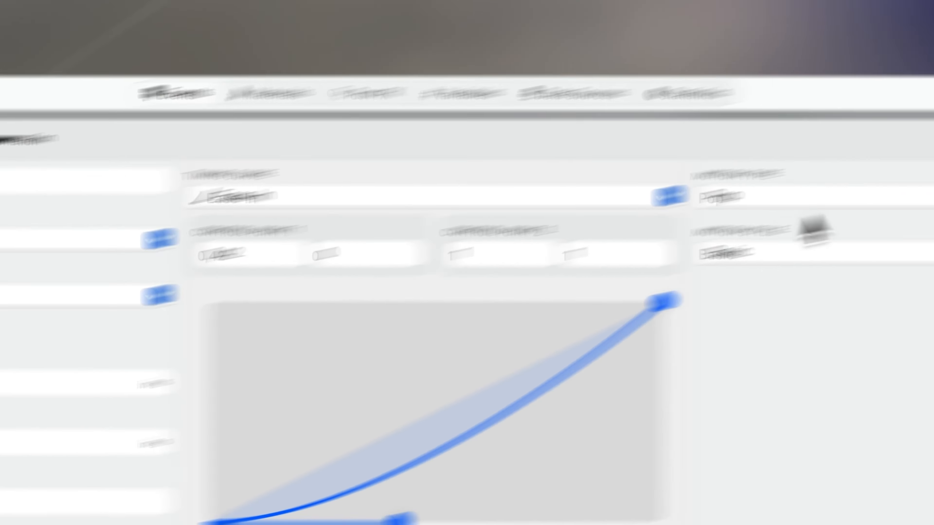
left_click(801, 201)
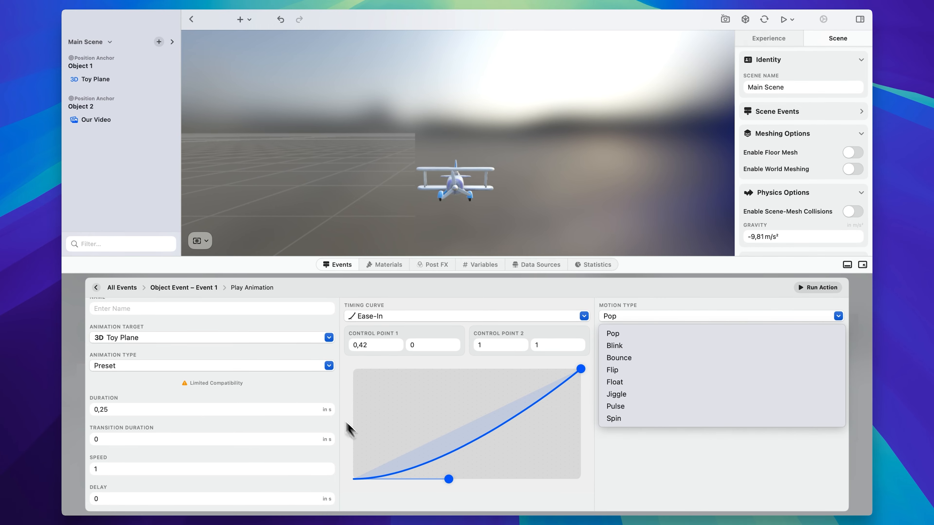
left_click(308, 373)
left_click(306, 368)
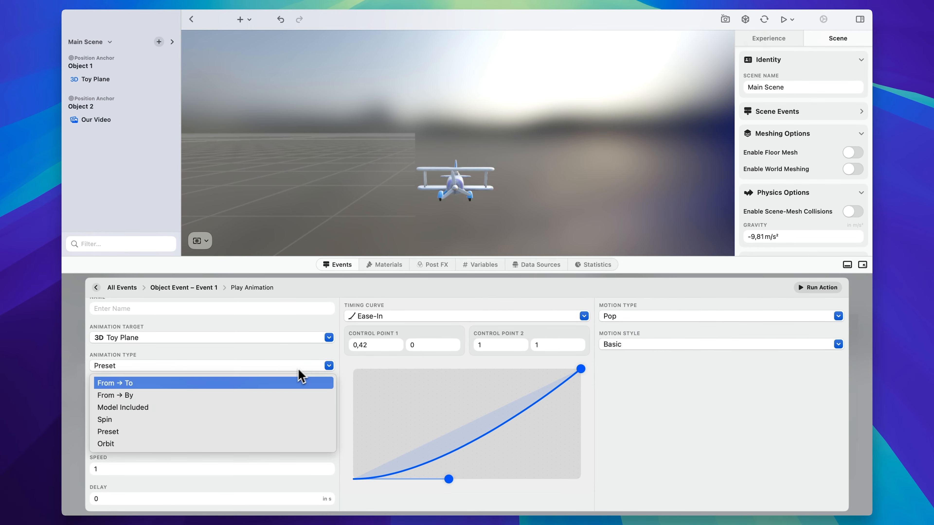
left_click(279, 384)
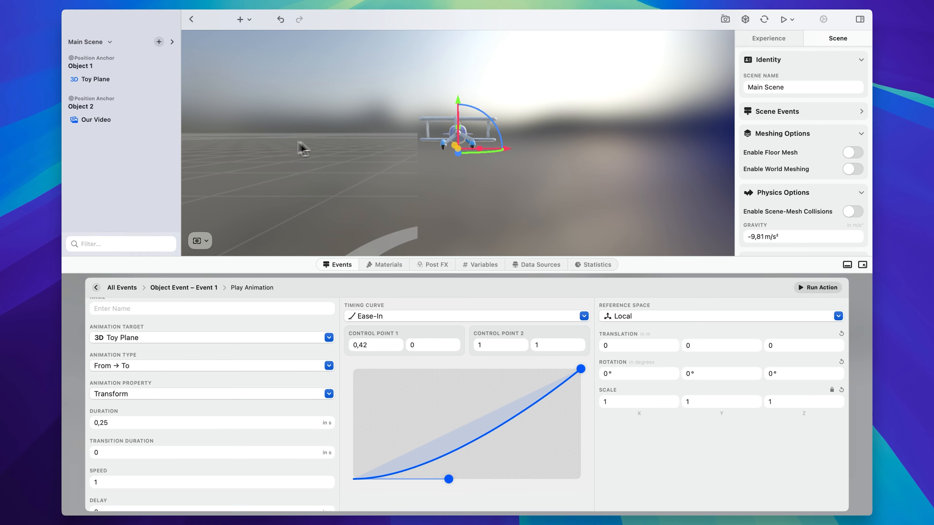
Step: Move the Toy Plane's animation end position up and forward to about 0.249 m in Y and 0.273 m in Z
scroll(262, 436, "down", 1)
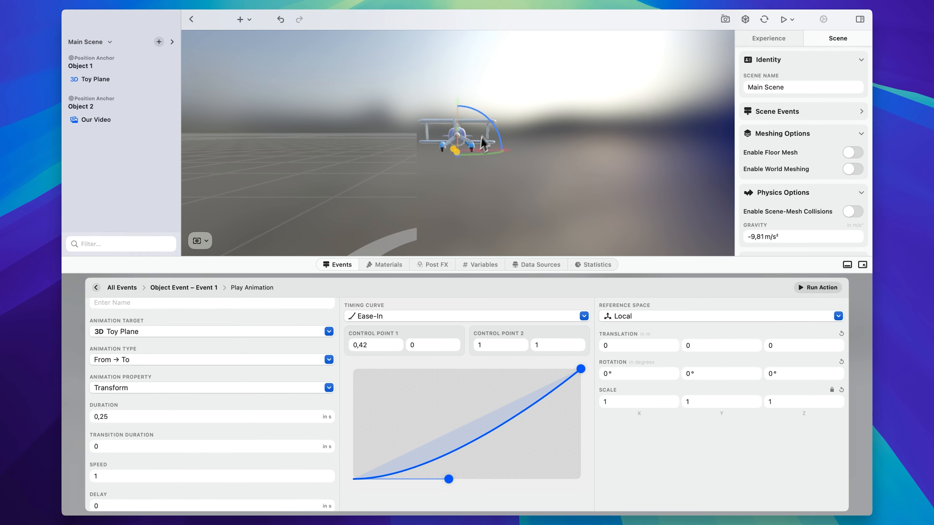
scroll(485, 133, "up", 3)
scroll(485, 133, "right", 2)
scroll(484, 131, "down", 2)
scroll(484, 139, "up", 3)
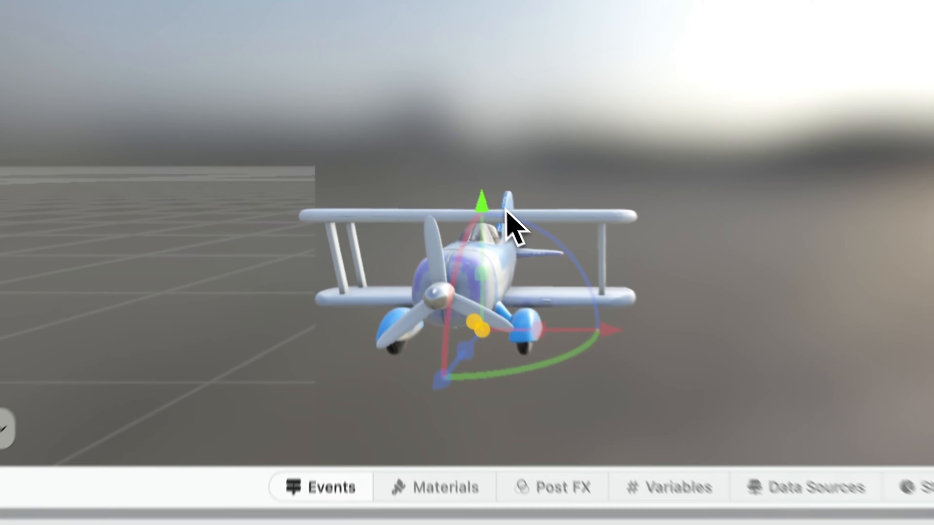
left_click_drag(481, 193, 465, 58)
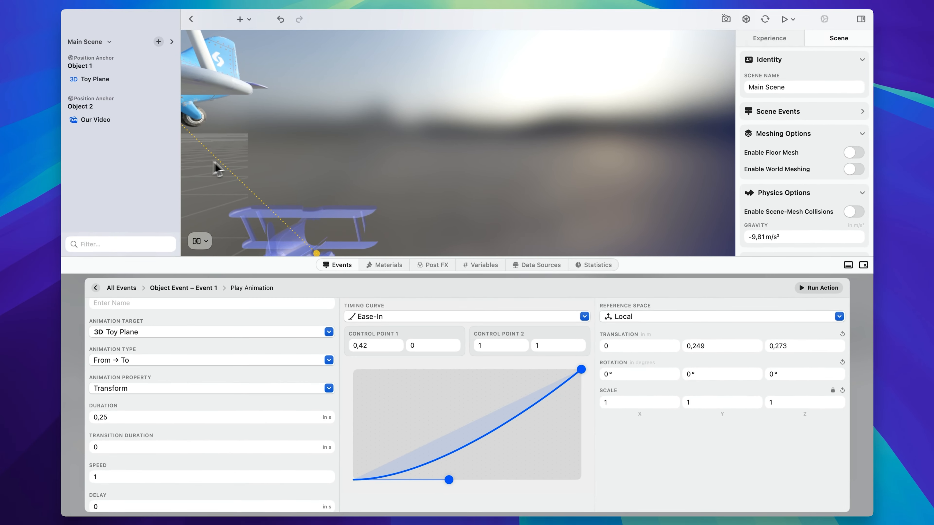
Step: Refine the plane's animation end pose to about 0.158, 0.586 and 0.335 m in X, Y and Z, rotated 180° about X
left_click_drag(215, 166, 266, 181)
scroll(286, 177, "down", 5)
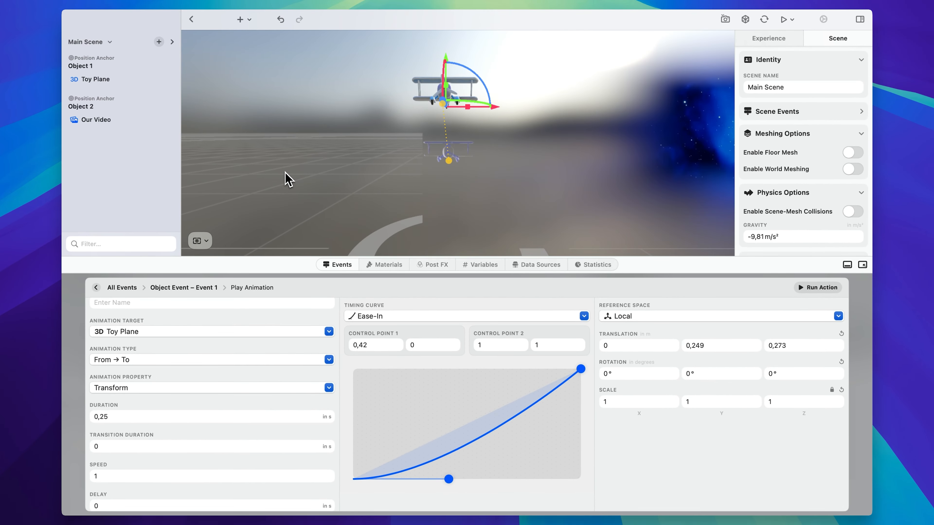
left_click_drag(444, 106, 377, 124)
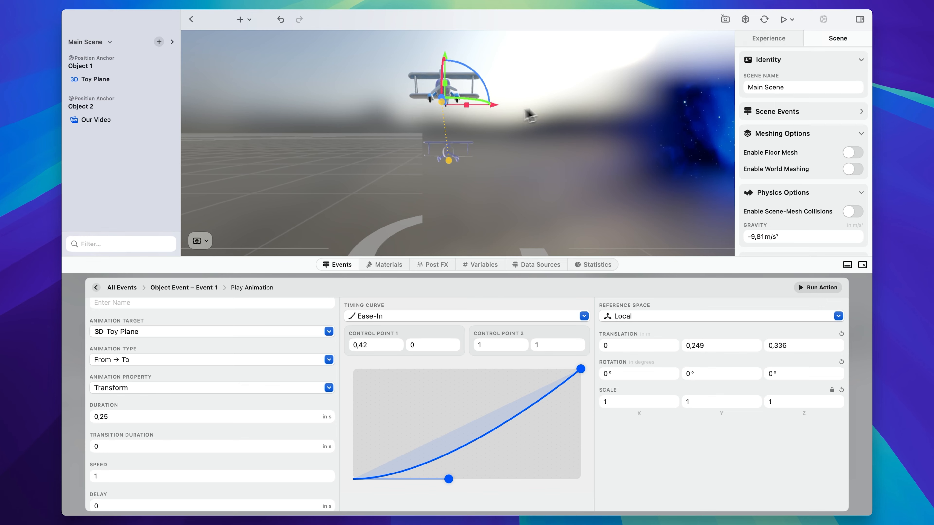
left_click_drag(496, 107, 528, 110)
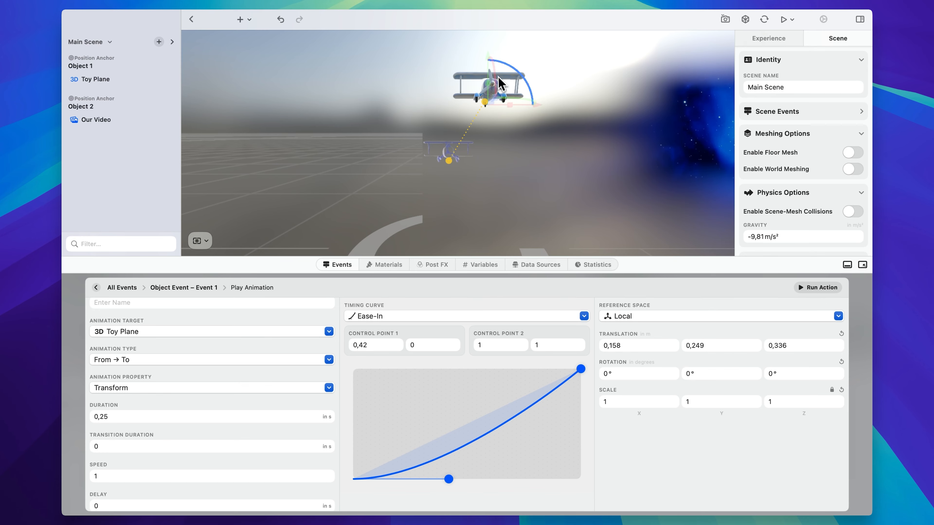
key("Escape")
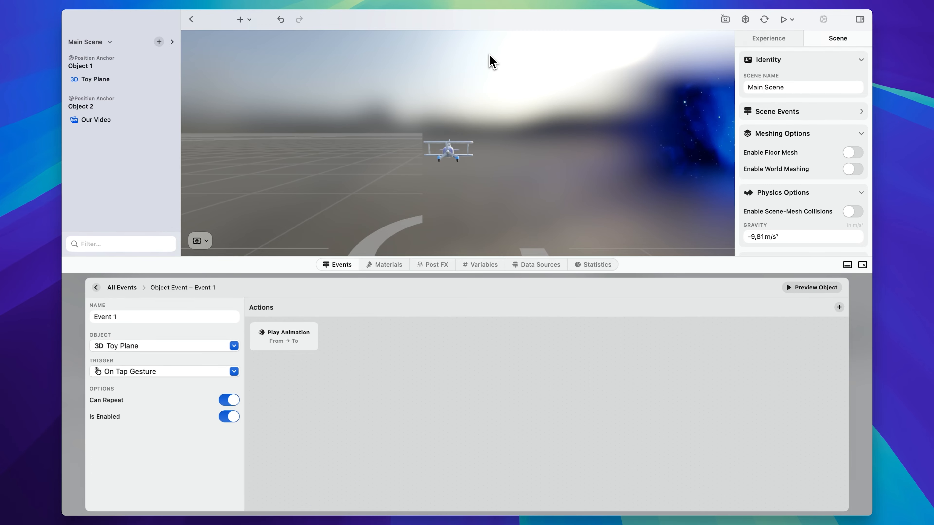
left_click(287, 338)
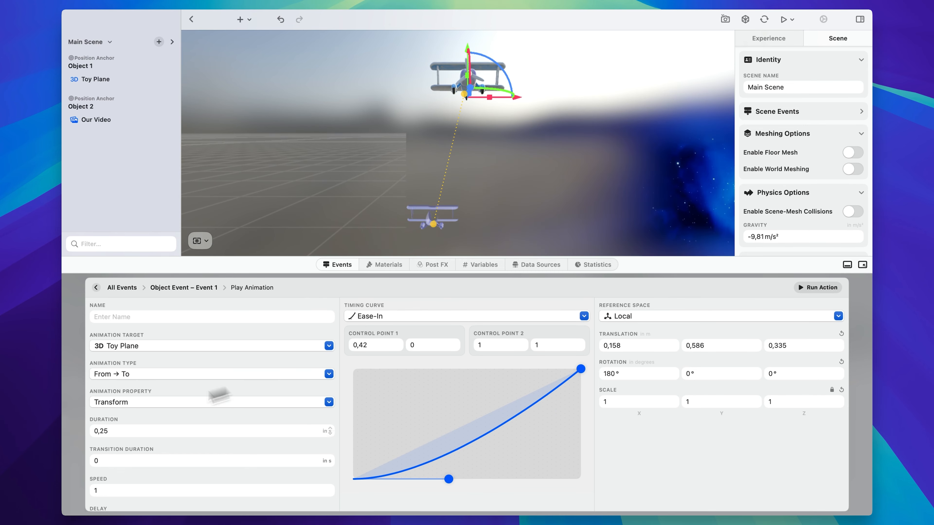
Step: Keep Transform as the animation property and set the animation's duration to 1 s
left_click(137, 404)
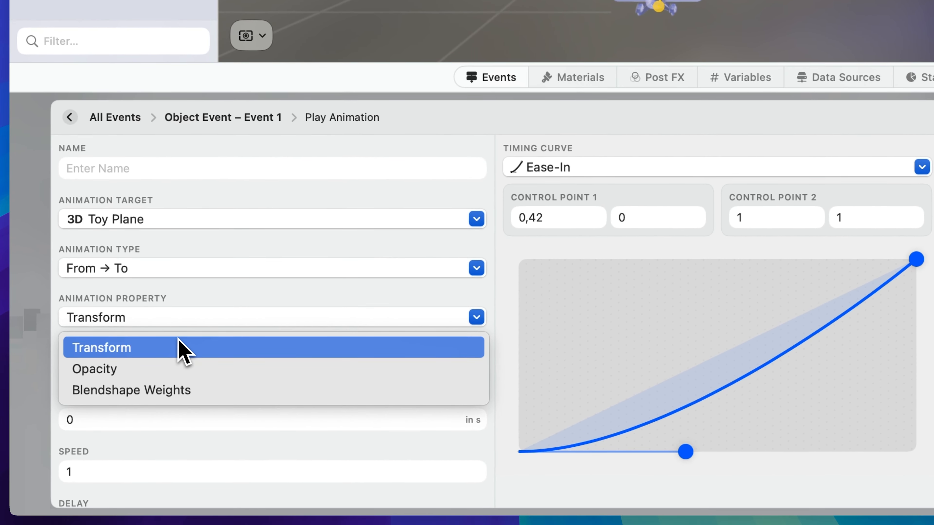
left_click(180, 340)
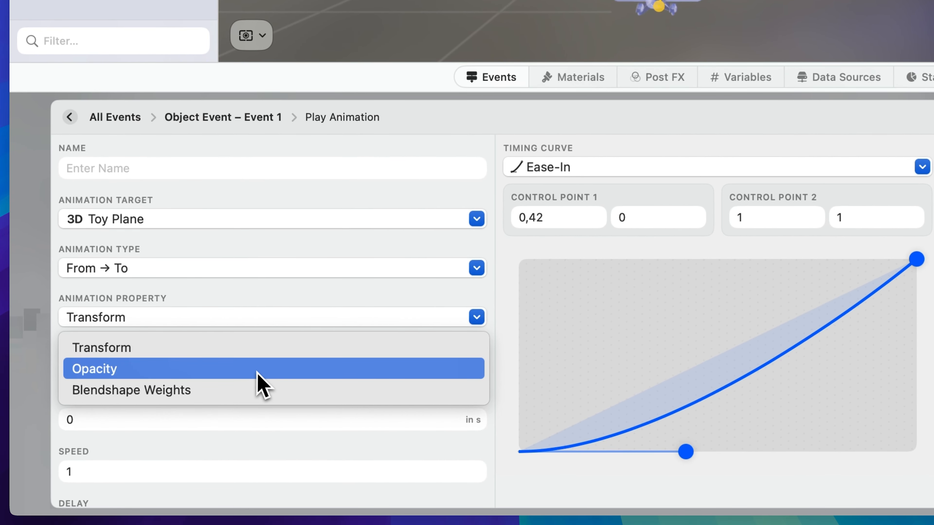
left_click(288, 308)
left_click(160, 368)
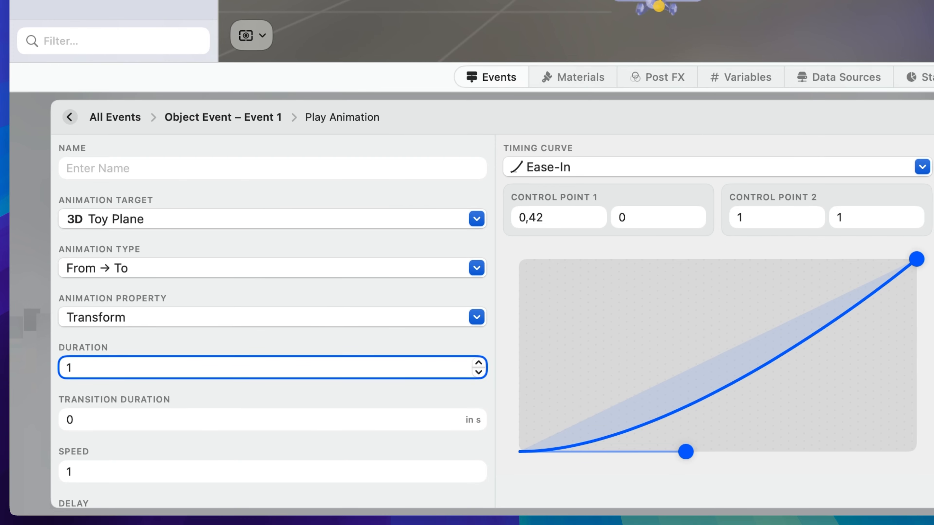
Step: Examine the Play Animation action's speed, delay and repeat settings, along with its timing curve and reference space options
scroll(204, 397, "down", 2)
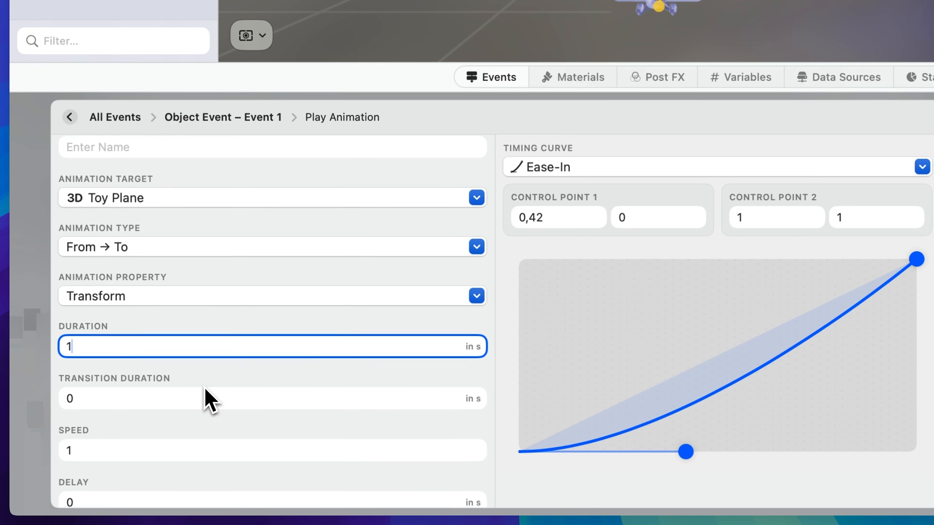
scroll(210, 401, "down", 2)
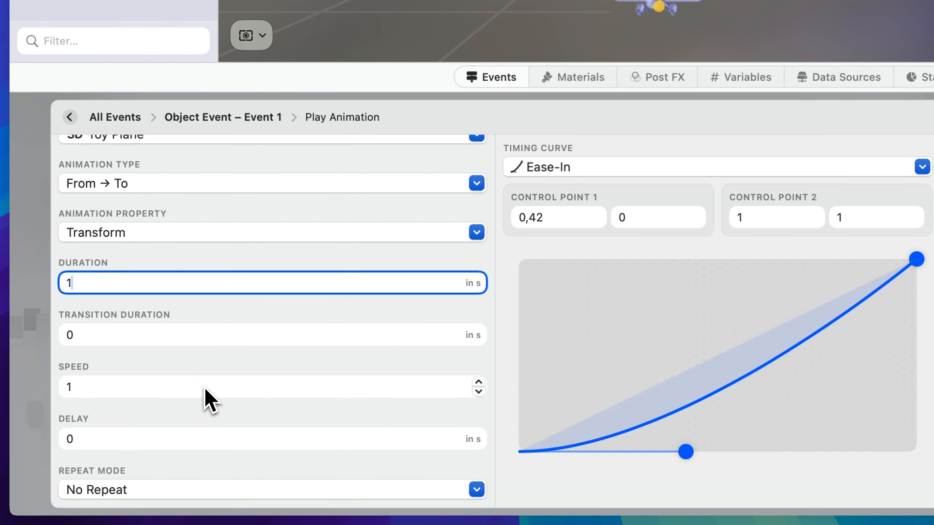
scroll(208, 399, "down", 1)
scroll(185, 390, "down", 1)
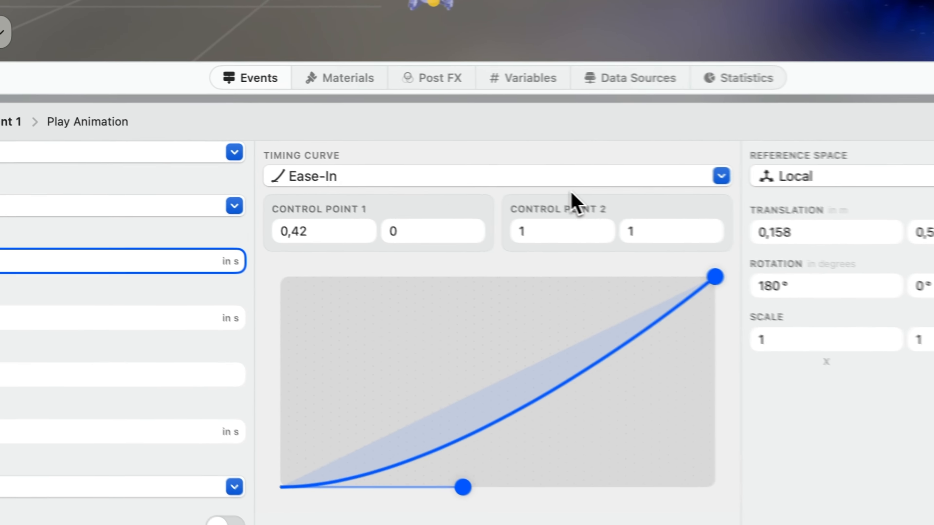
left_click(500, 173)
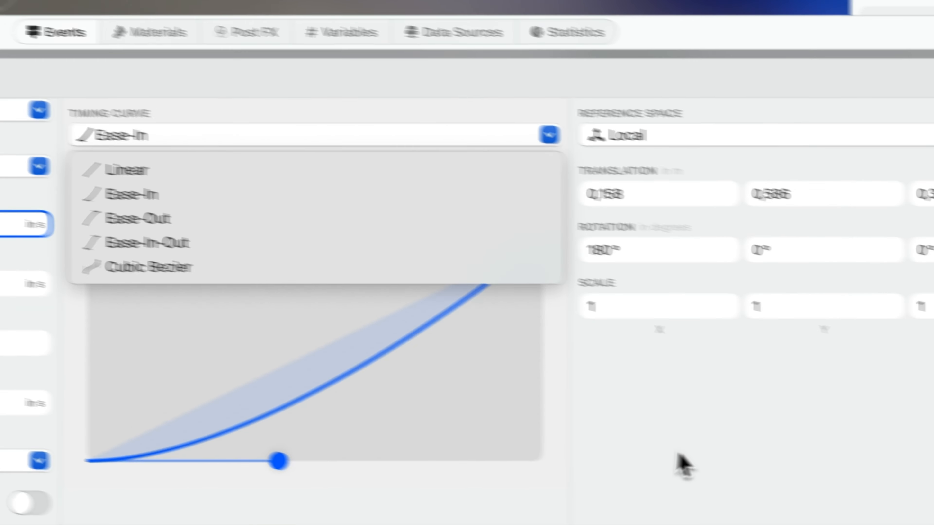
left_click(869, 438)
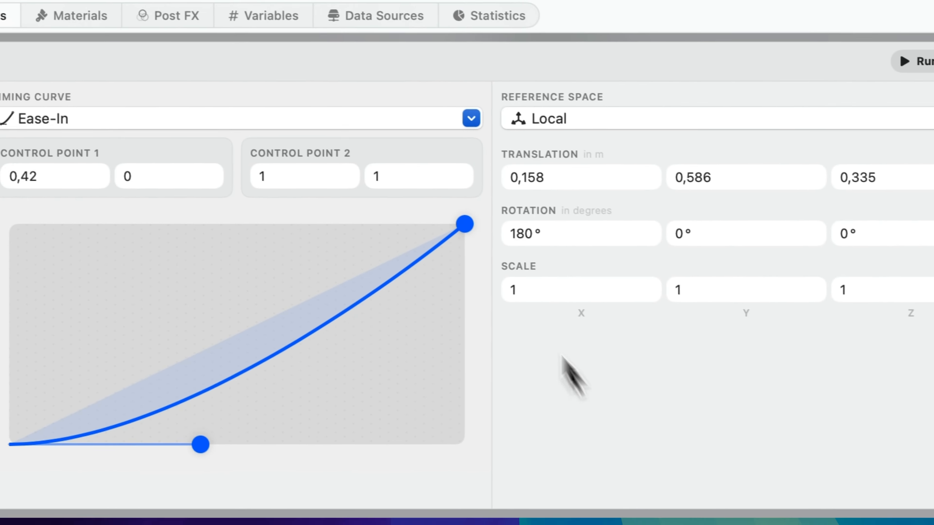
left_click(580, 167)
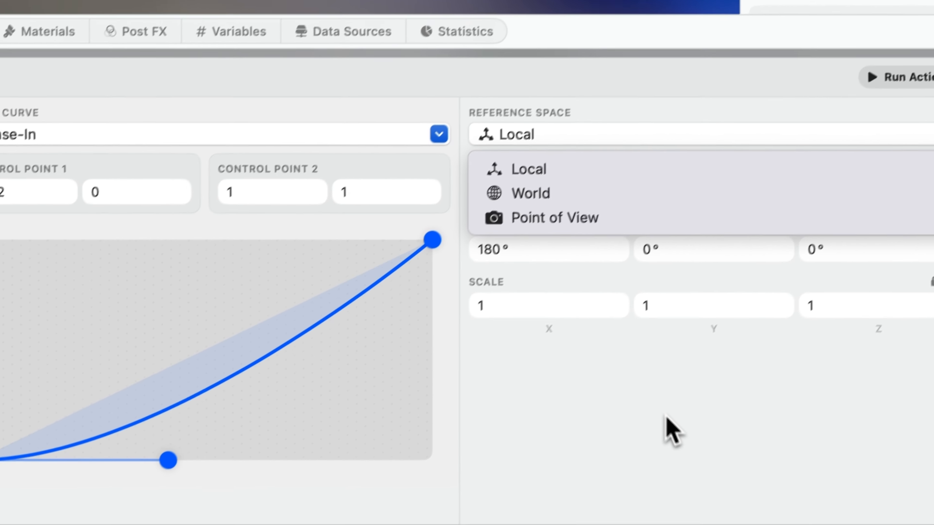
left_click(669, 441)
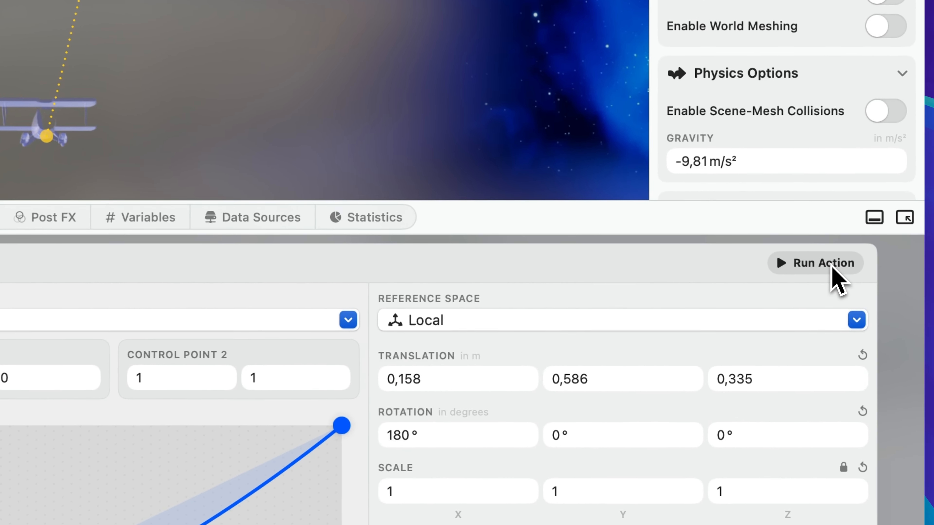
Step: Preview the Play Animation action, set its duration to 2 s, and run it again
left_click(830, 264)
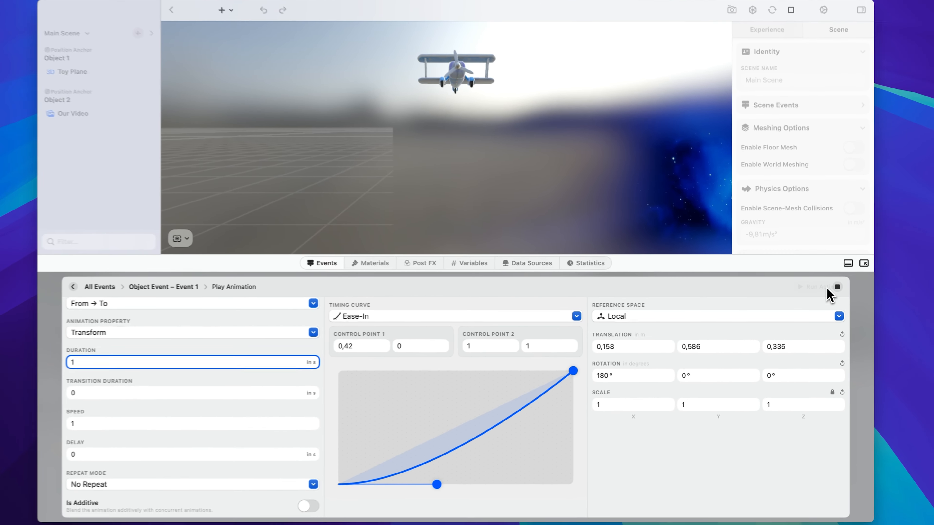
left_click(826, 288)
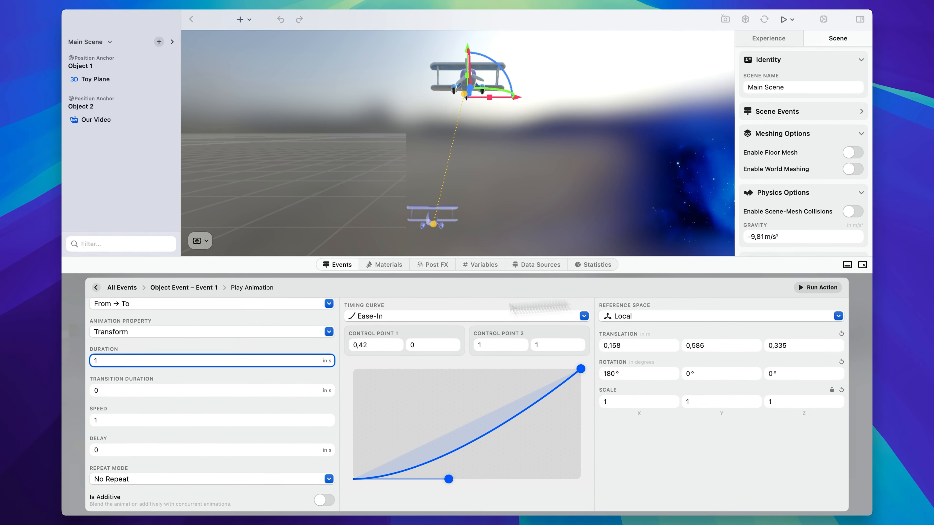
left_click(195, 368)
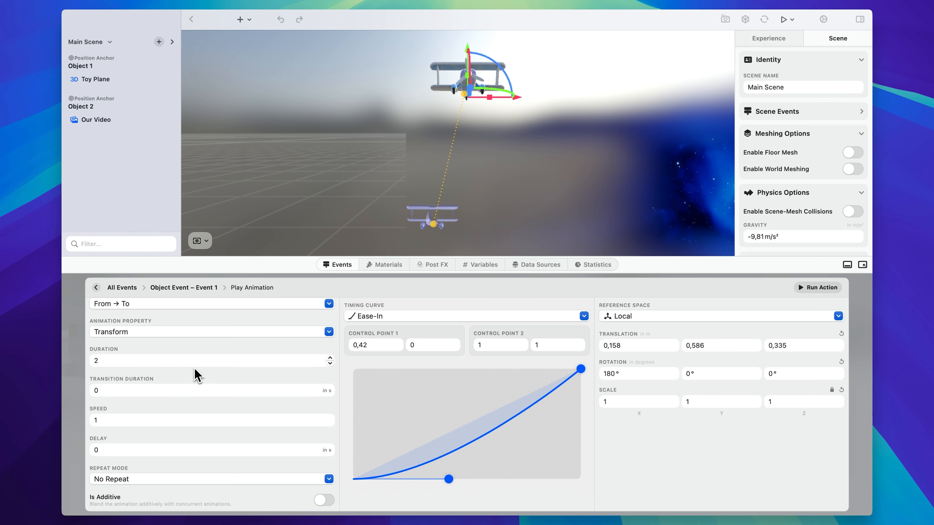
left_click(809, 290)
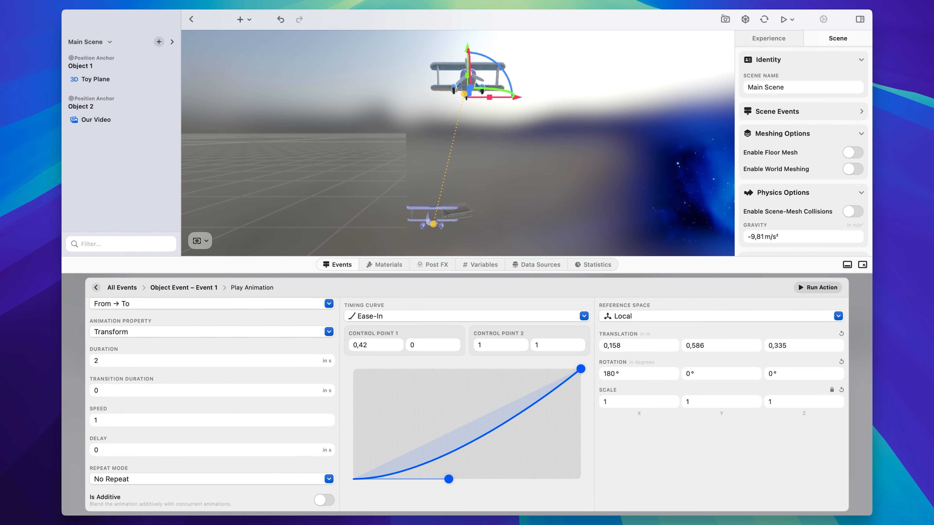
Step: Return to the overview of all events and play the experience to test the plane's tap animation, then stop playback
left_click(286, 200)
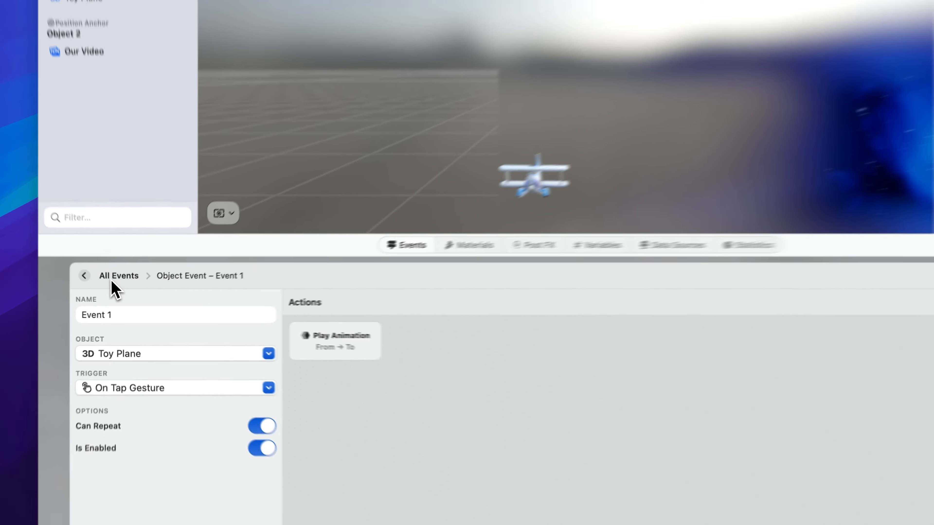
left_click(118, 276)
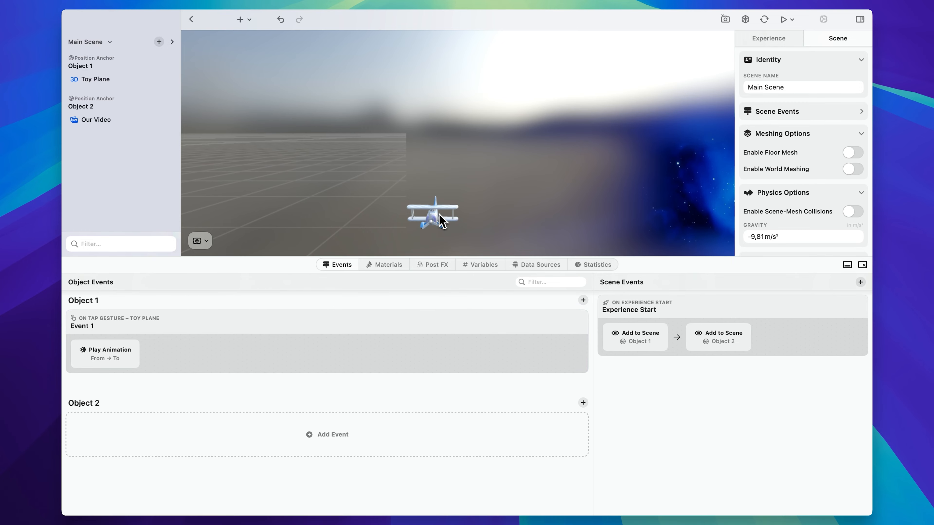
left_click(783, 20)
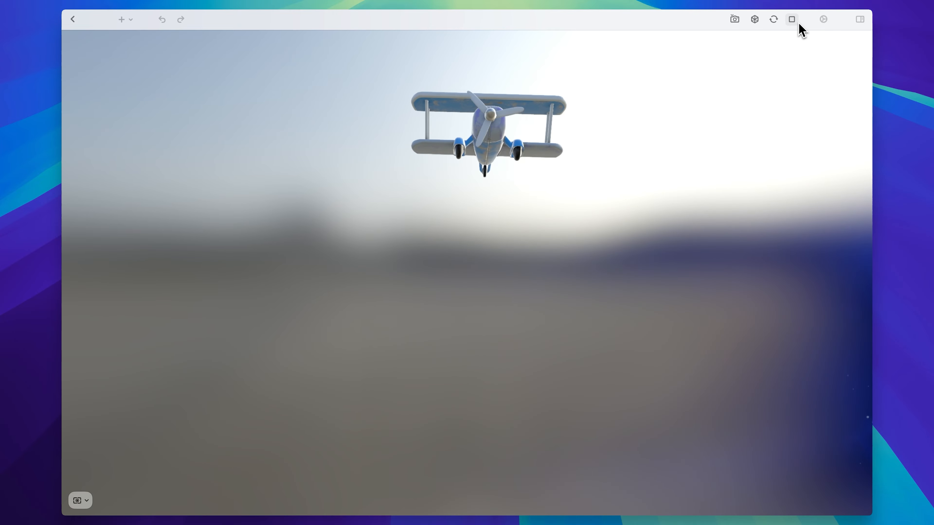
left_click(792, 19)
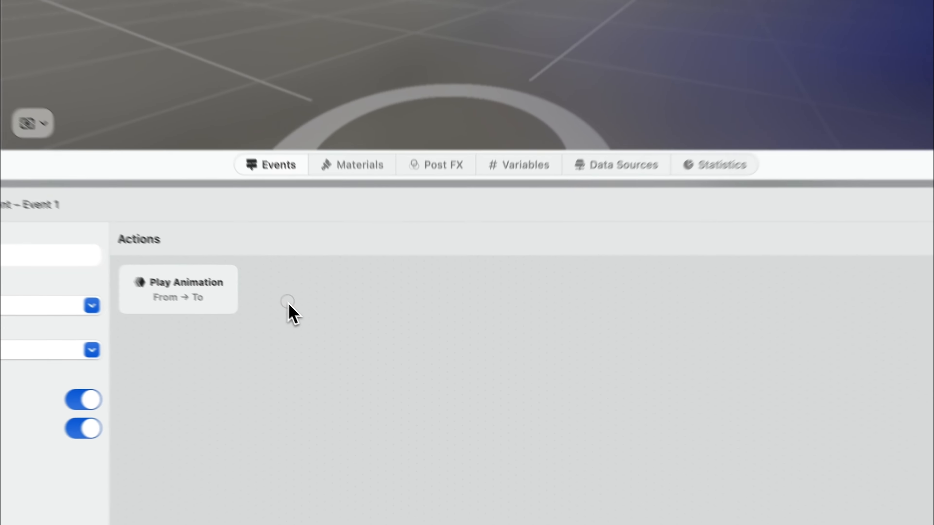
Step: Add a Wait action after the Play Animation action in Event 1
right_click(352, 350)
mouse_move(367, 353)
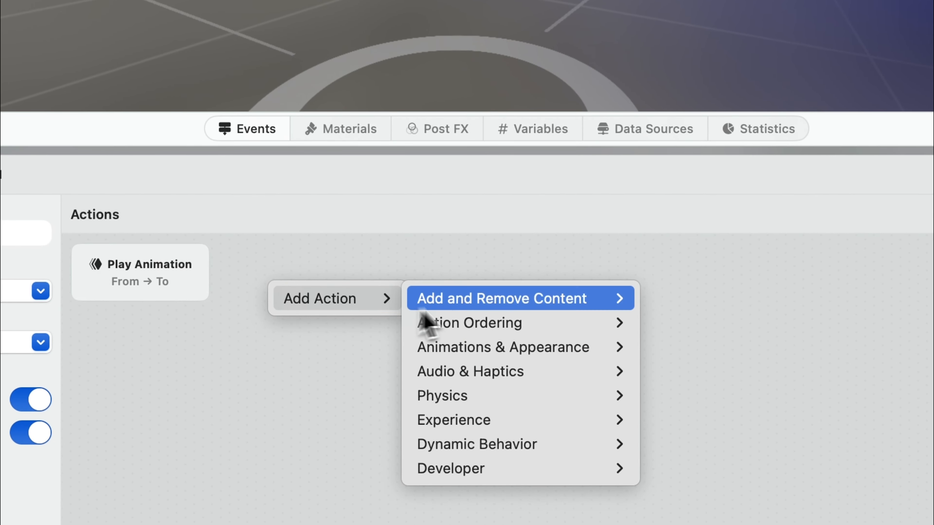
mouse_move(513, 325)
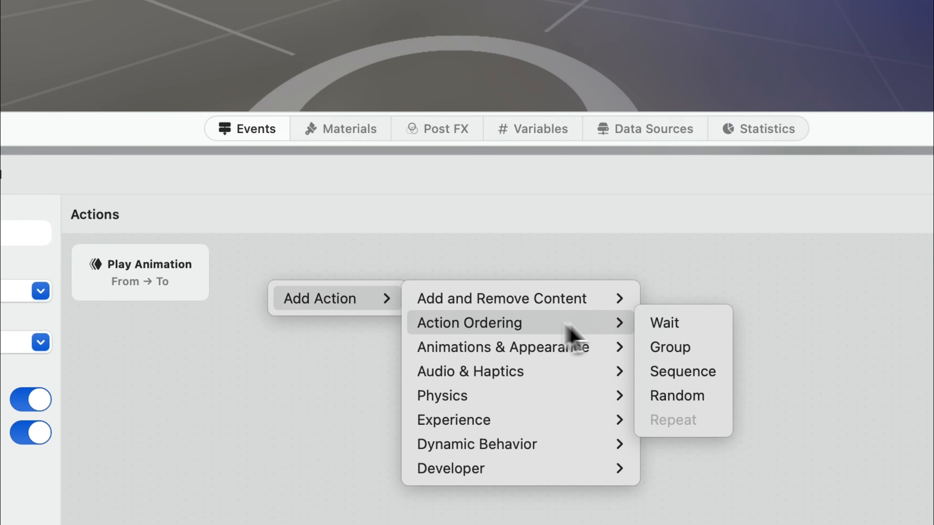
left_click(666, 326)
Step: Set the Wait action's duration to 1 s
left_click(296, 290)
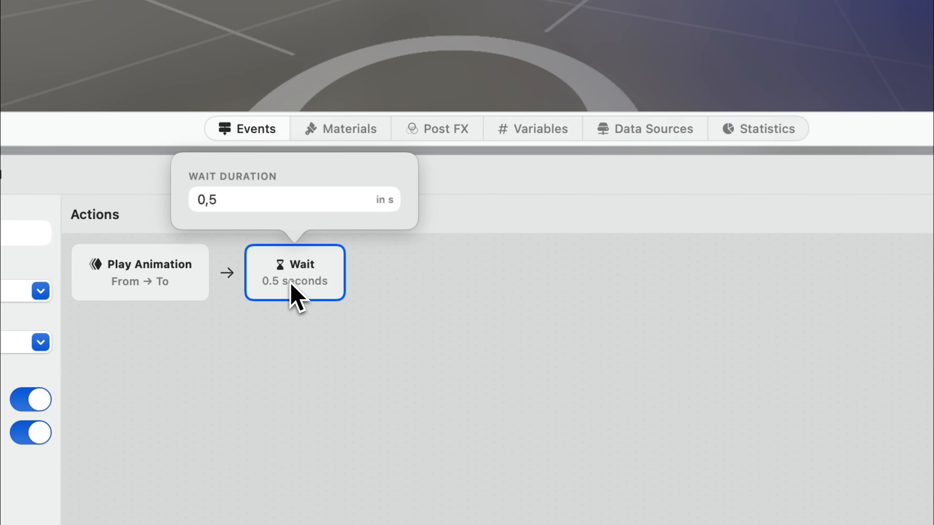
left_click(248, 200)
key("BackSpace")
key("BackSpace")
key("BackSpace")
key("Return")
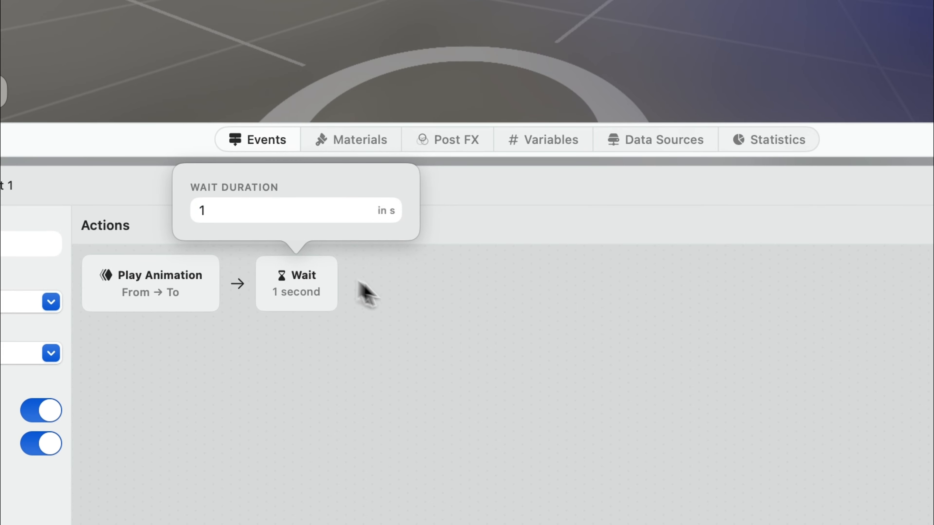
Step: Add a Remove from Scene action after the Wait action in Event 1 and set its target to Object 2
right_click(429, 317)
mouse_move(457, 321)
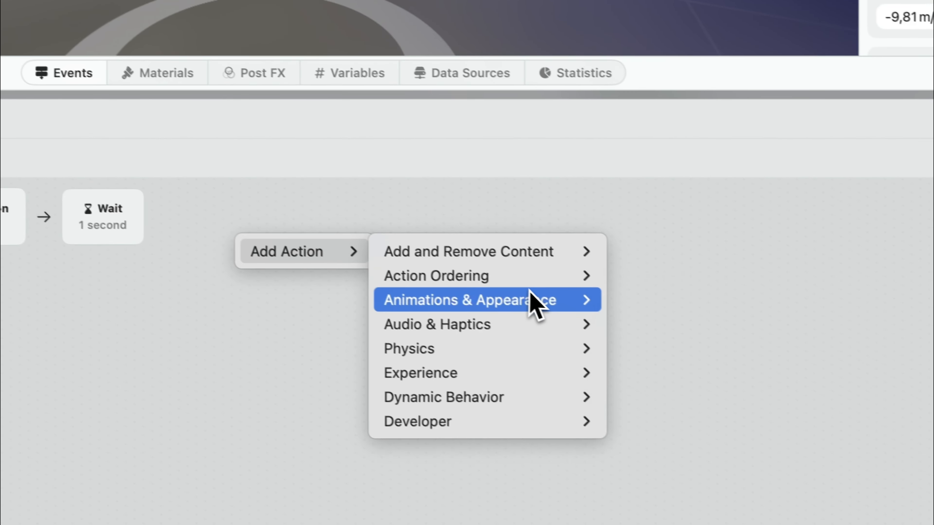
mouse_move(730, 342)
mouse_move(520, 245)
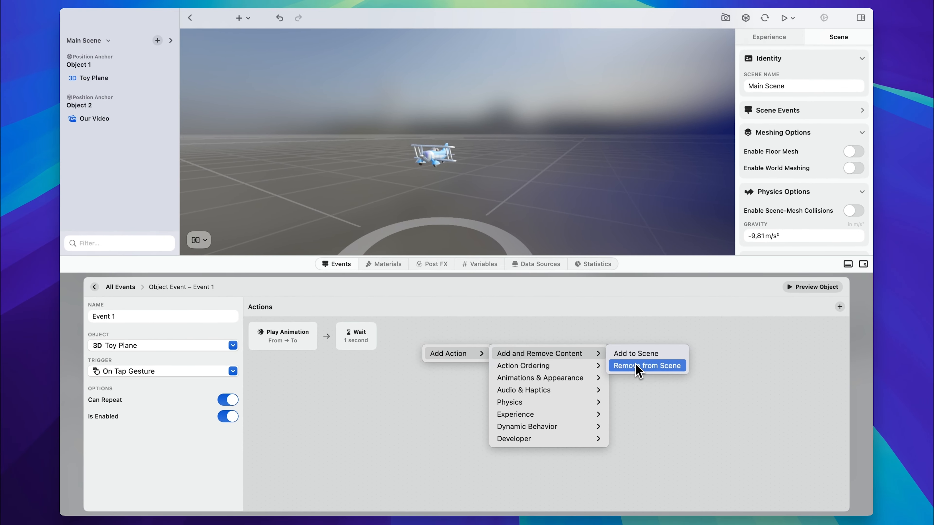
left_click(640, 366)
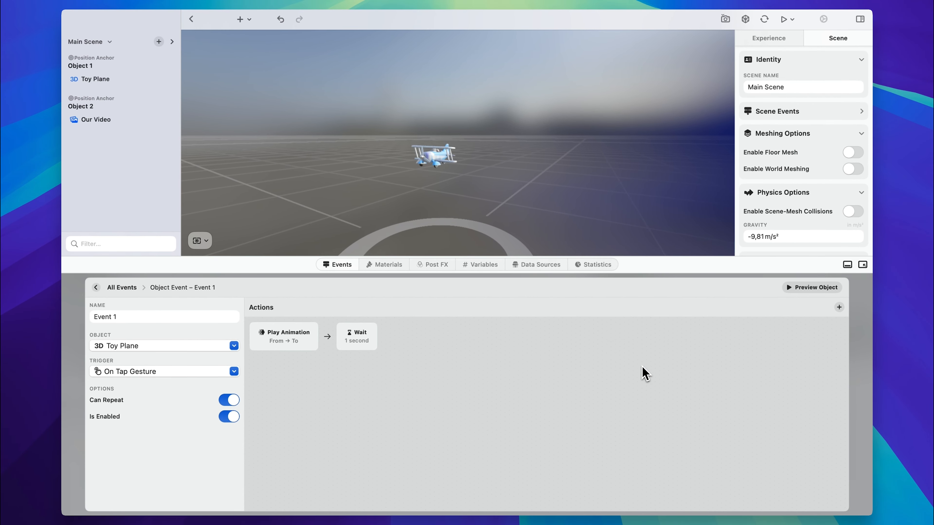
left_click(443, 342)
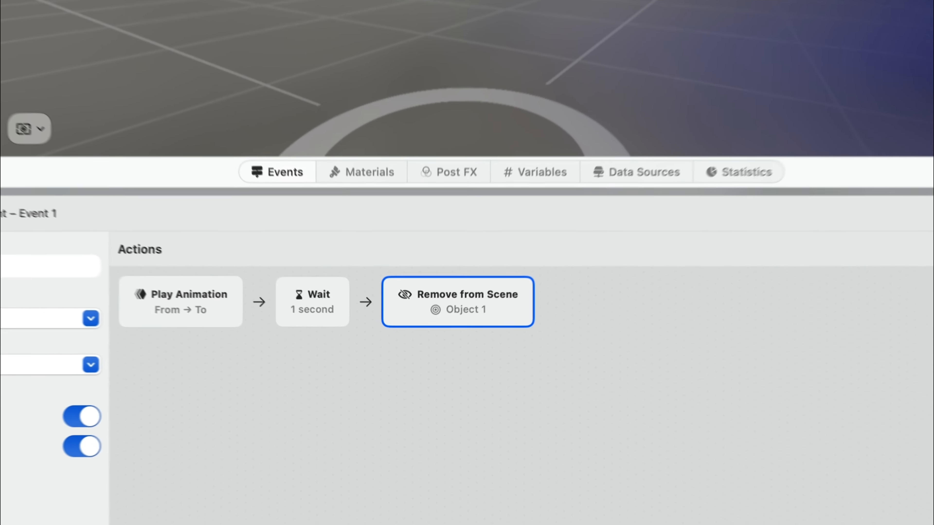
left_click(445, 341)
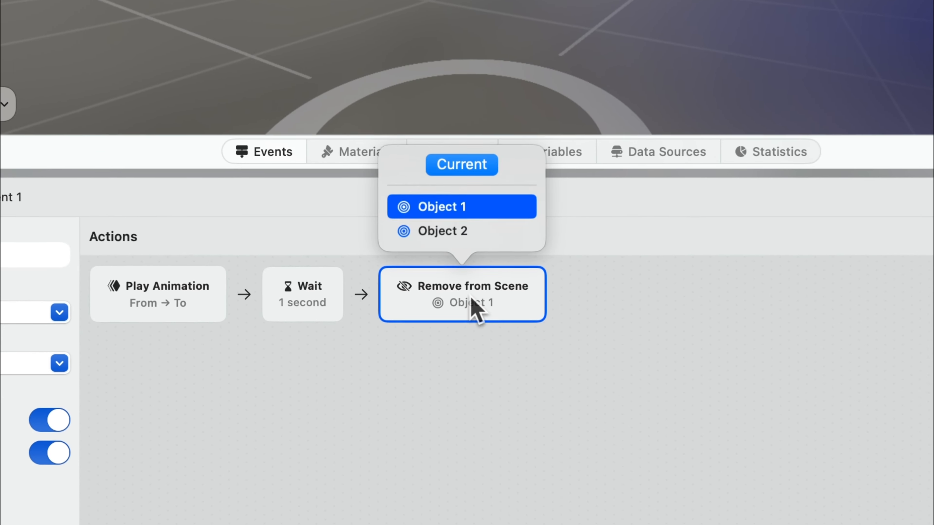
left_click(433, 304)
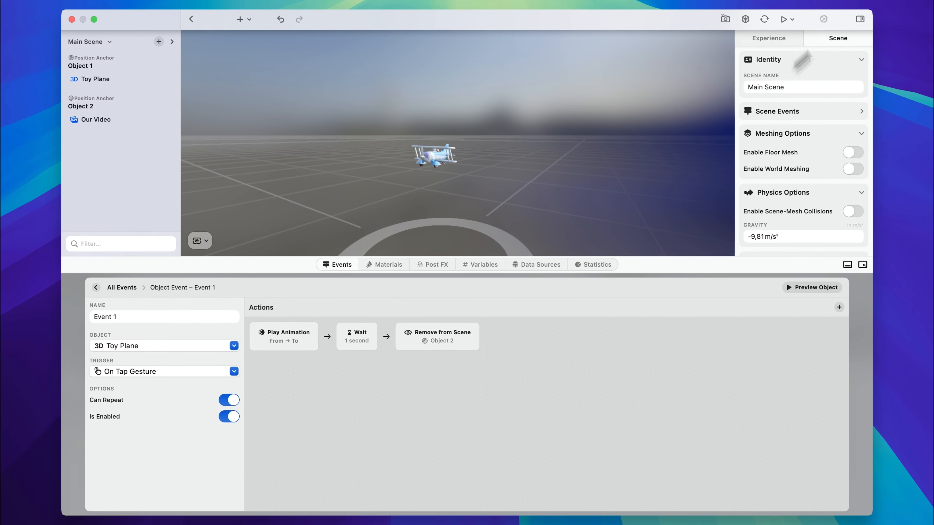
Step: Play the experience, orbit to see both the plane and the video, tap the plane to test the sequence, then stop playback
left_click(785, 20)
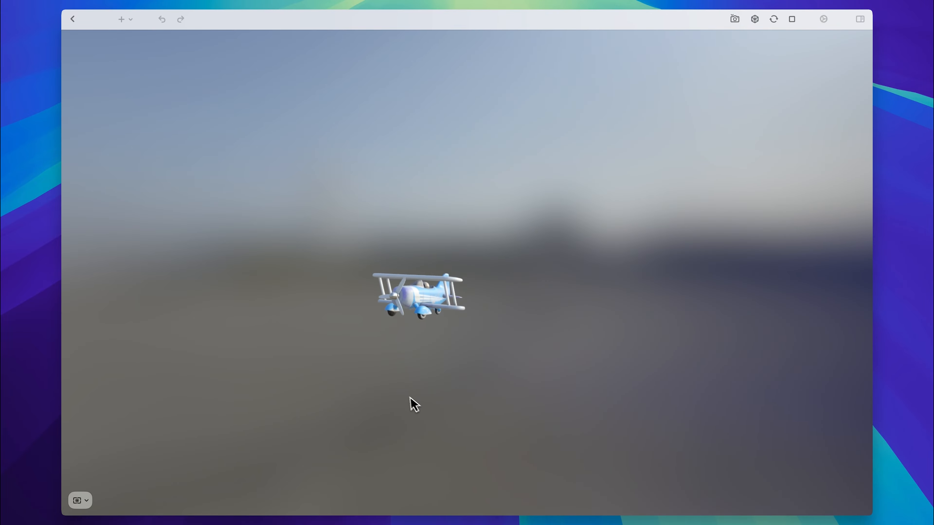
left_click_drag(429, 324, 614, 334)
scroll(614, 334, "down", 8)
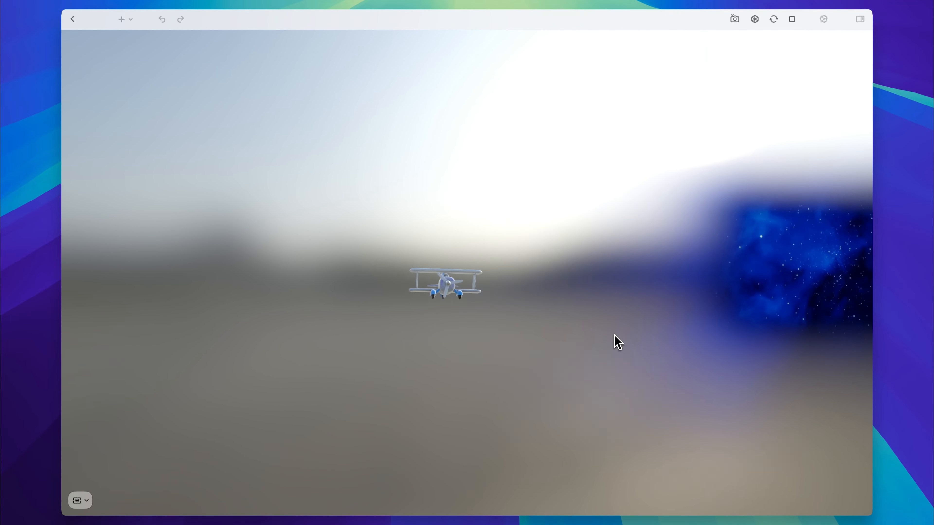
left_click(455, 278)
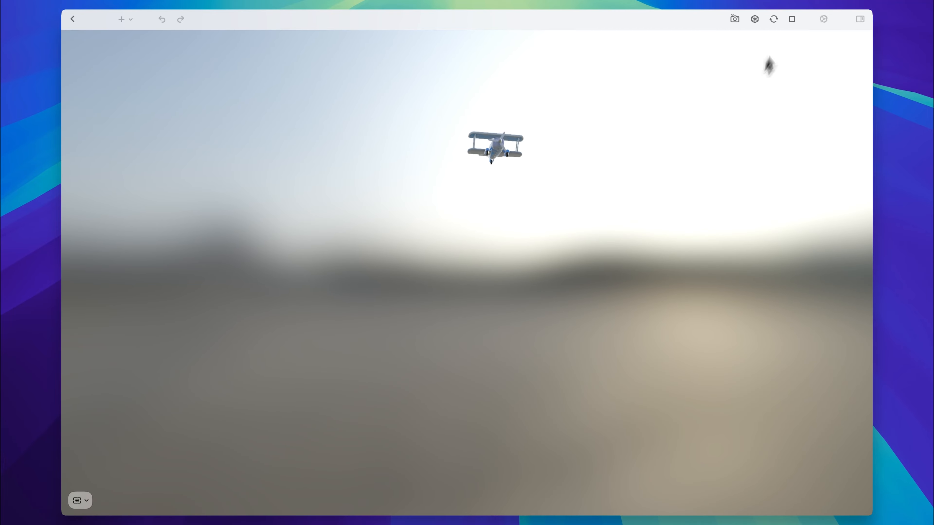
left_click(793, 20)
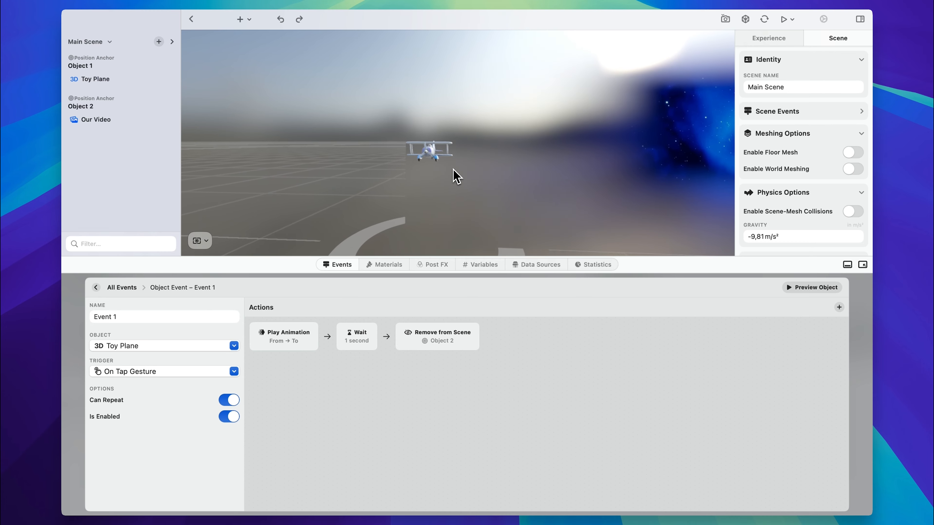
left_click(433, 344)
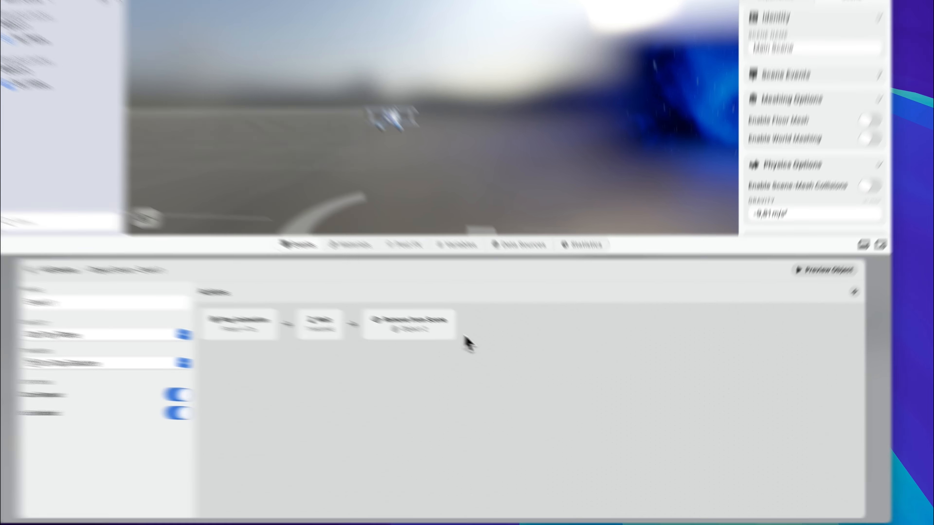
right_click(504, 337)
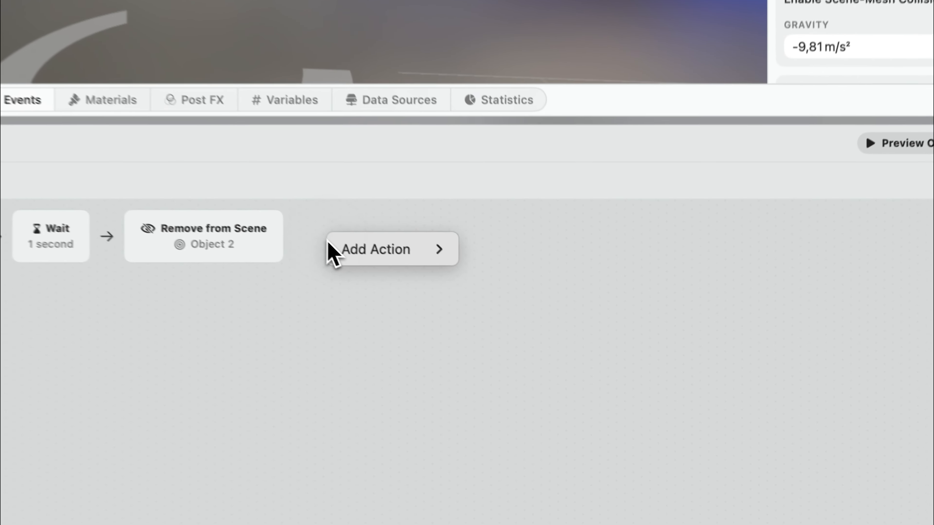
mouse_move(521, 345)
mouse_move(567, 267)
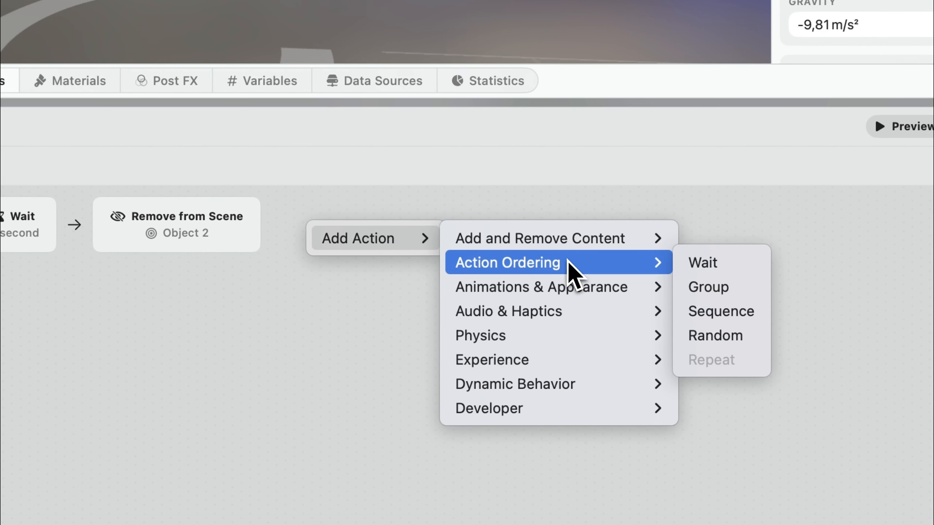
left_click(334, 298)
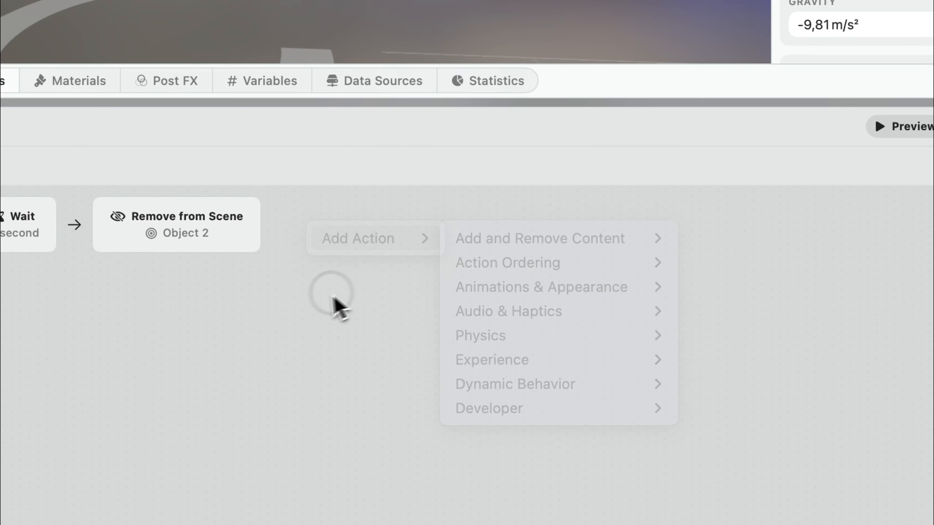
Step: Combine the Wait, Play Animation and Remove from Scene actions into one group, and test it by playing and stopping the experience
left_click(204, 238)
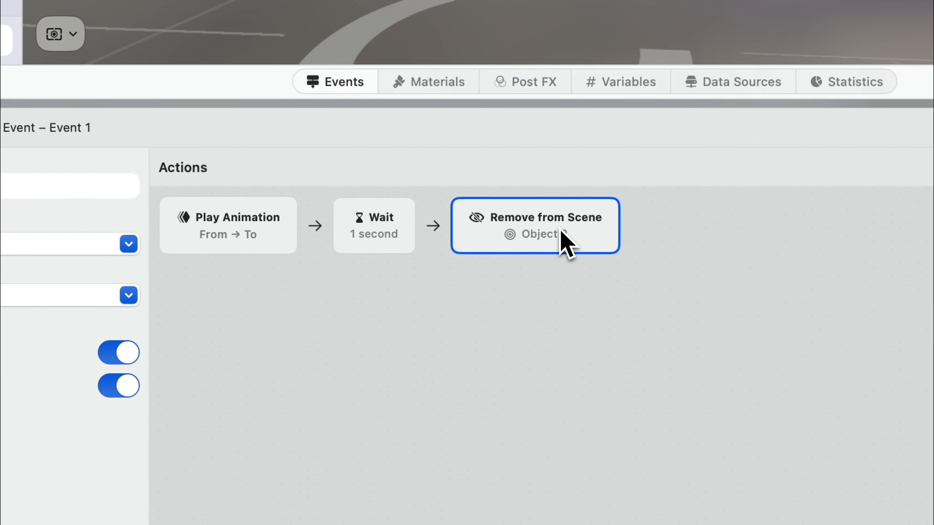
left_click_drag(562, 236, 377, 239)
left_click(224, 298)
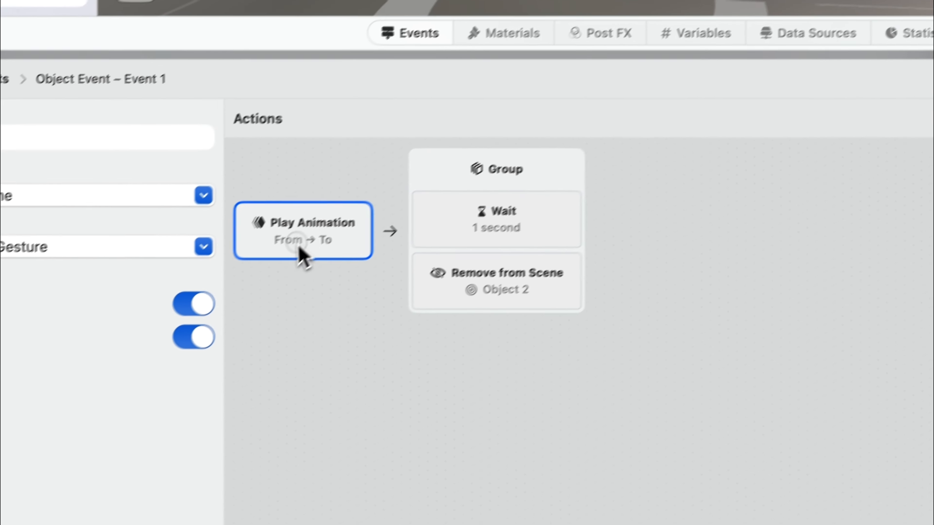
left_click_drag(301, 256, 499, 283)
left_click_drag(420, 213, 504, 238)
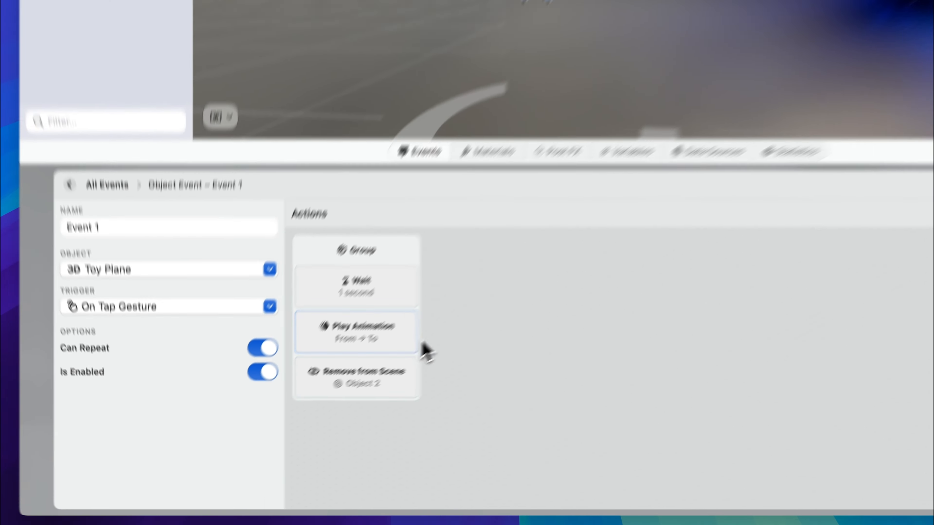
left_click(362, 254)
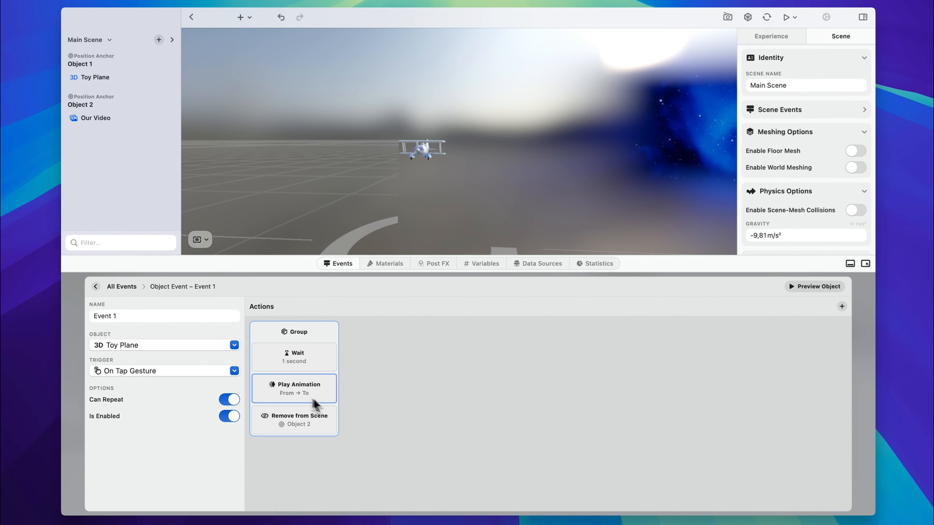
left_click(298, 441)
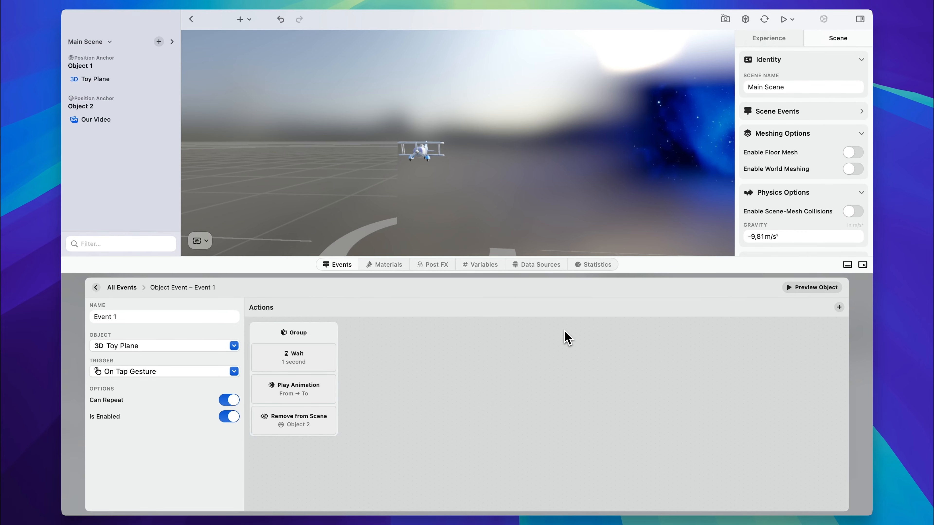
key("super+p")
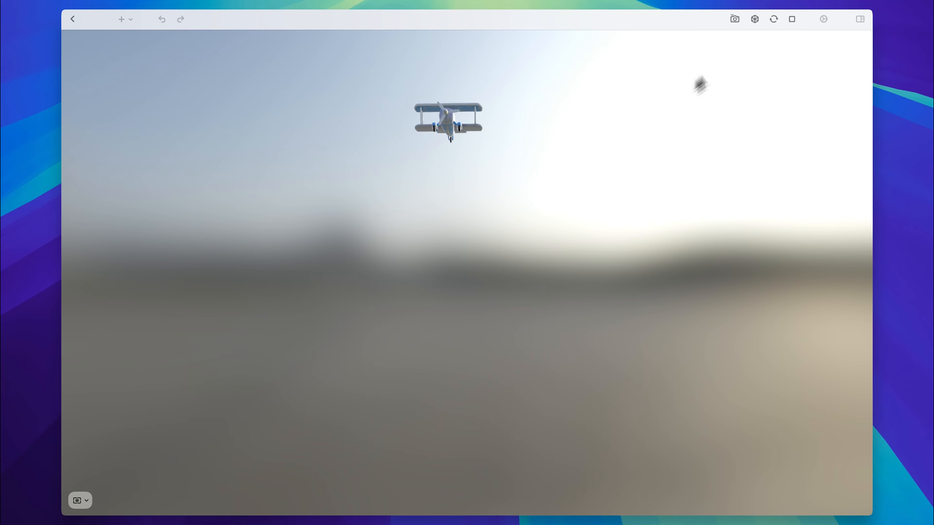
left_click(791, 19)
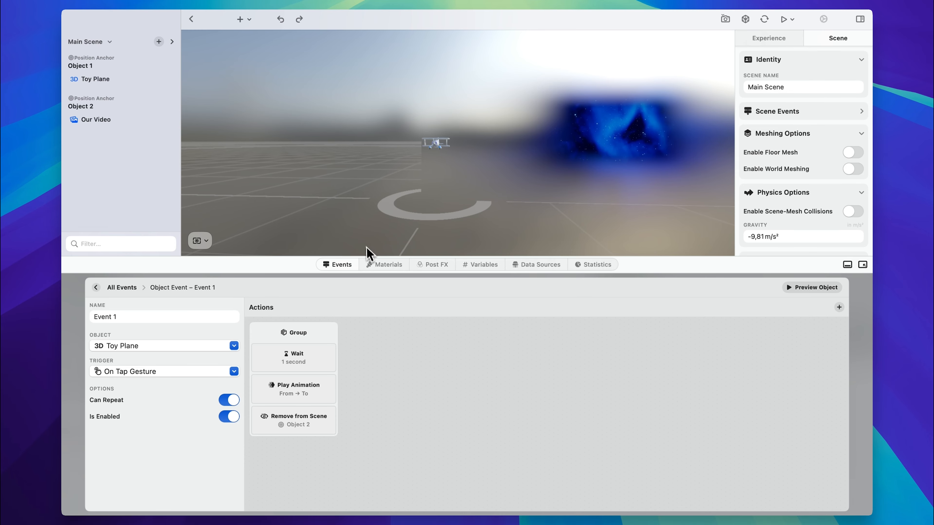
Step: Create a new material of type Custom Shaders
left_click(389, 264)
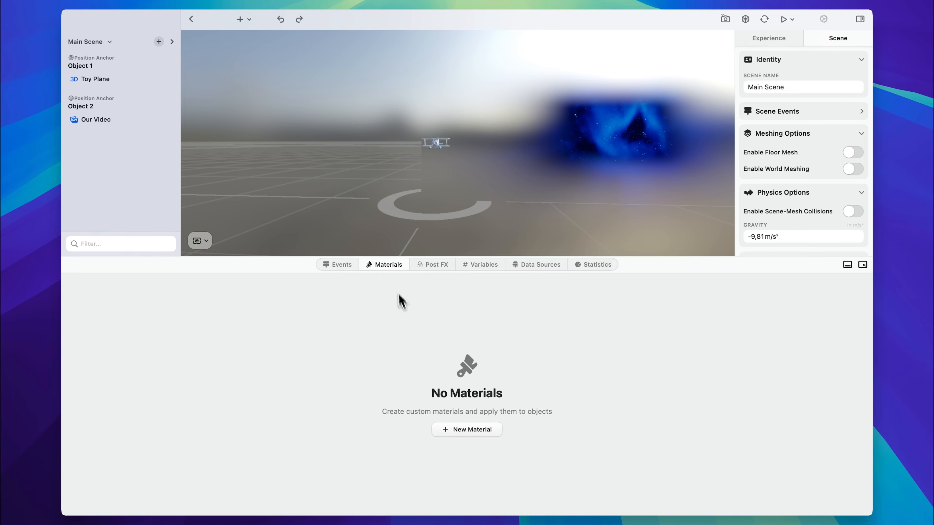
left_click(460, 428)
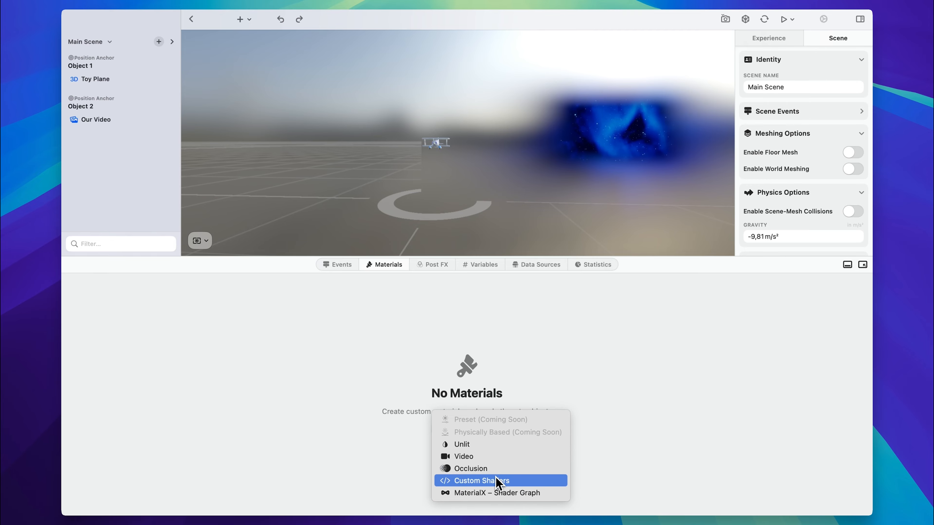
left_click(510, 481)
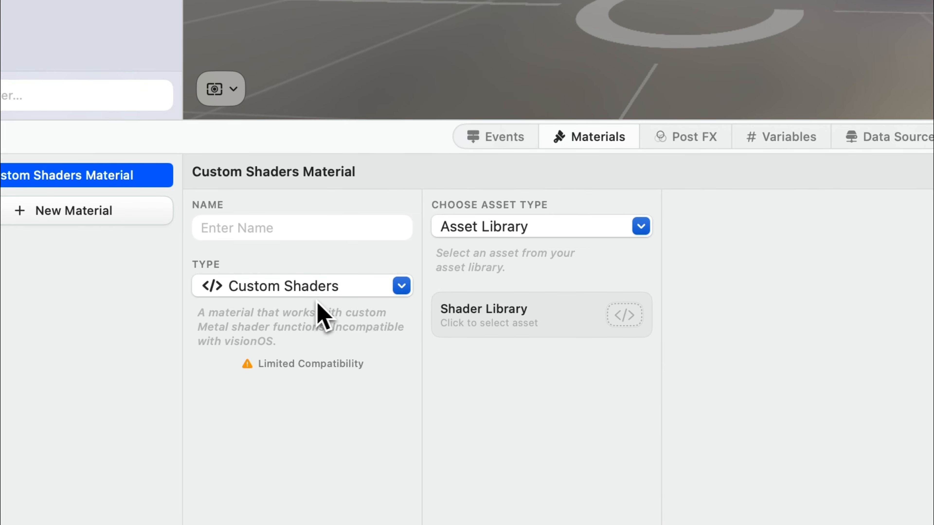
Step: Keep Asset Library as the asset type and choose Rainbow-Shader as the material's shader library
left_click(538, 229)
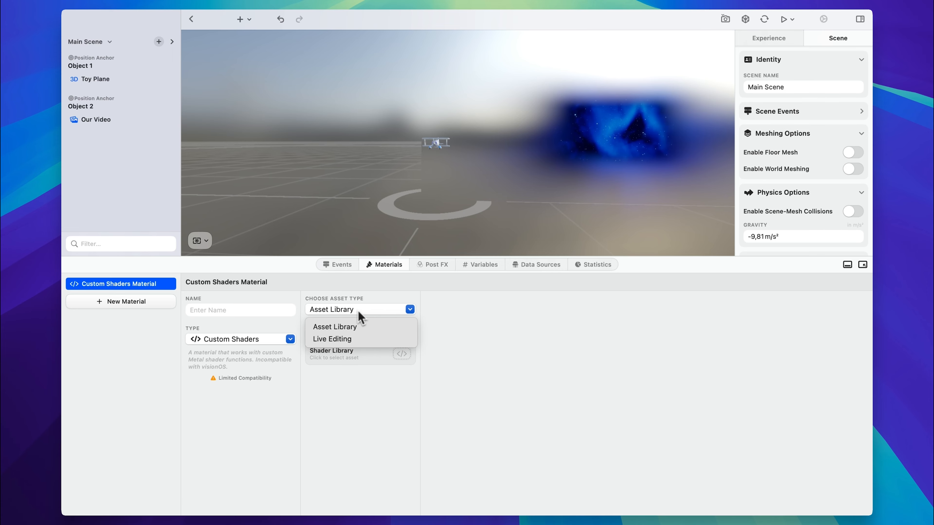
left_click(356, 328)
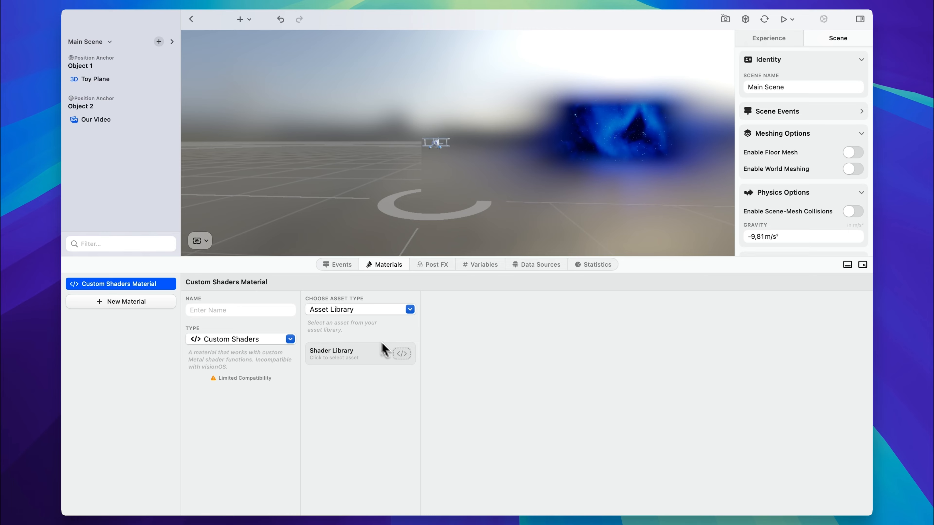
left_click(402, 354)
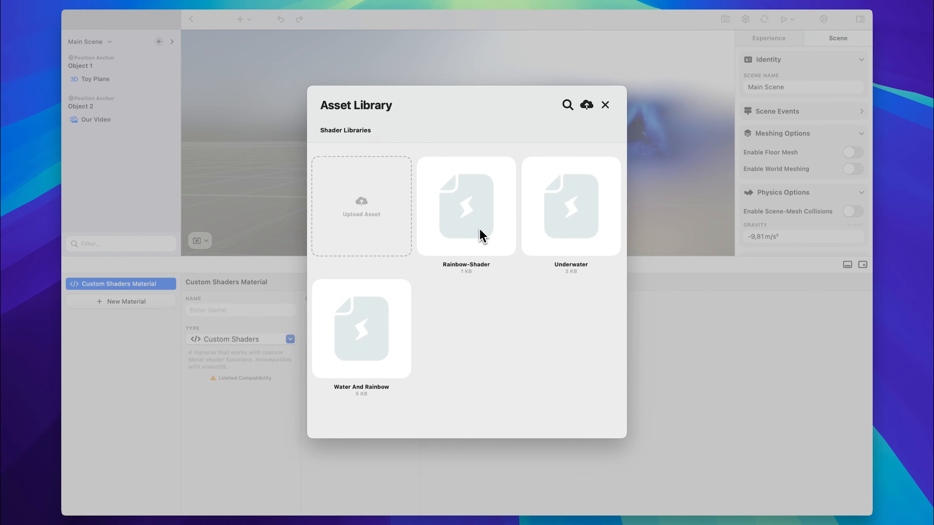
left_click(456, 200)
left_click(493, 289)
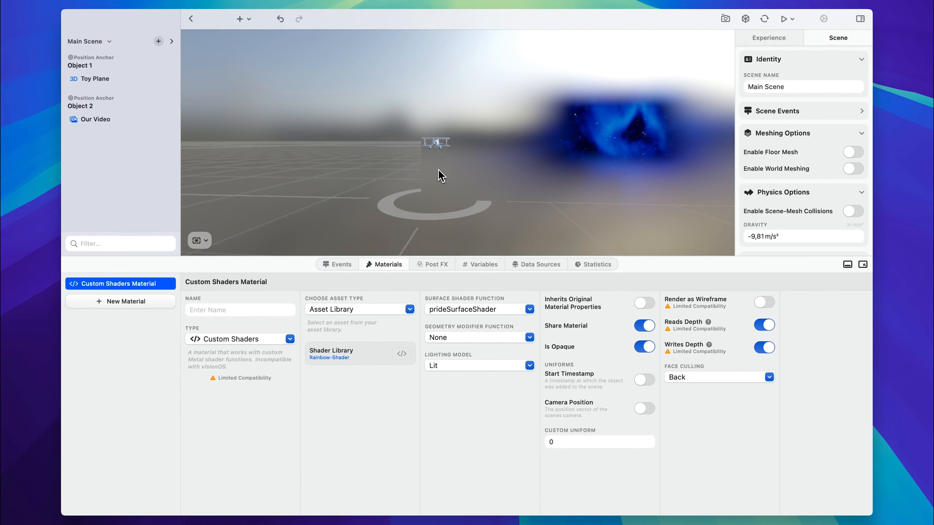
Step: Name the custom shaders material Rainbow
scroll(440, 175, "up", 5)
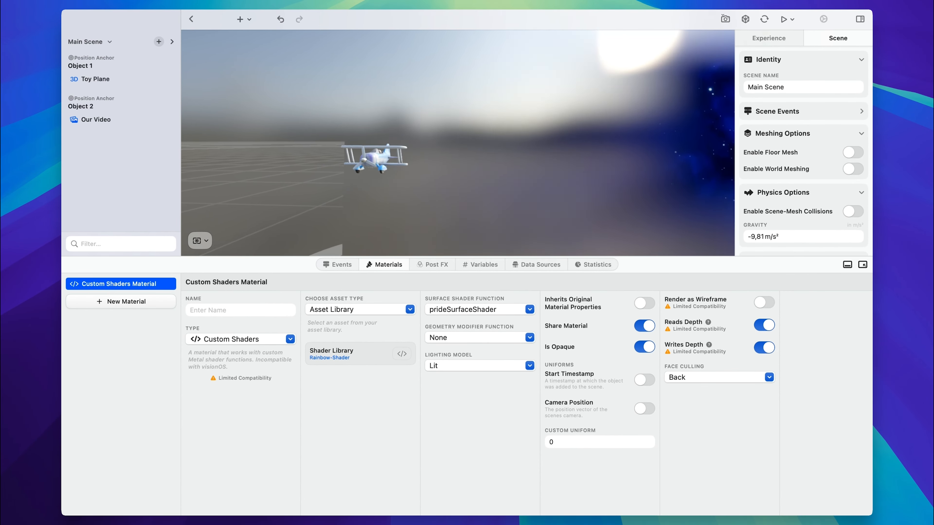
scroll(458, 143, "down", 8)
scroll(457, 143, "up", 5)
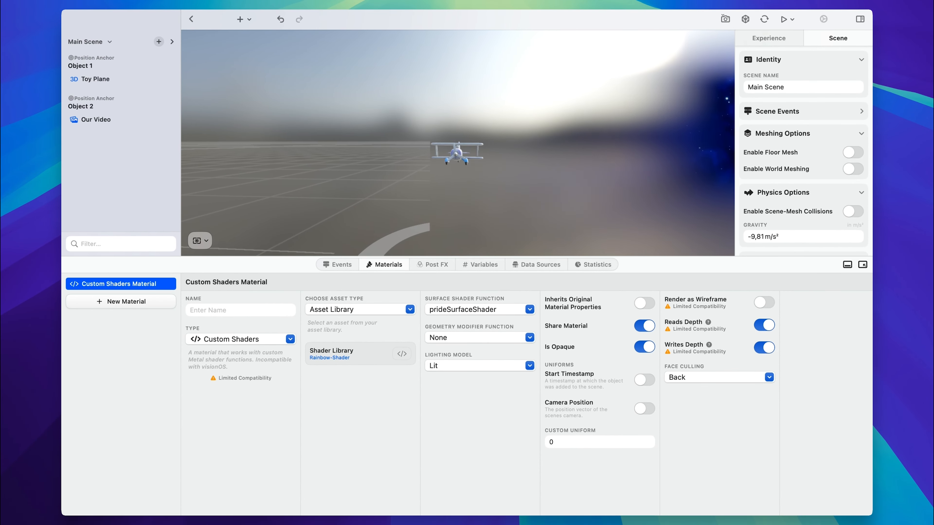
scroll(439, 170, "down", 4)
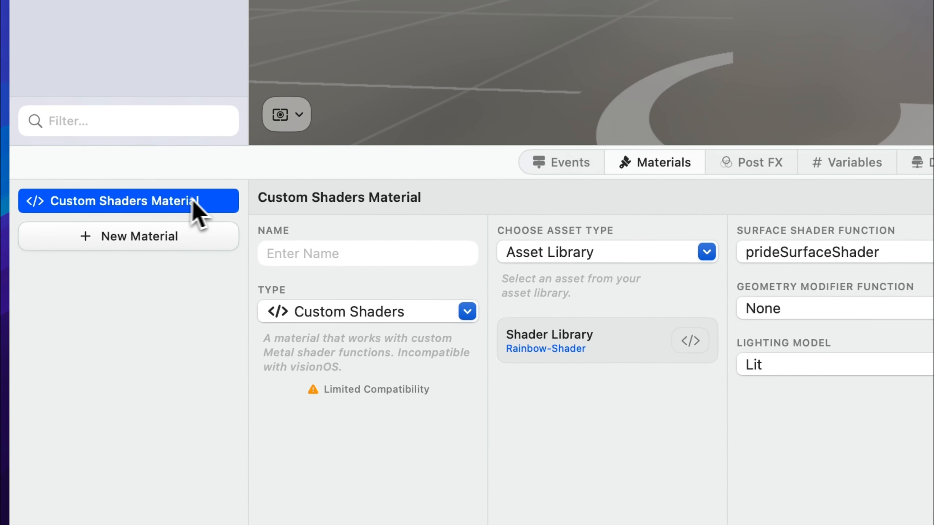
left_click(324, 257)
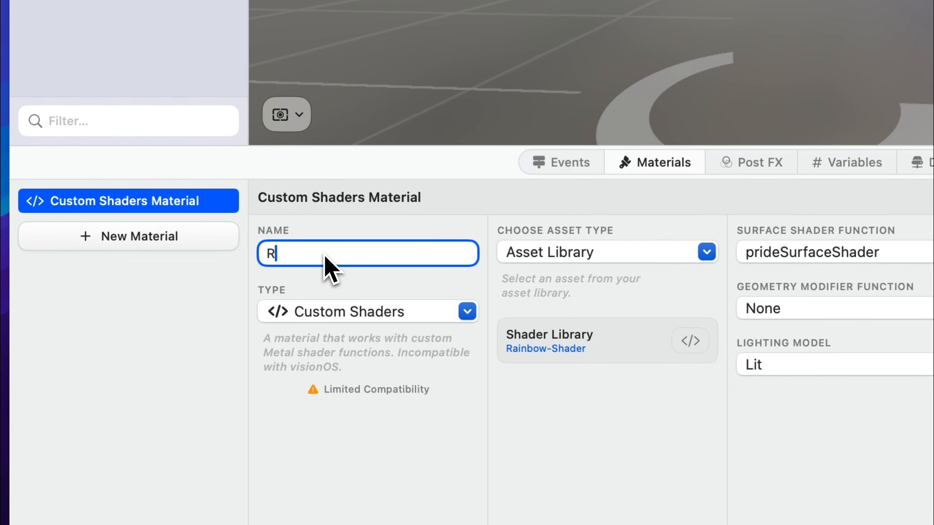
key("Return")
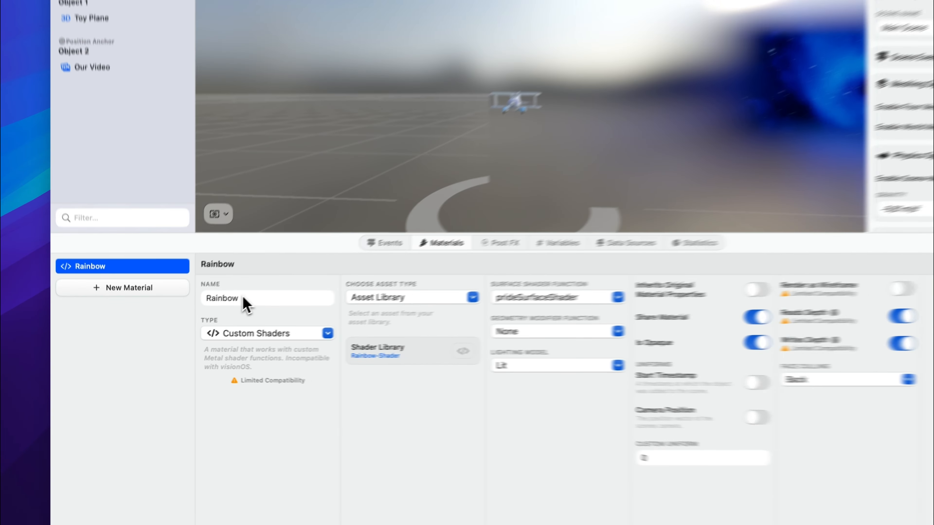
scroll(392, 205, "right", 5)
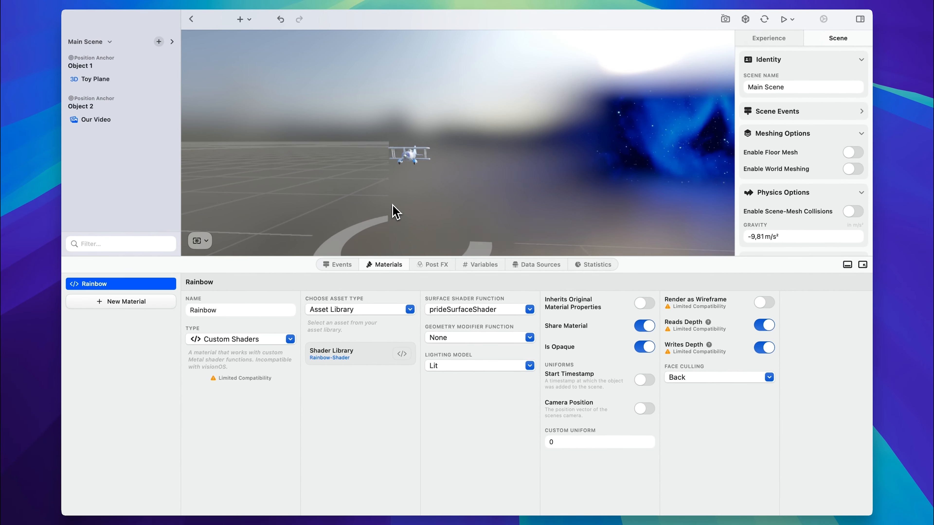
scroll(392, 204, "down", 3)
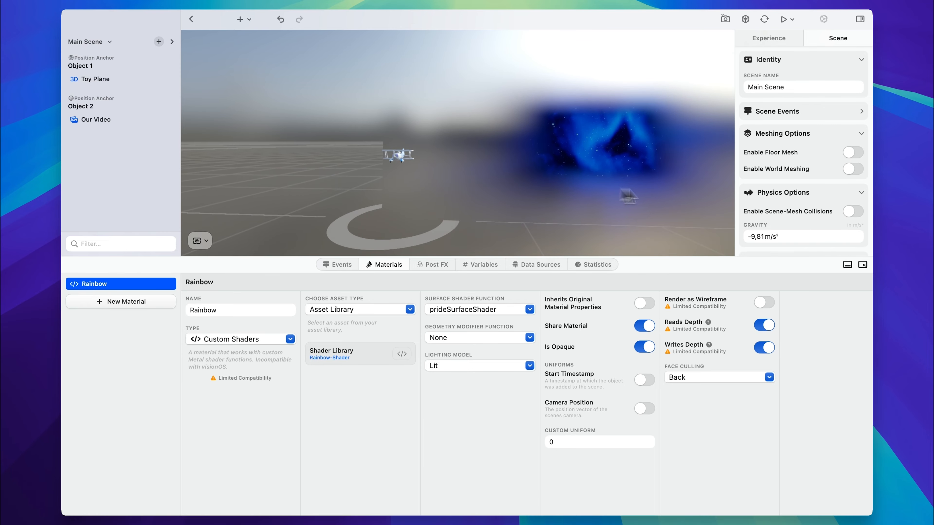
Step: Add a reference to the Rainbow material as a custom material override on the Toy Plane
left_click(403, 162)
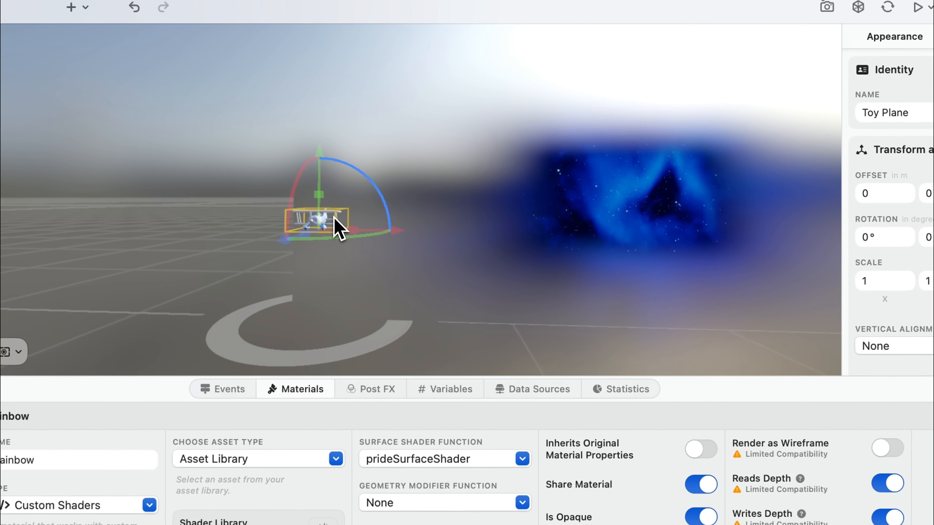
scroll(329, 219, "up", 10)
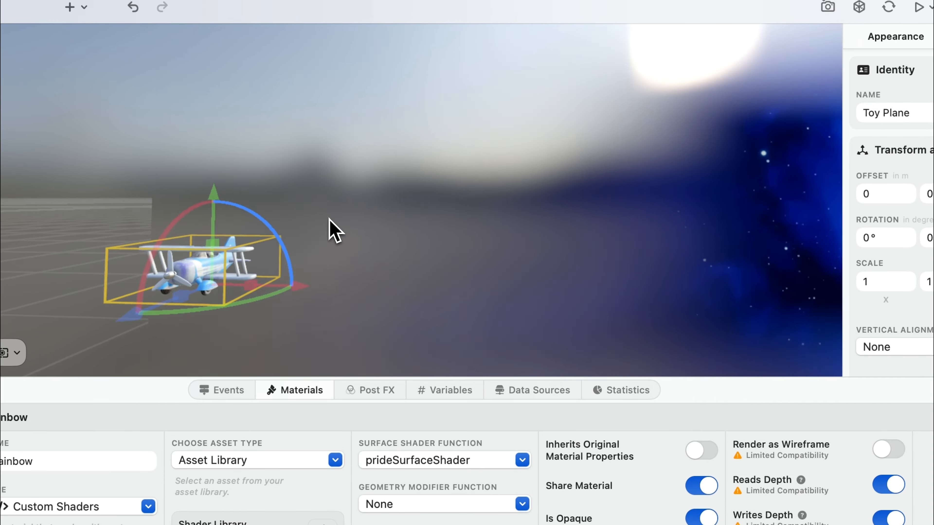
scroll(329, 219, "down", 8)
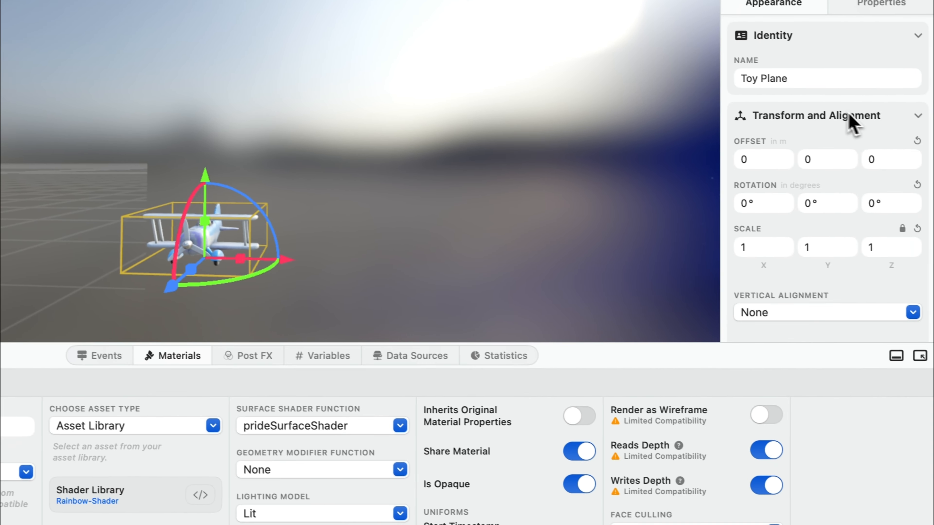
scroll(841, 110, "down", 5)
scroll(833, 112, "down", 15)
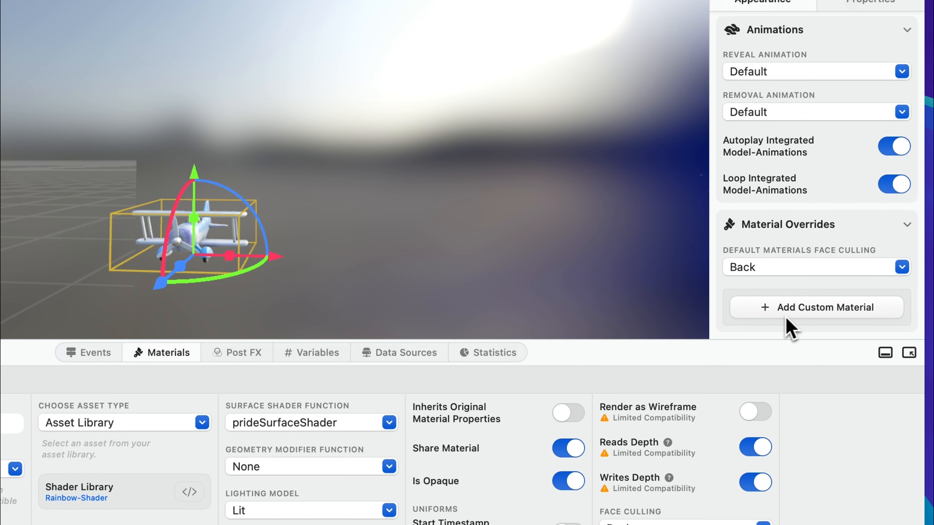
left_click(789, 310)
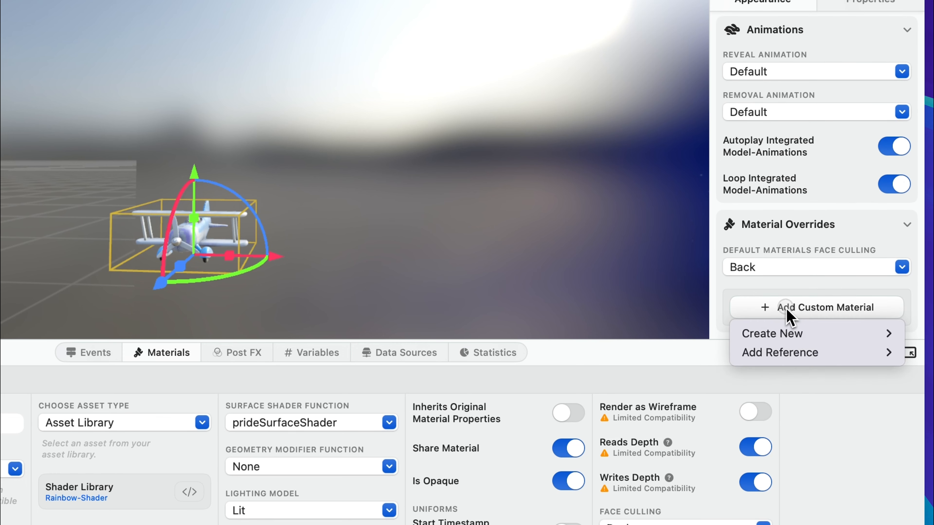
mouse_move(791, 329)
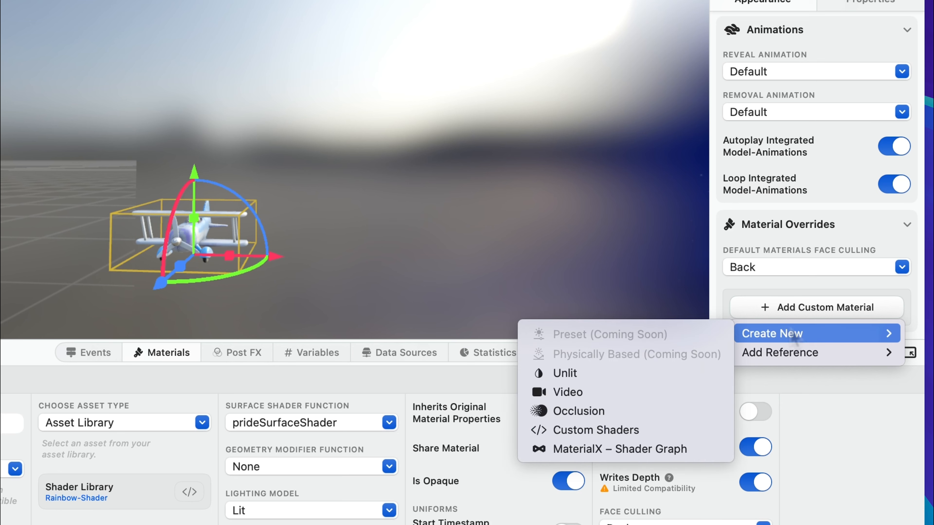
mouse_move(796, 353)
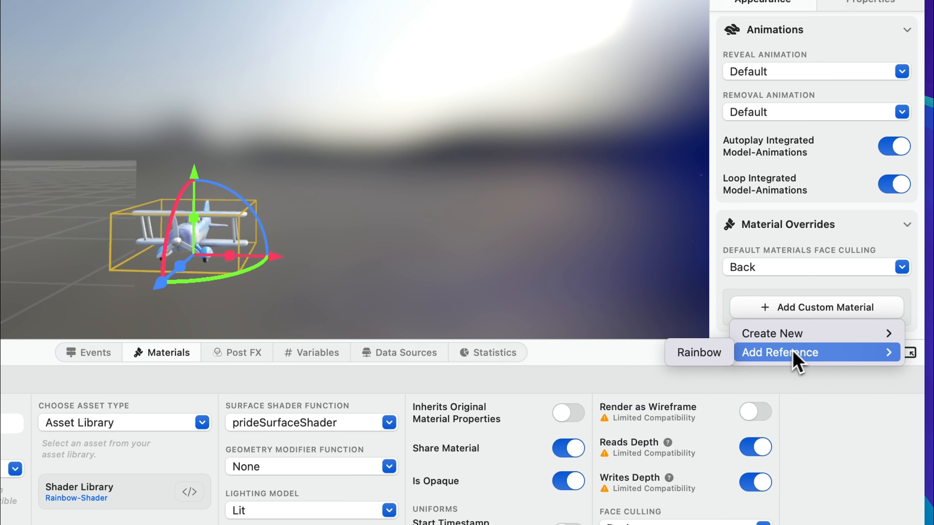
left_click(697, 353)
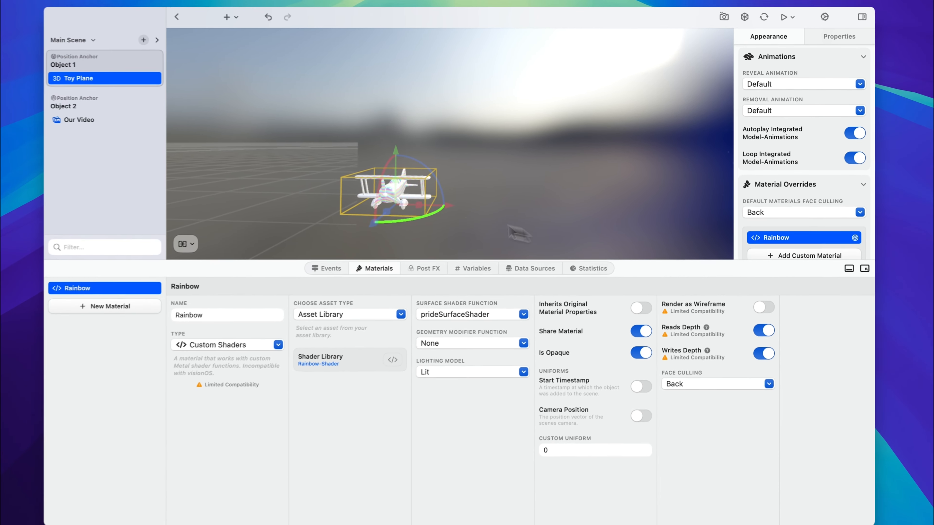
scroll(397, 204, "up", 5)
scroll(396, 204, "down", 3)
left_click_drag(404, 209, 448, 197)
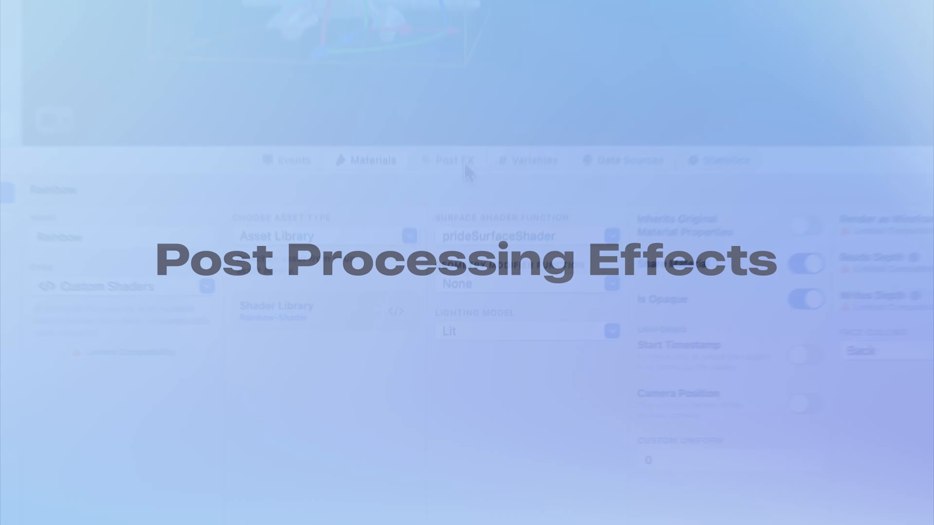
Step: Create a new post-processing effect of type Filter
left_click(467, 167)
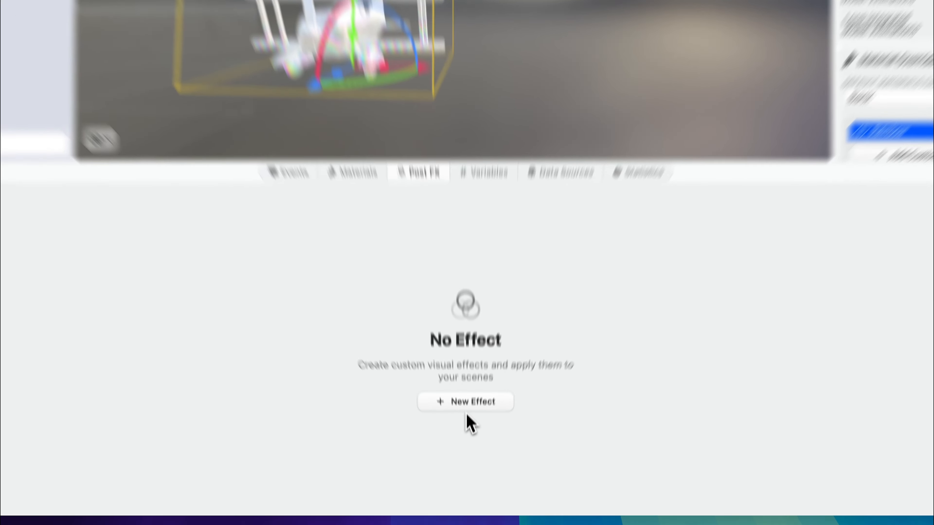
left_click(467, 433)
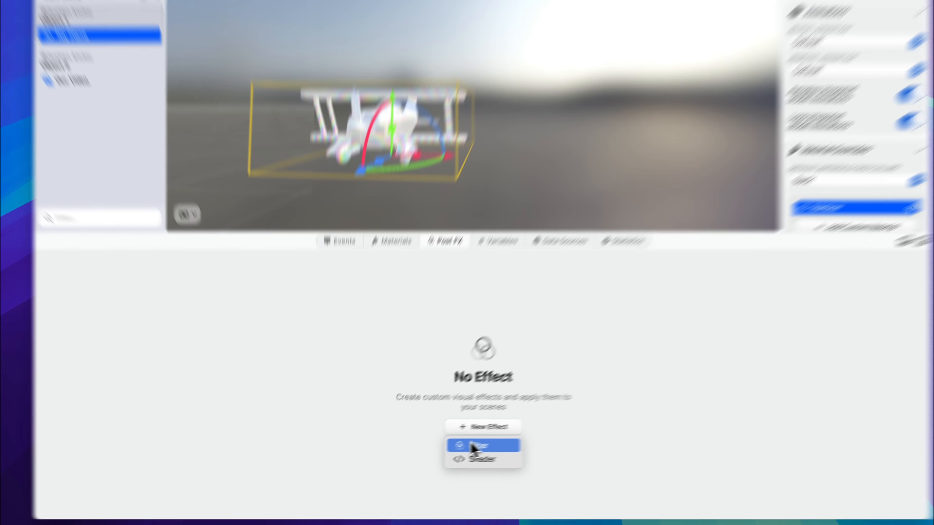
left_click(463, 450)
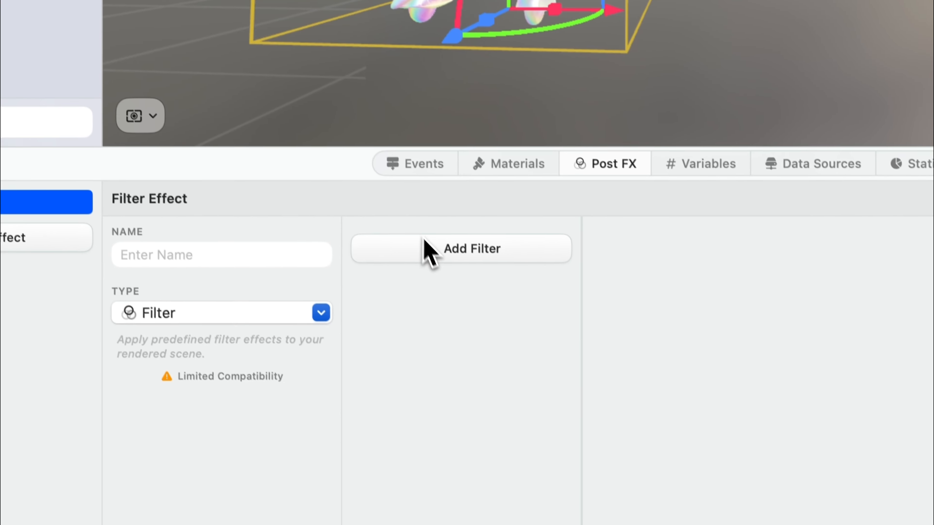
Step: Add a Sepia Tone filter to the new filter effect
left_click(374, 131)
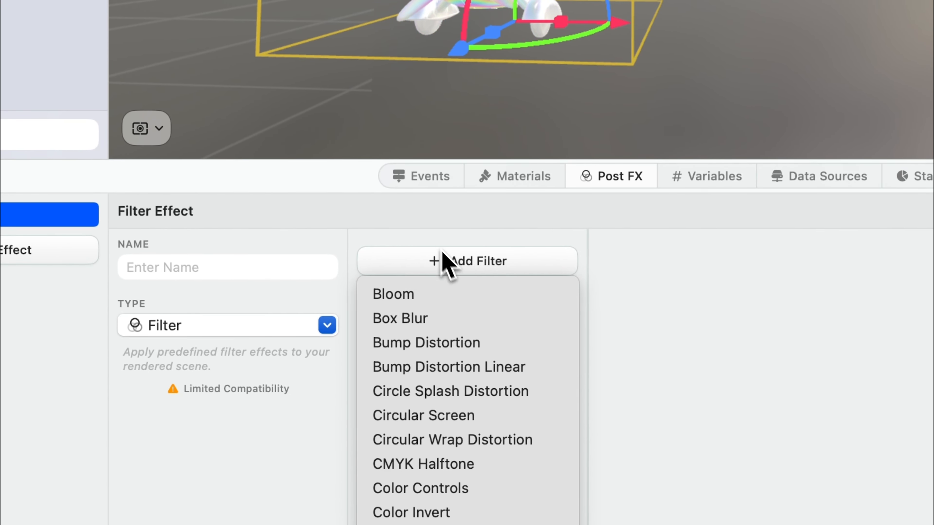
scroll(485, 364, "down", 10)
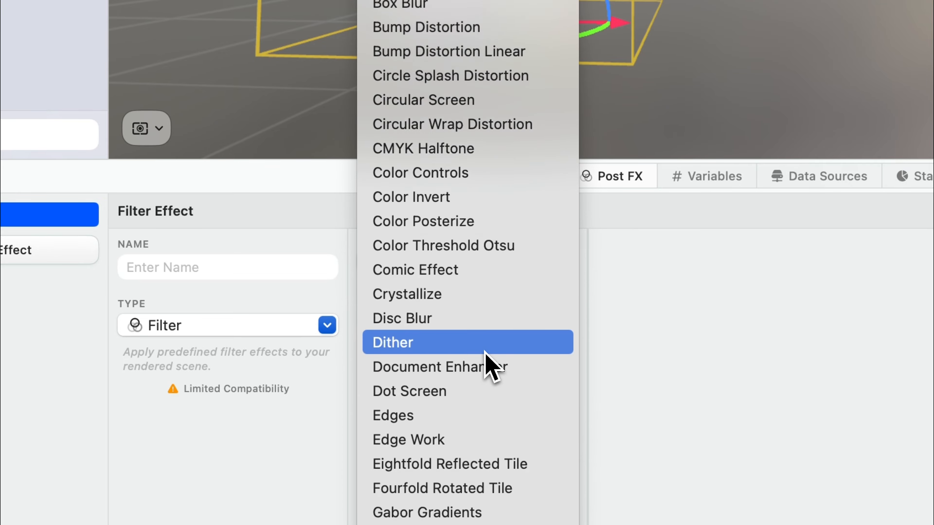
scroll(484, 353, "down", 10)
scroll(485, 353, "up", 6)
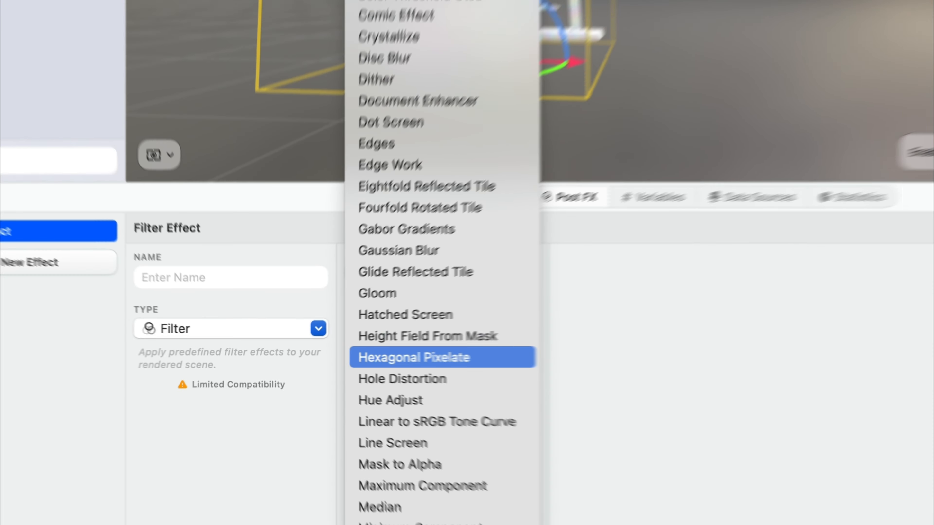
scroll(445, 441, "down", 15)
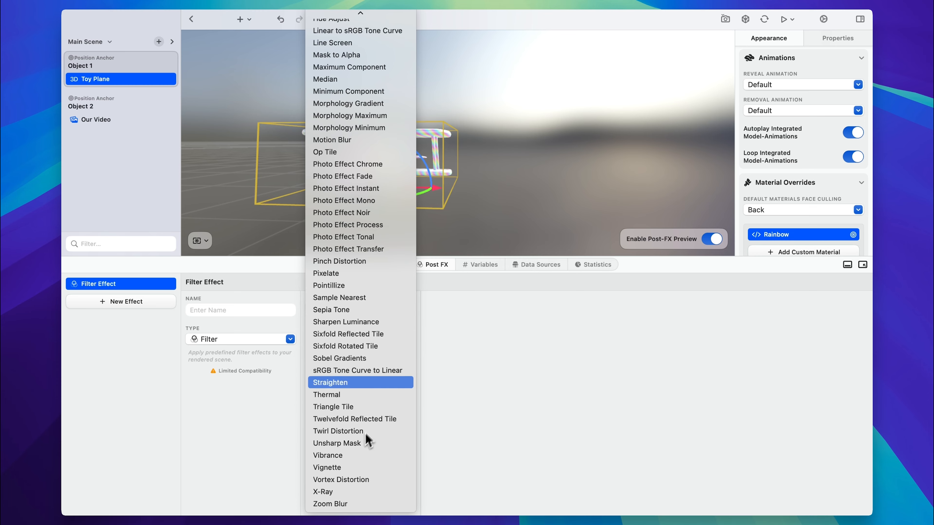
scroll(362, 231, "up", 6)
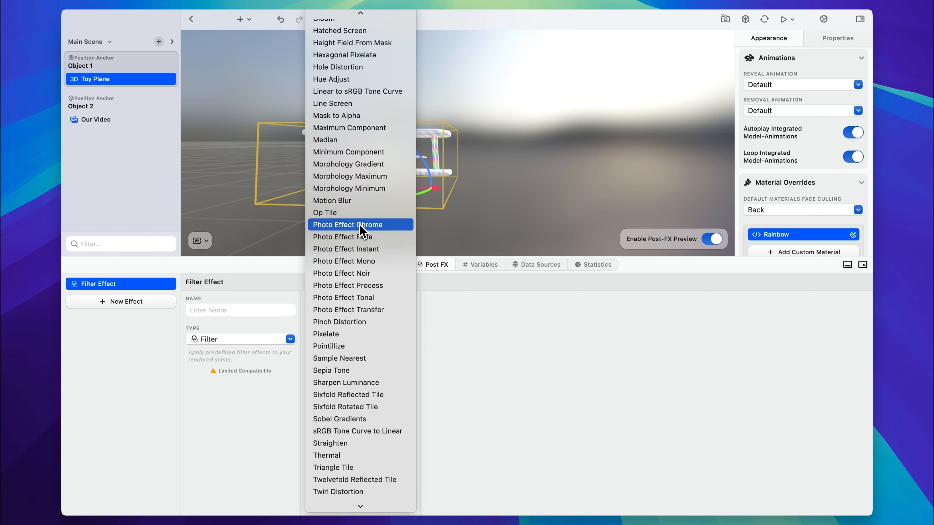
scroll(360, 223, "up", 4)
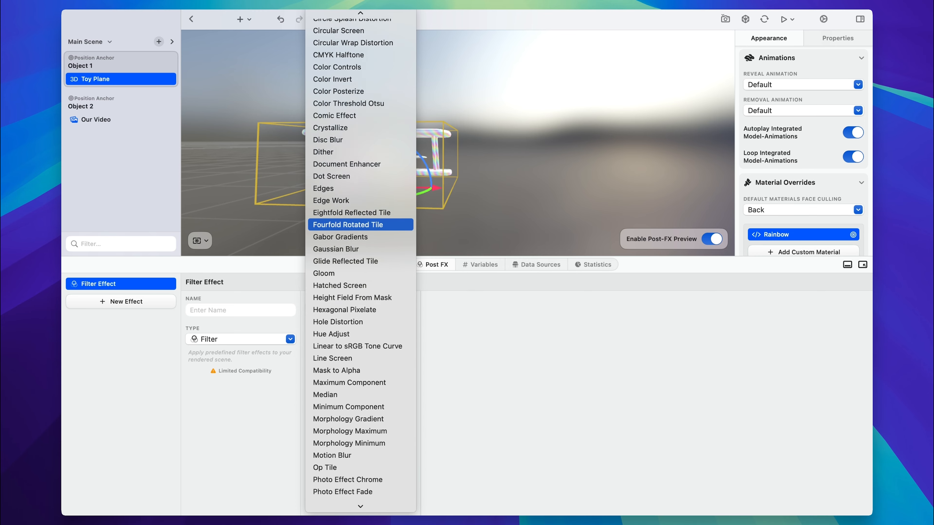
scroll(361, 224, "down", 6)
scroll(360, 257, "down", 3)
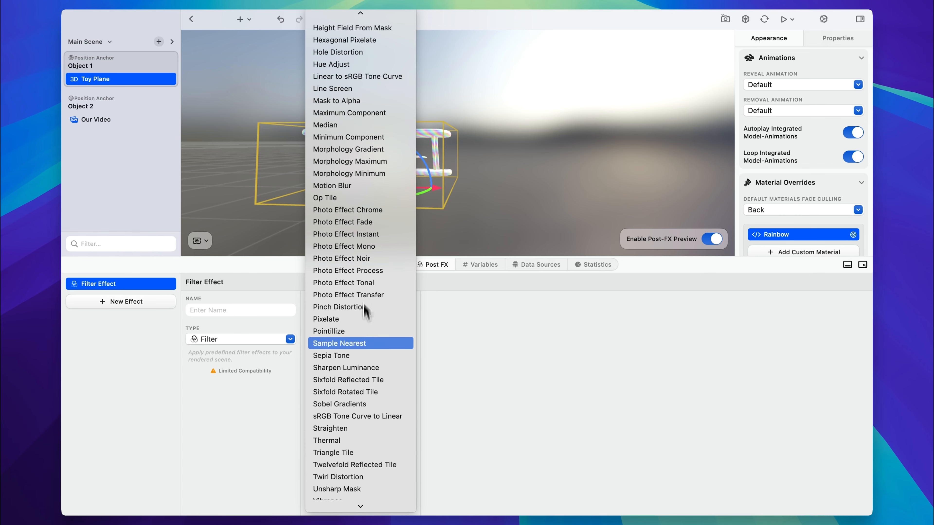
left_click(348, 357)
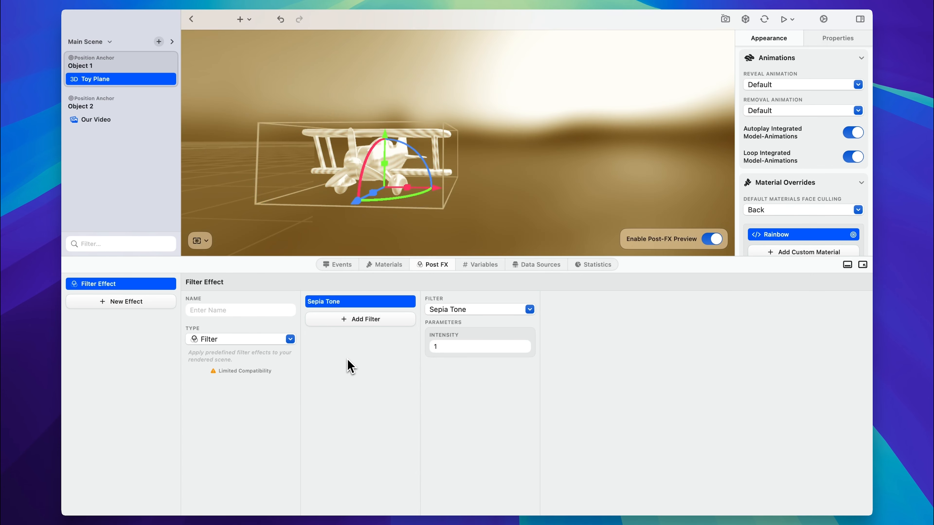
Step: Set the Sepia Tone filter's intensity to 0,8 and turn off the Post-FX preview in the editor viewport
scroll(448, 84, "up", 5)
scroll(449, 85, "down", 3)
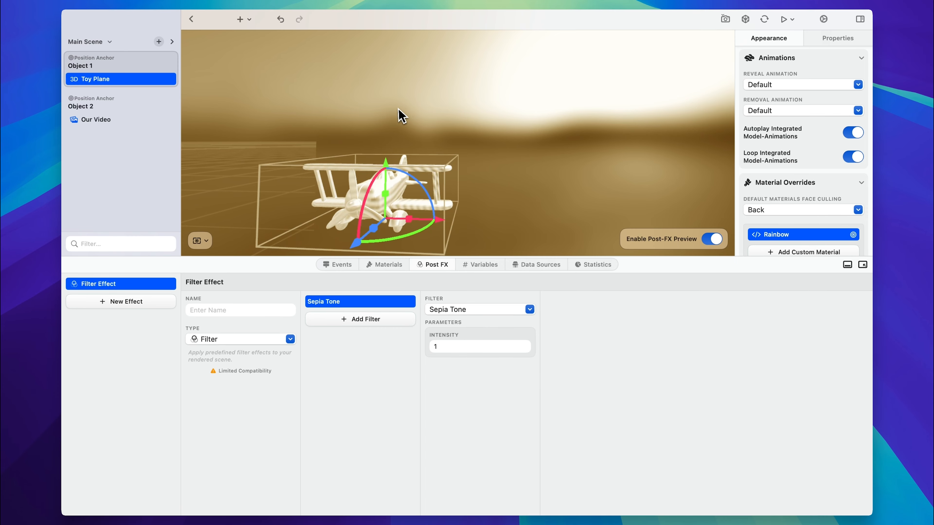
scroll(386, 135, "down", 3)
scroll(386, 134, "down", 2)
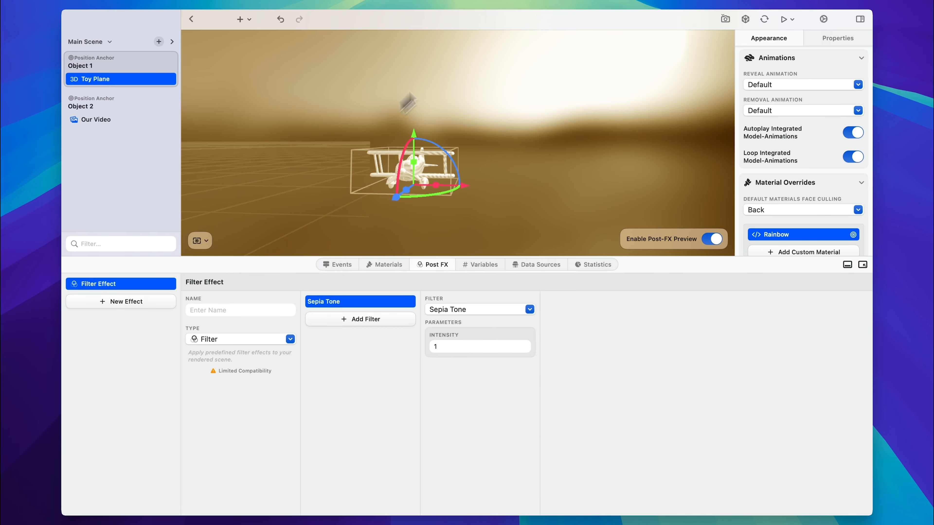
scroll(526, 162, "up", 1)
scroll(527, 162, "down", 1)
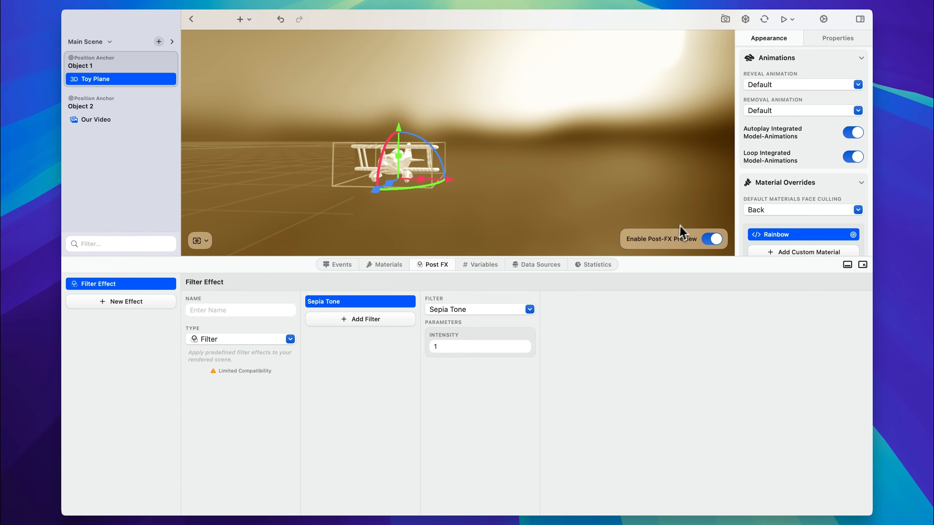
left_click(454, 349)
key("BackSpace")
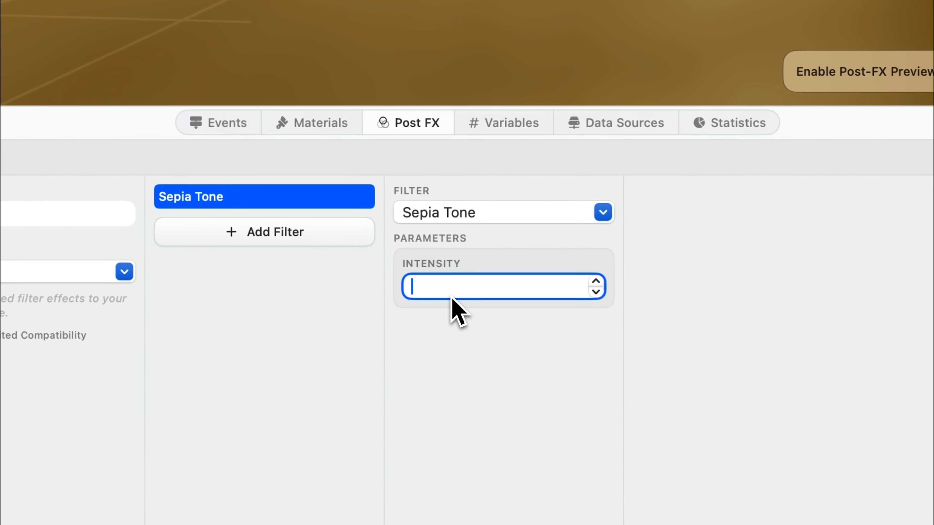
type("0,8")
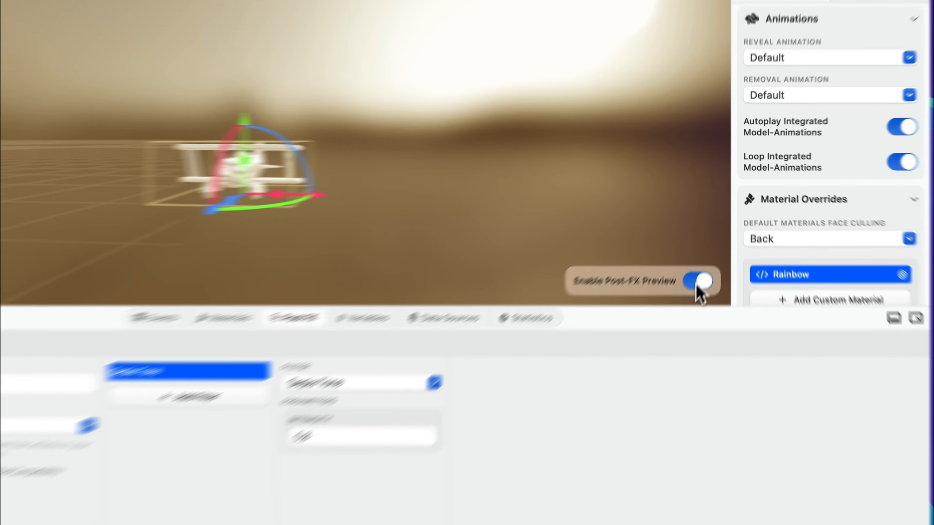
left_click(711, 239)
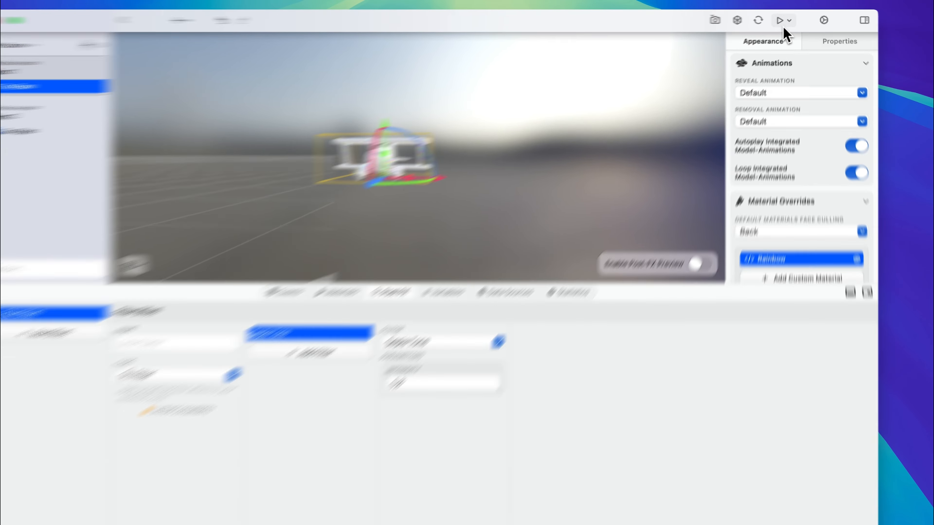
Step: Preview the whole experience to check the post-processing effect, and stop the preview
left_click(793, 20)
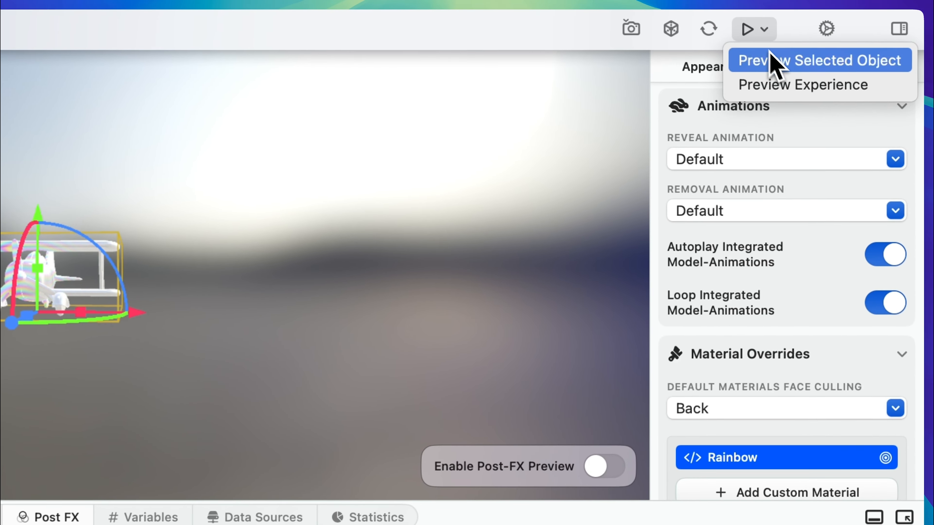
left_click(809, 81)
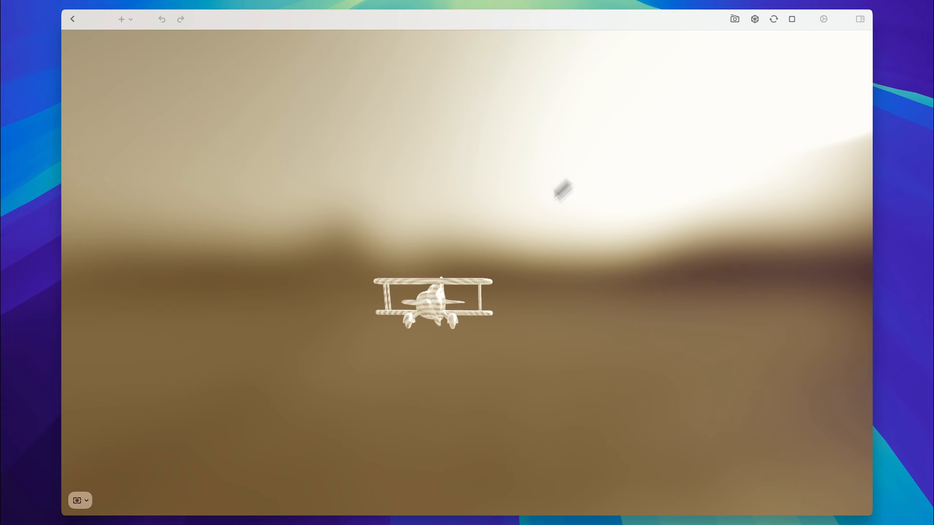
left_click(791, 21)
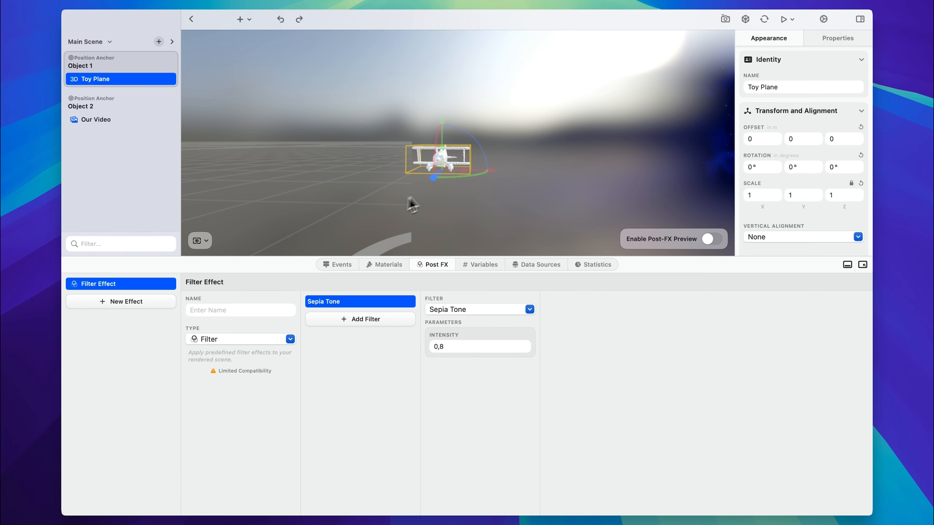
scroll(415, 233, "down", 5)
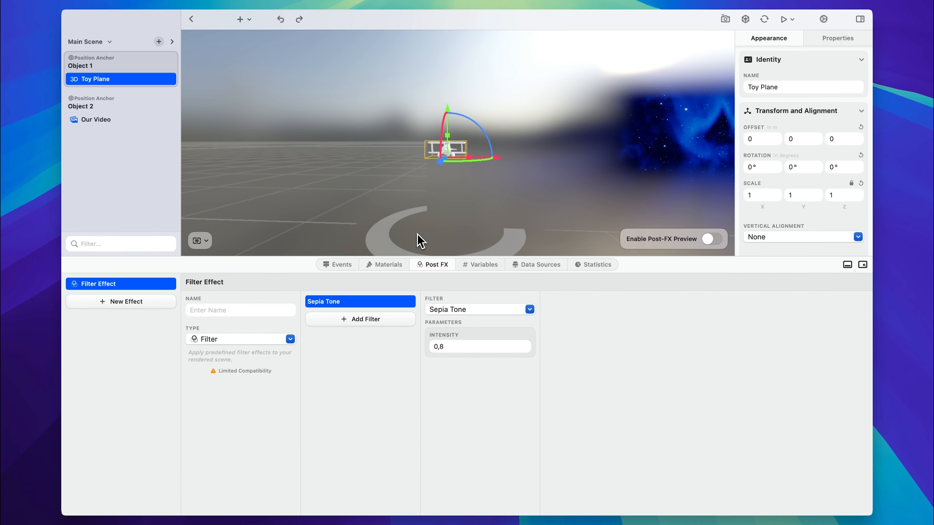
scroll(405, 225, "left", 5)
scroll(406, 225, "right", 5)
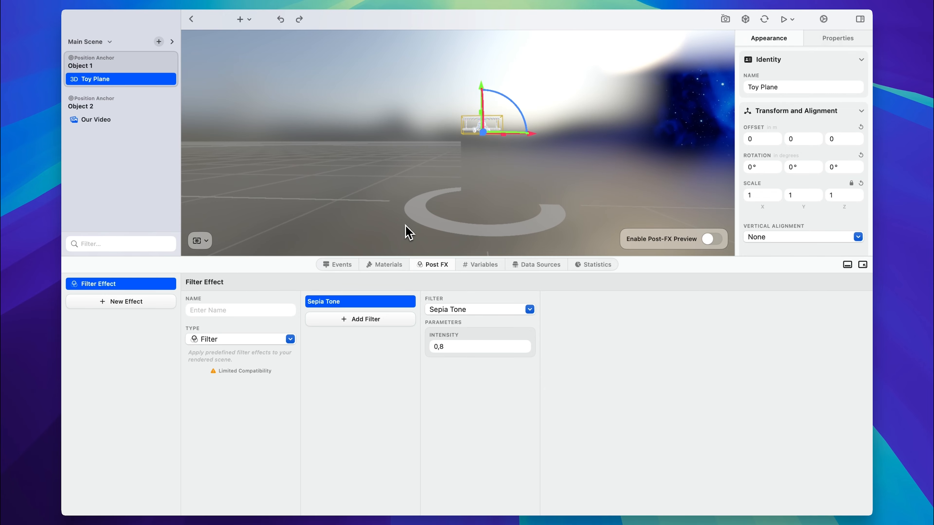